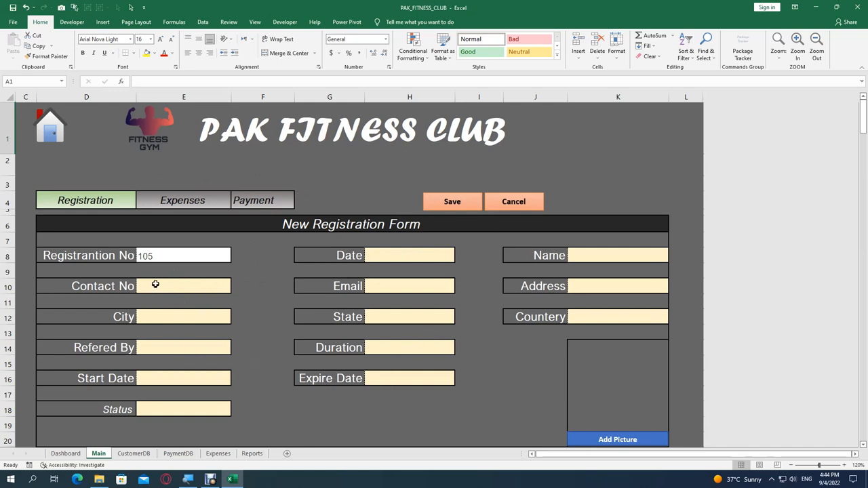
Step: Step through the Registration No 105, Date and Name fields, then switch to the Expenses form
left_click(165, 259)
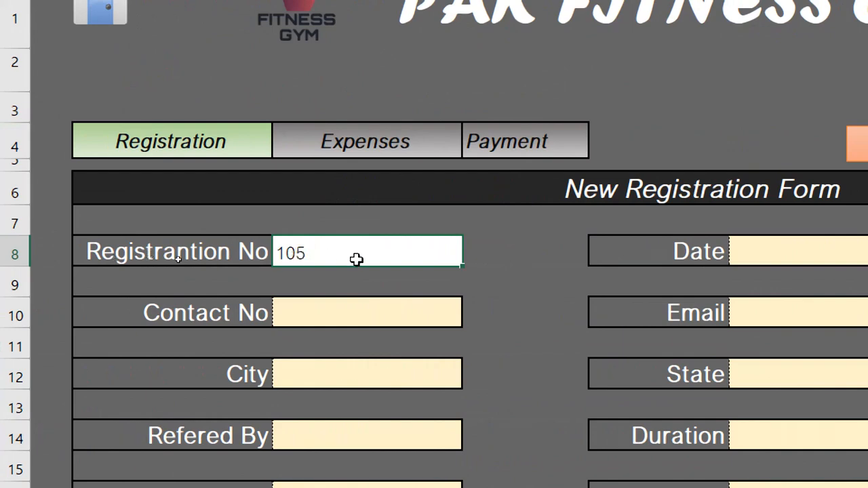
left_click(781, 251)
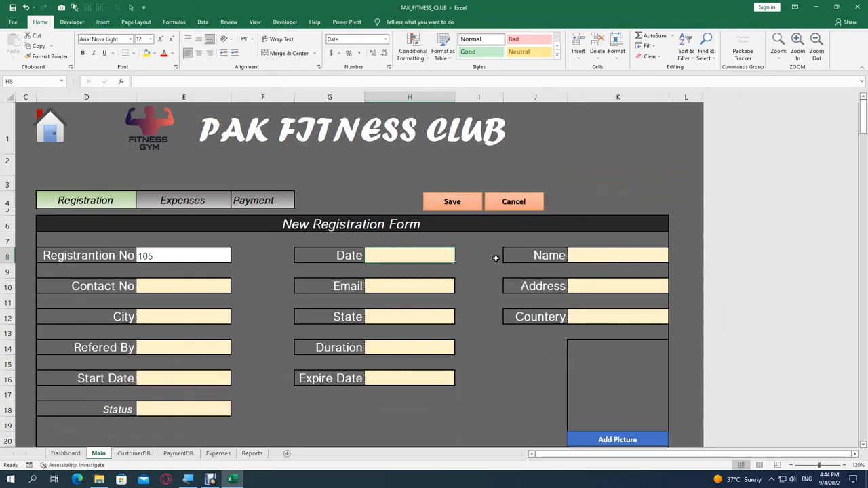
left_click(569, 255)
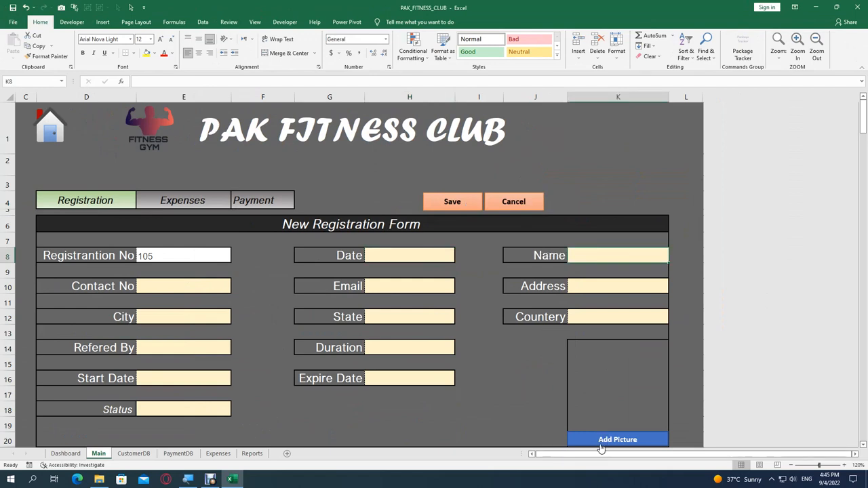
left_click(185, 204)
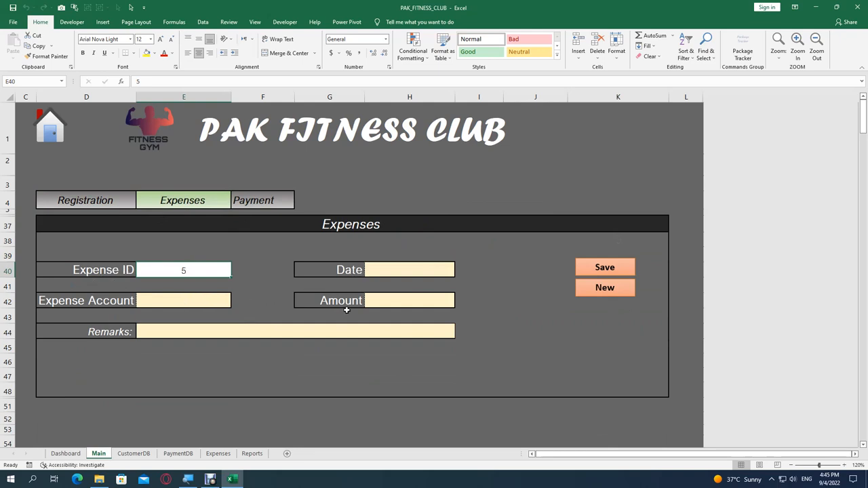
Step: Save the expense entry, then load registration 101 on the Payment form
left_click(615, 269)
left_click(274, 201)
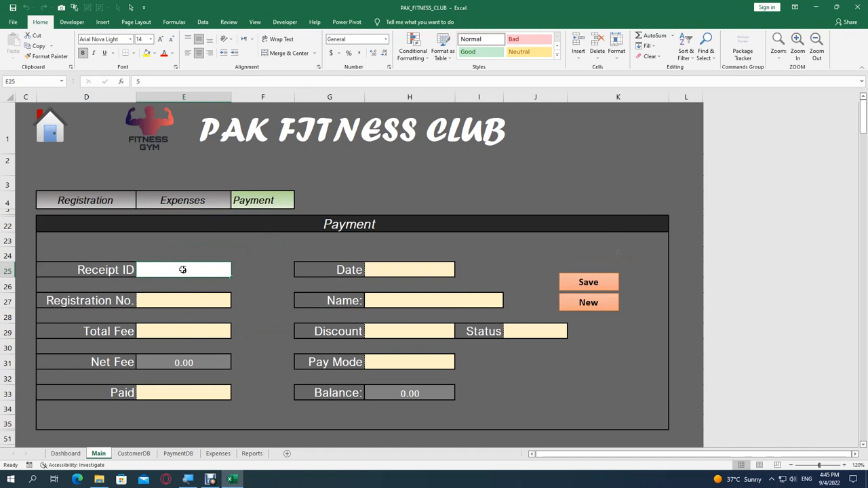
left_click(193, 302)
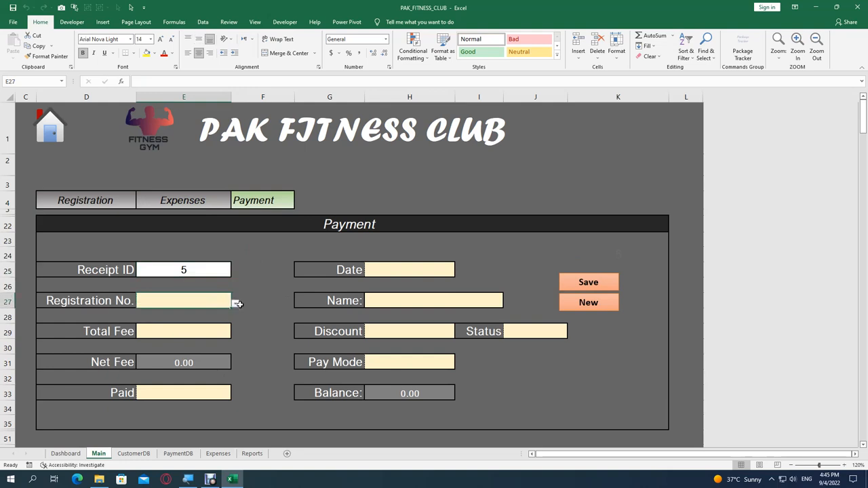
left_click(235, 306)
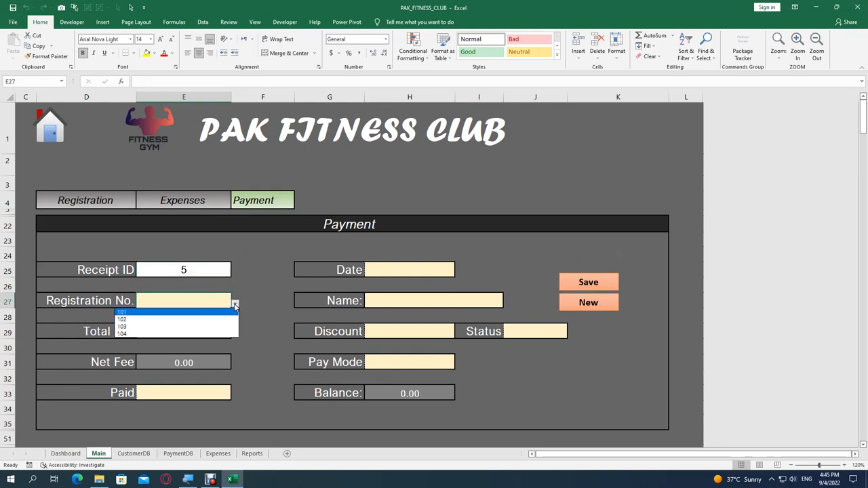
left_click(156, 312)
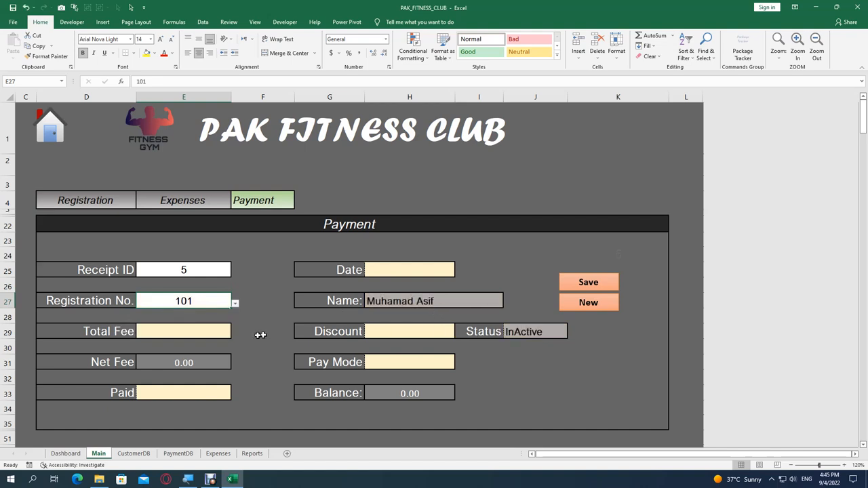
Step: Set Pay Mode to Card, then switch the form to Expenses and back to Registration
left_click(207, 337)
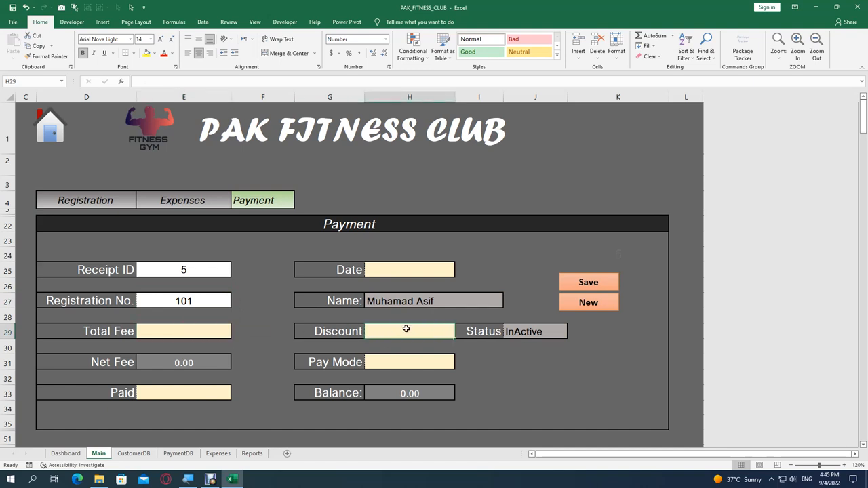
left_click(193, 392)
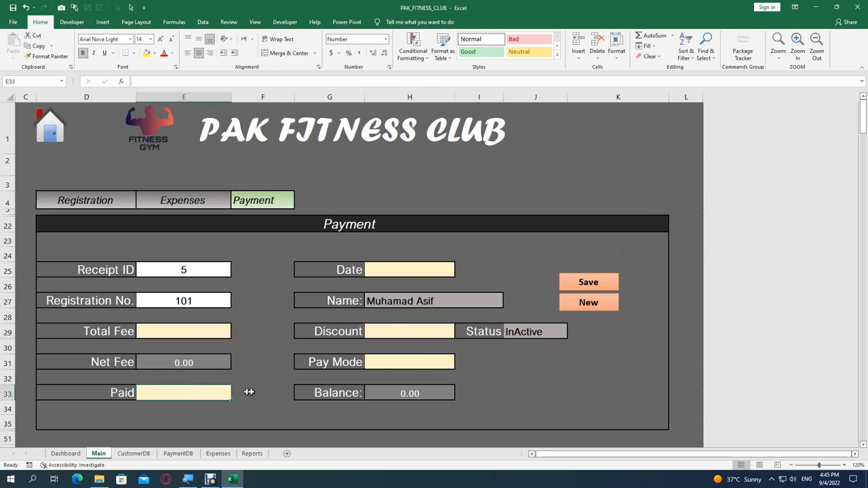
left_click(388, 361)
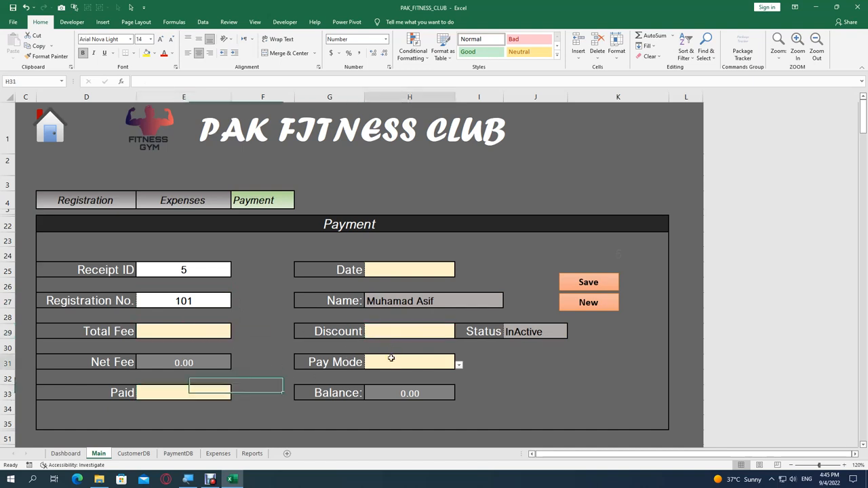
left_click(459, 367)
left_click(384, 375)
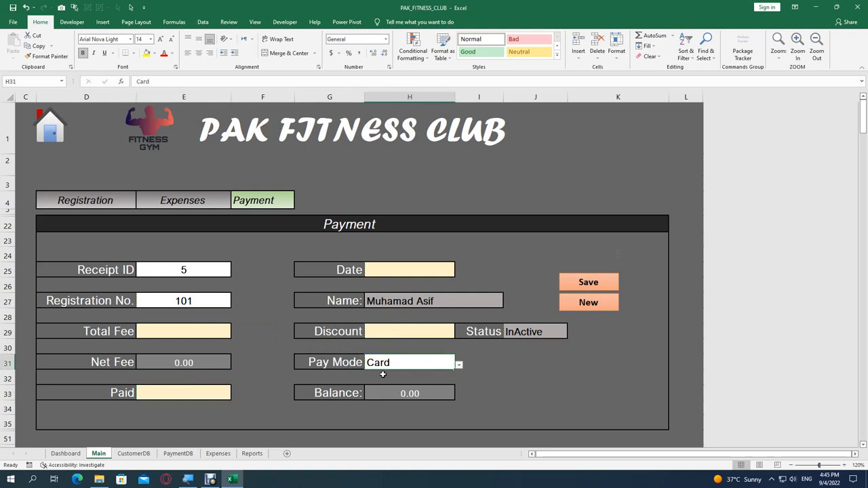
left_click(197, 202)
left_click(113, 201)
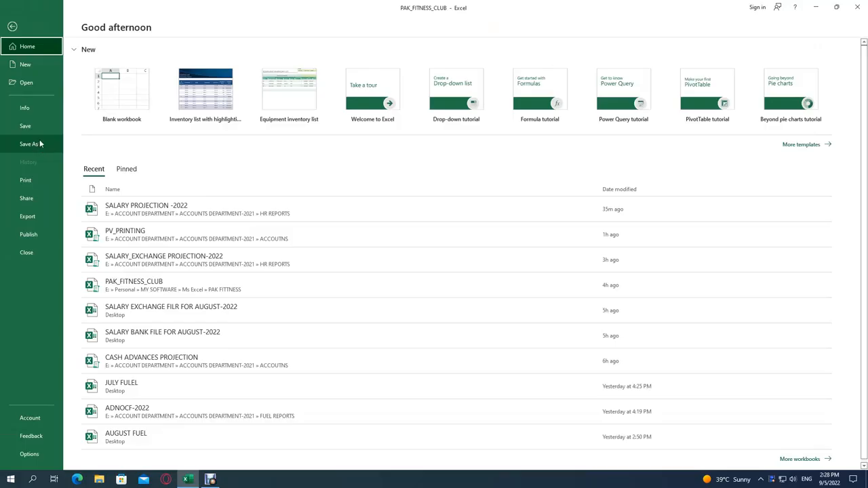
Step: Cancel Save As without saving and return to the Dashboard showing 4 members and 1200 fees
left_click(23, 145)
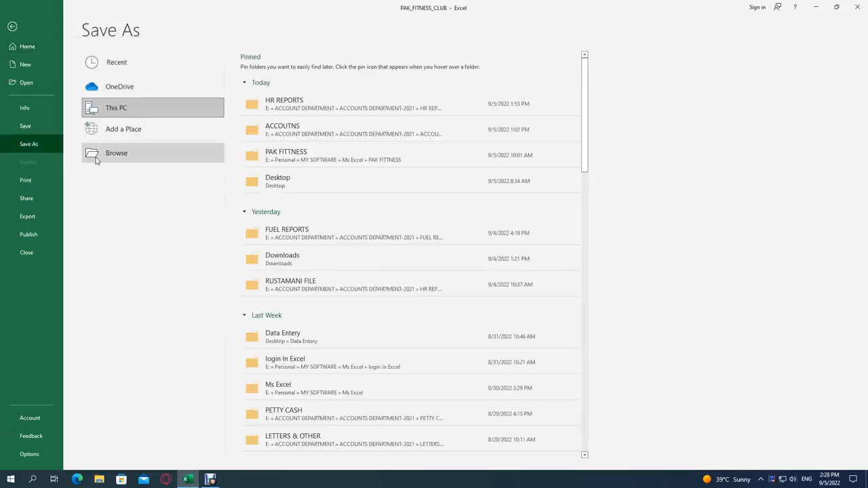
left_click(95, 158)
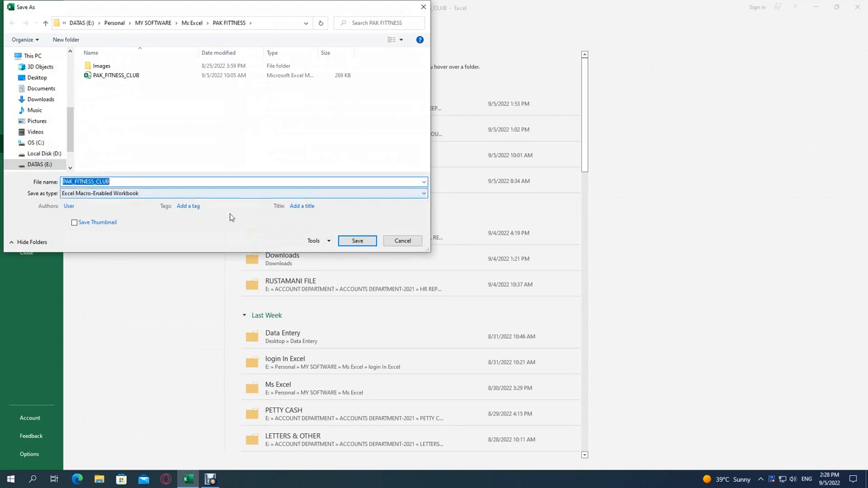
left_click(403, 242)
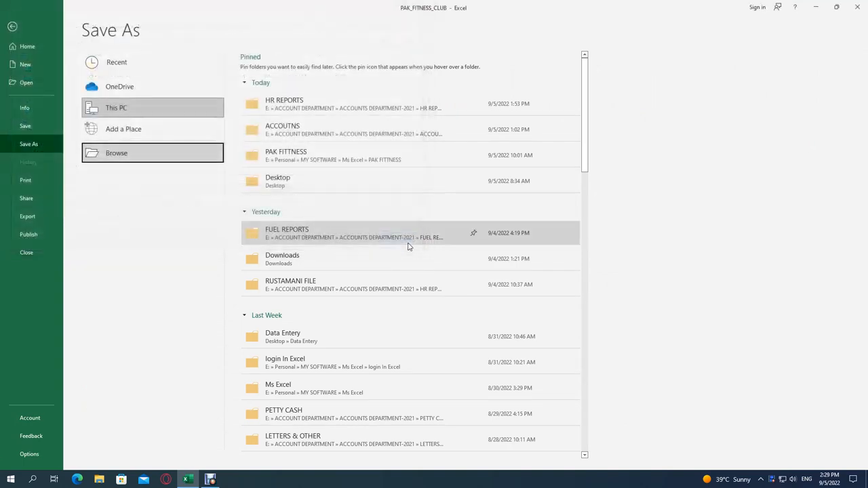
key("Escape")
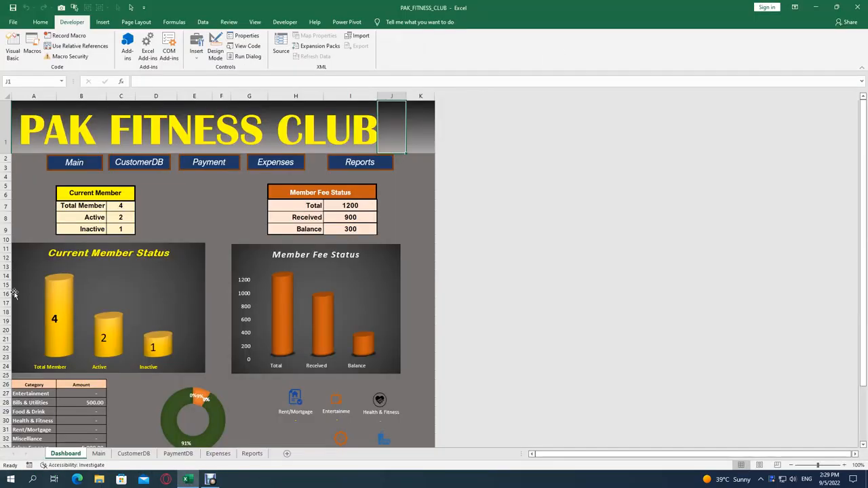
Step: Visit the Main, CustomerDB, PaymentDB, Expenses and Reports sheets, then return via Dashboard to Main
right_click(77, 454)
left_click(97, 371)
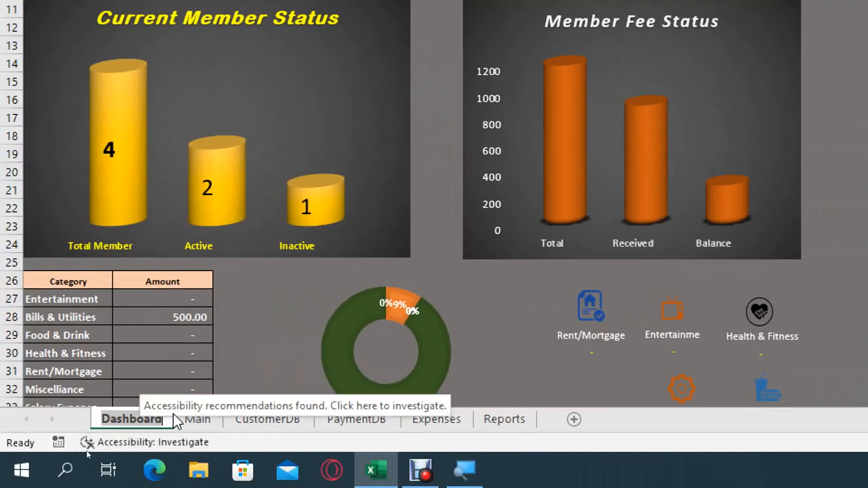
left_click(207, 420)
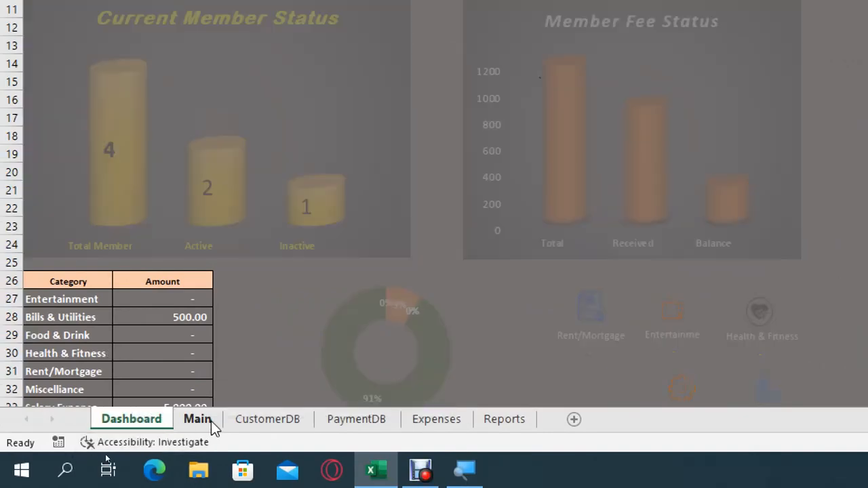
left_click(256, 418)
left_click(387, 420)
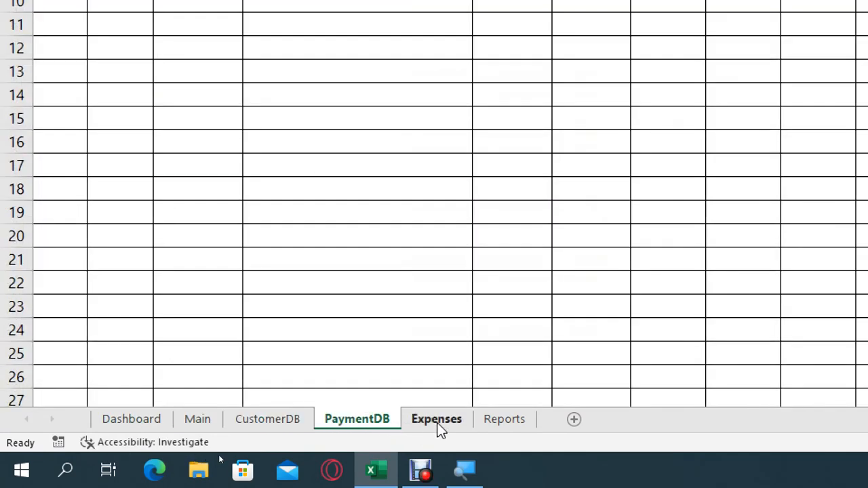
left_click(440, 420)
left_click(518, 421)
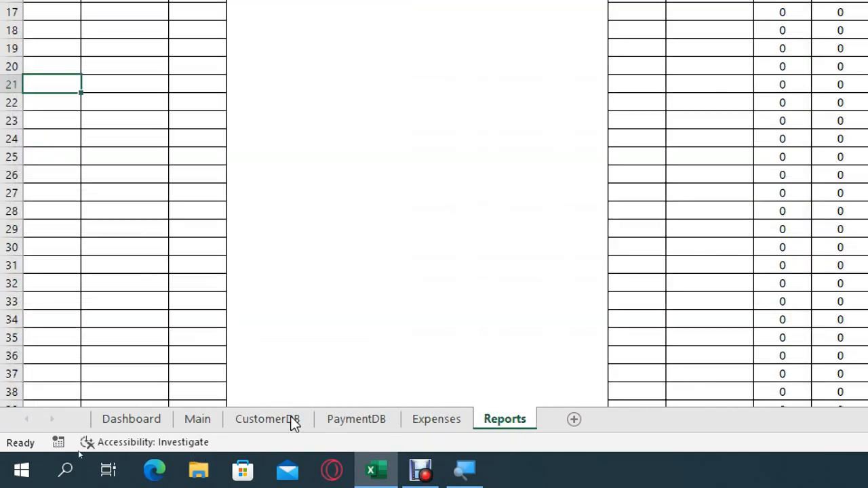
left_click(116, 424)
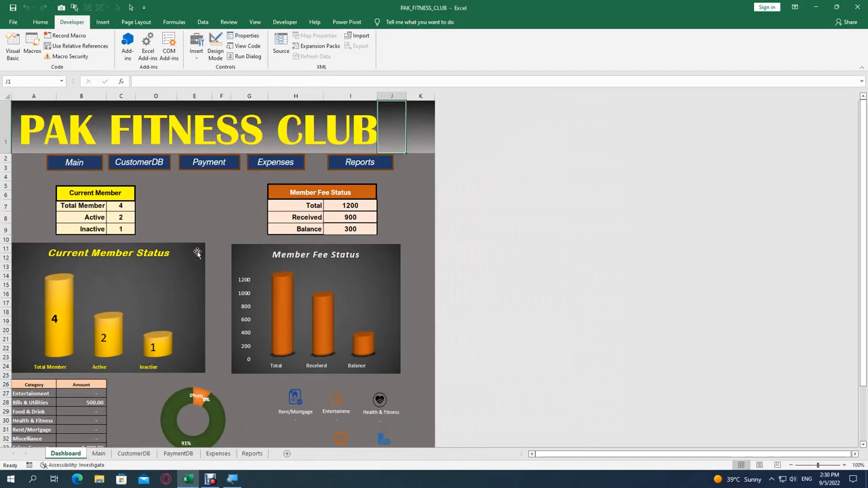
left_click(99, 455)
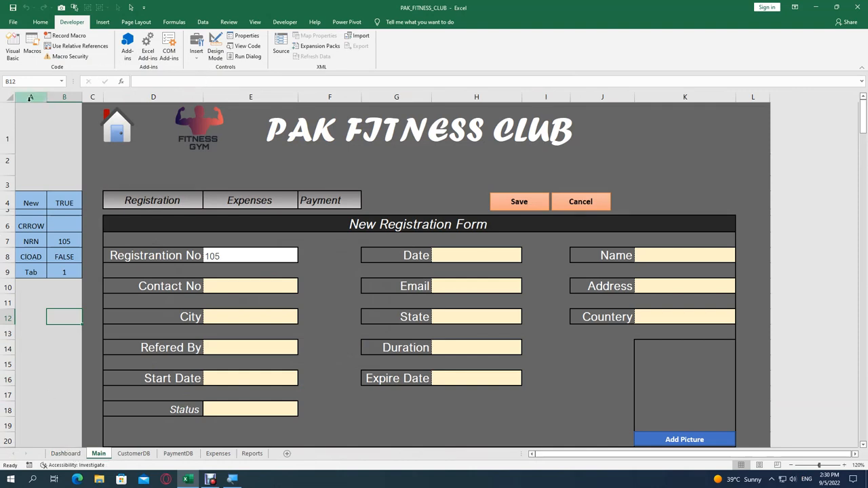
Step: Inspect the helper labels New, CRROW, NRN and Tab in column A
left_click_drag(30, 122, 51, 379)
left_click(30, 131)
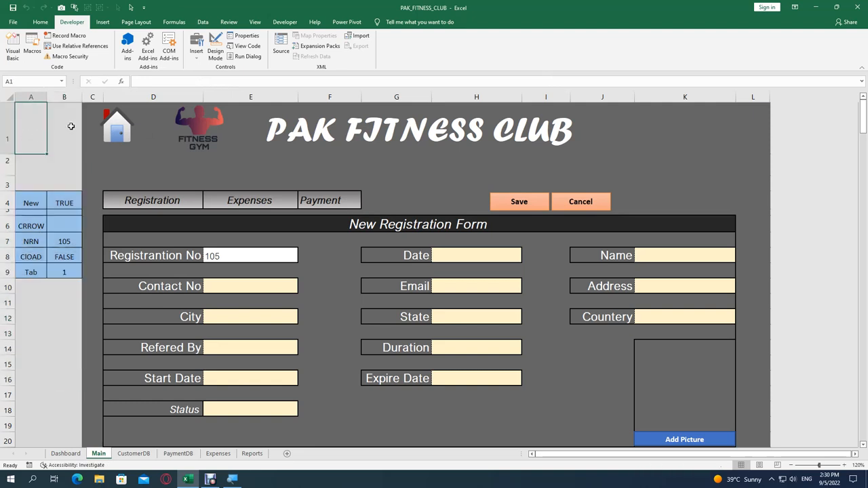
left_click(36, 201)
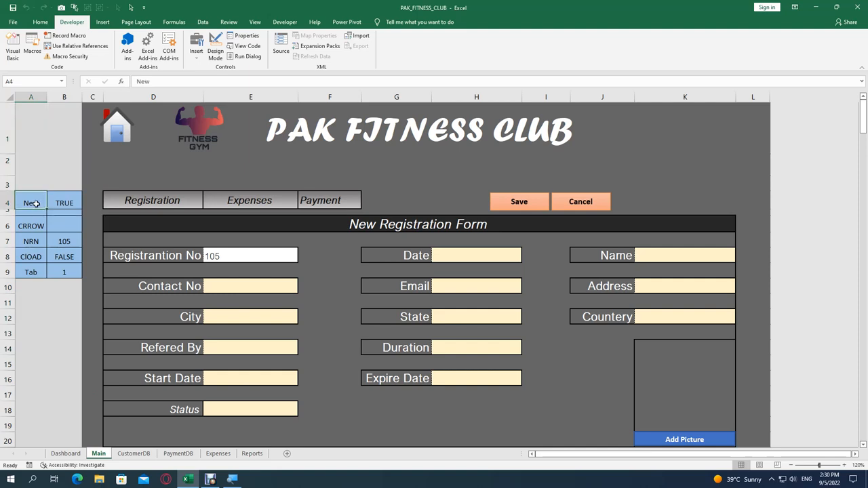
left_click(36, 225)
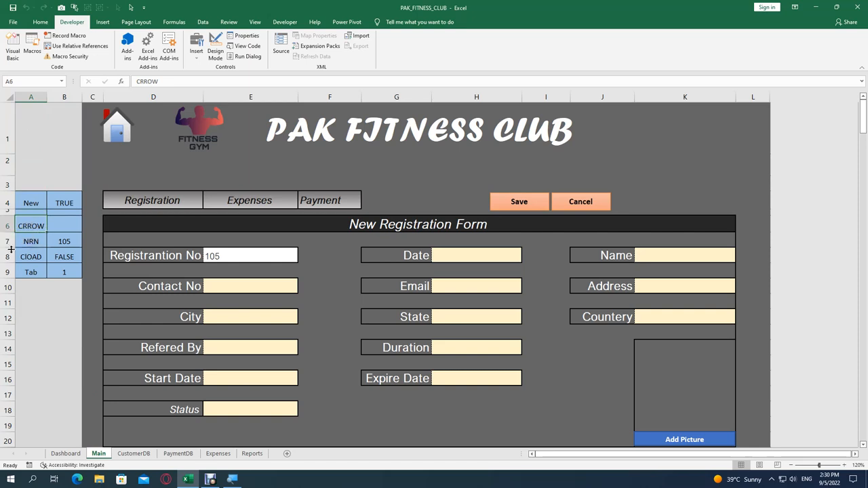
left_click(30, 242)
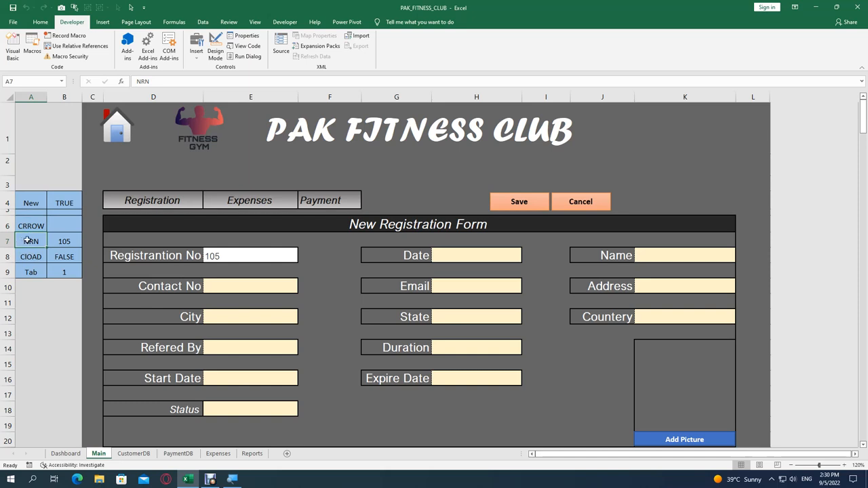
left_click(19, 259)
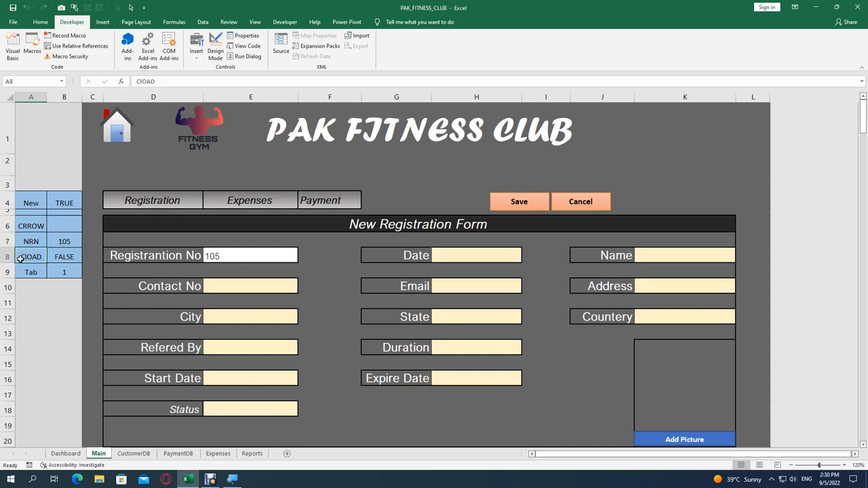
left_click(23, 273)
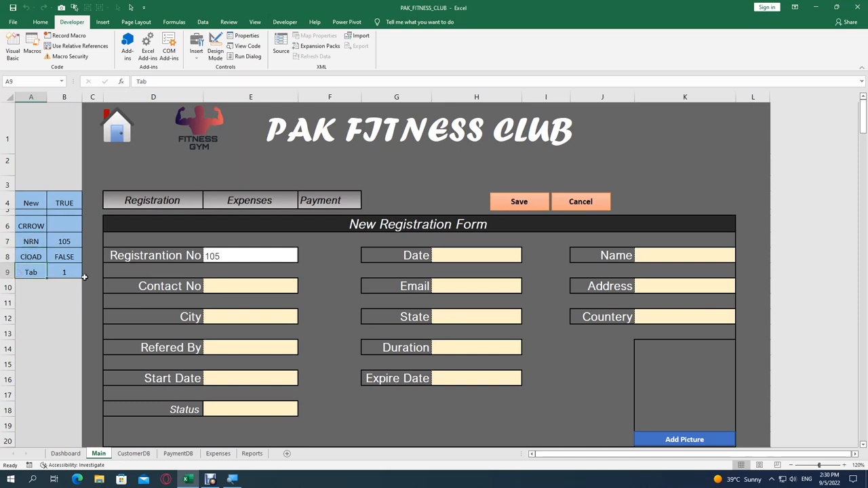
Step: Review the helper values in B4:B9: TRUE, FALSE, the next-registration formulas and Tab 1
left_click_drag(65, 204, 68, 272)
left_click(62, 202)
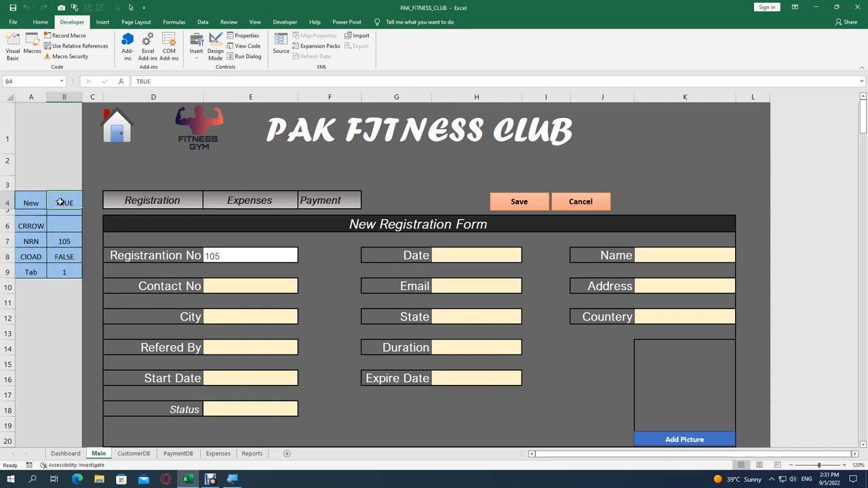
left_click(57, 262)
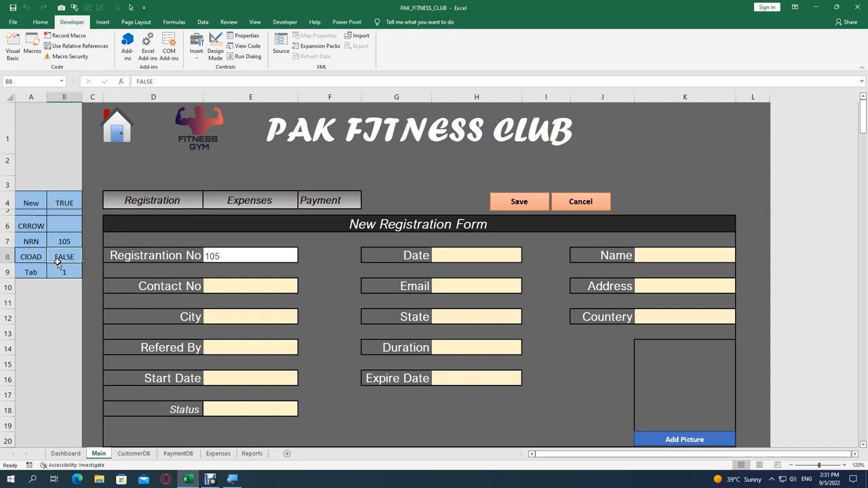
left_click(60, 225)
left_click(60, 241)
left_click(64, 271)
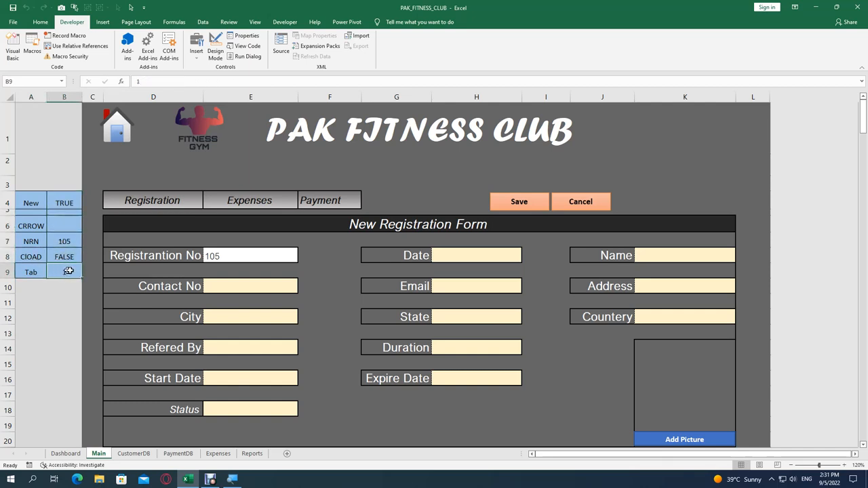
left_click_drag(28, 200, 64, 271)
left_click_drag(34, 113, 58, 301)
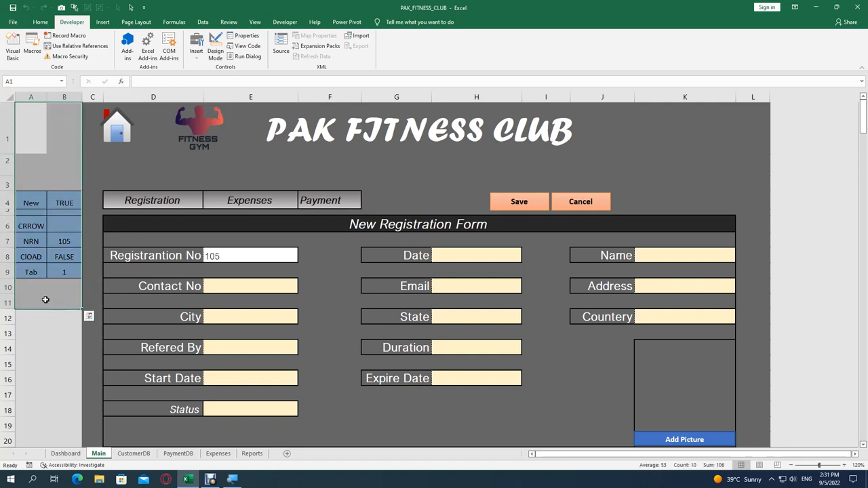
left_click(45, 302)
Step: Check margin columns C and L, then nudge the FITNESS GYM logo slightly right
left_click_drag(92, 110, 85, 303)
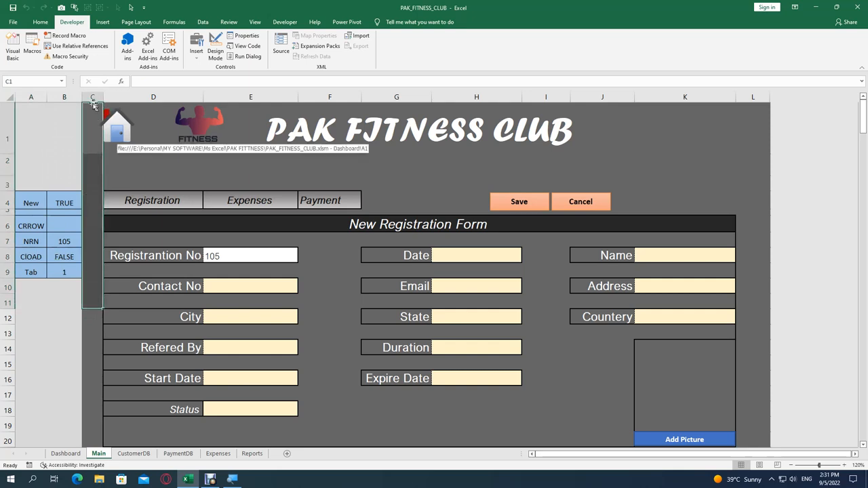
left_click_drag(89, 109, 763, 360)
left_click(761, 162)
left_click(763, 361)
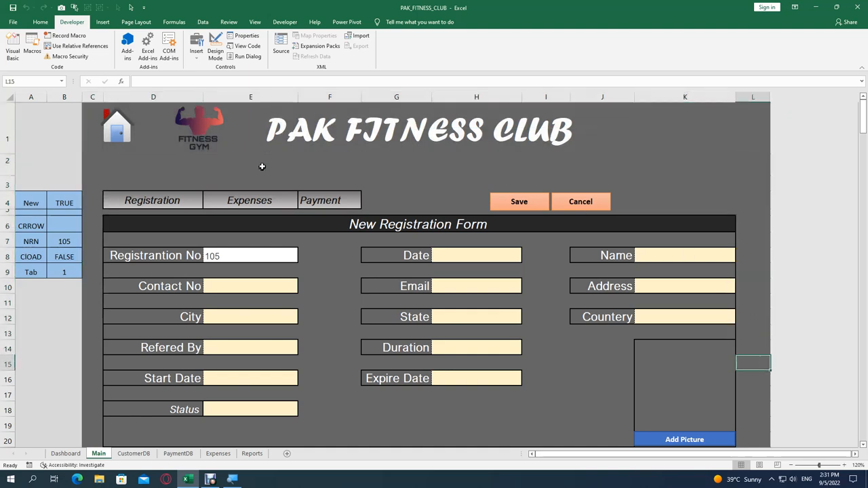
left_click(208, 129)
left_click_drag(208, 128, 226, 128)
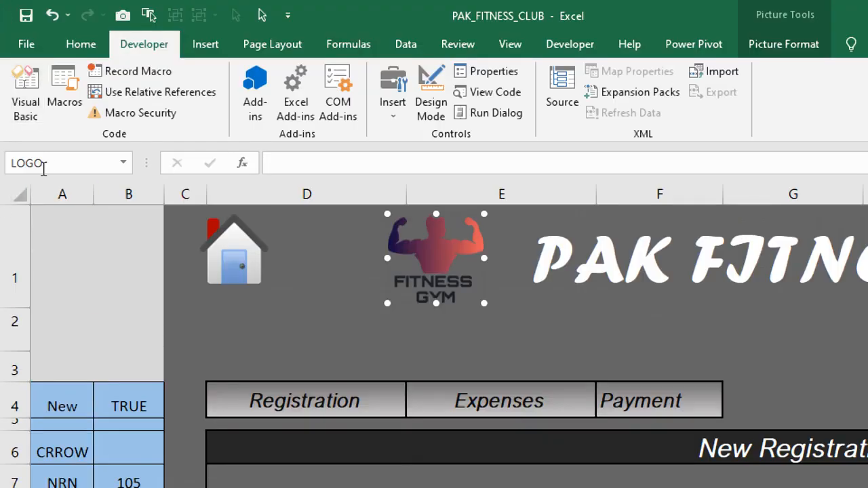
Step: Confirm the logo picture is named LOGO and the home picture is named Home
left_click(13, 79)
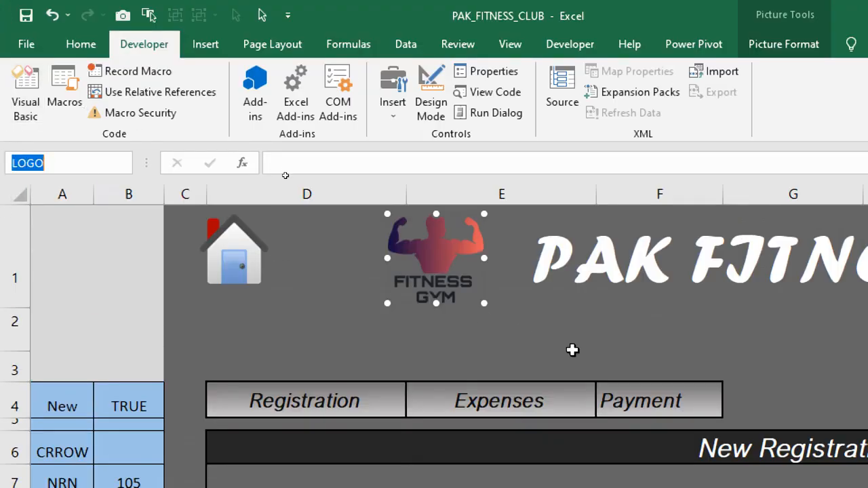
left_click(446, 325)
right_click(271, 268)
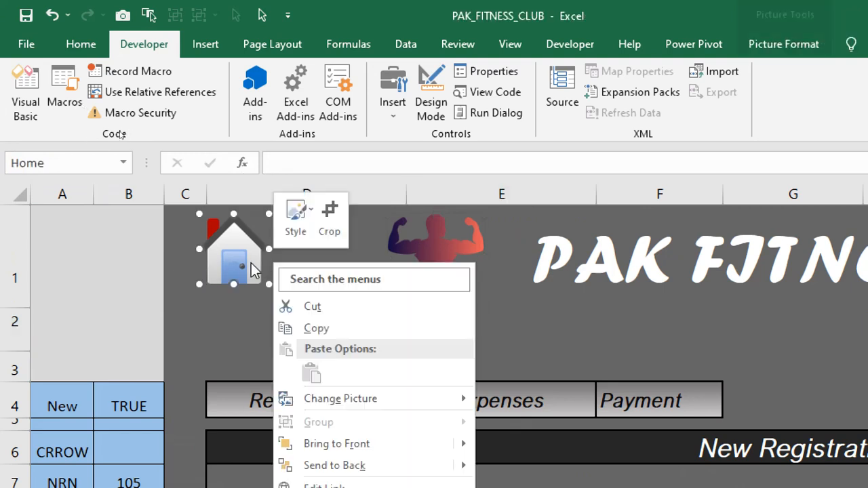
left_click(231, 248)
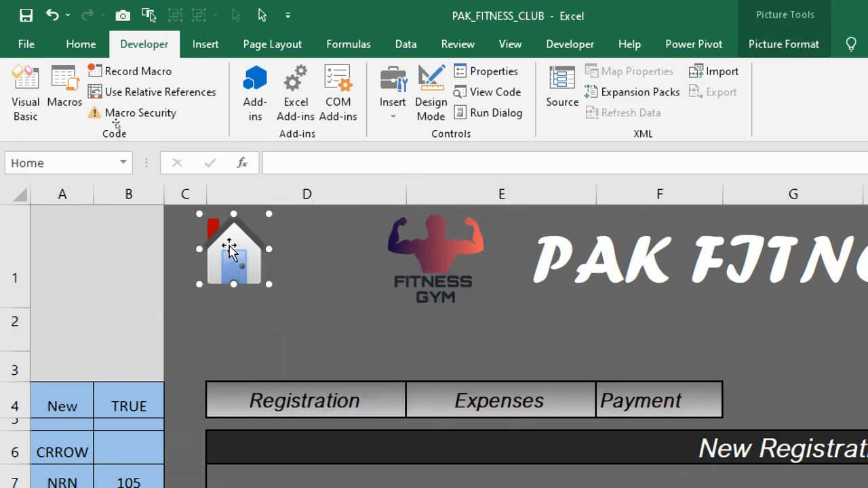
left_click(43, 163)
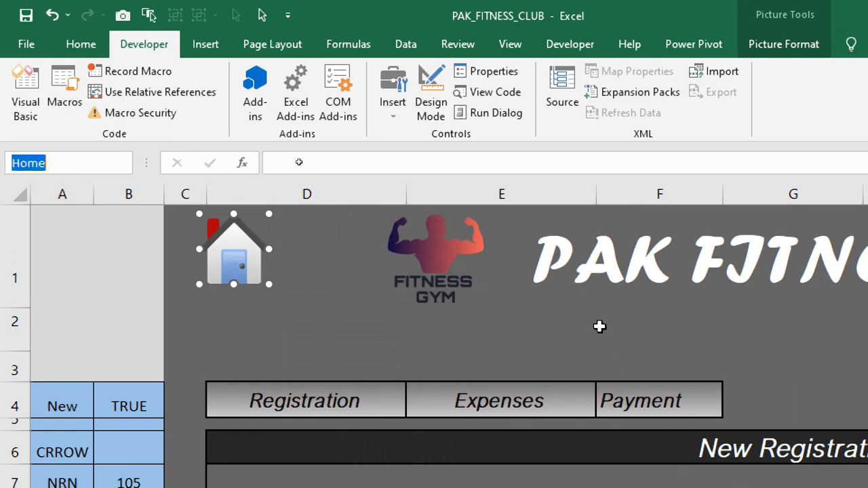
left_click(568, 310)
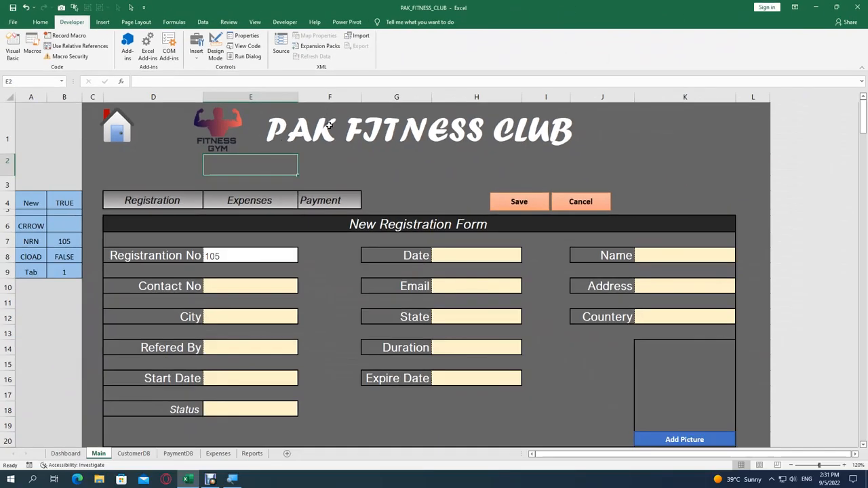
Step: Select the PAK FITNESS CLUB title cell and show the Home tab formatting commands
left_click(646, 251)
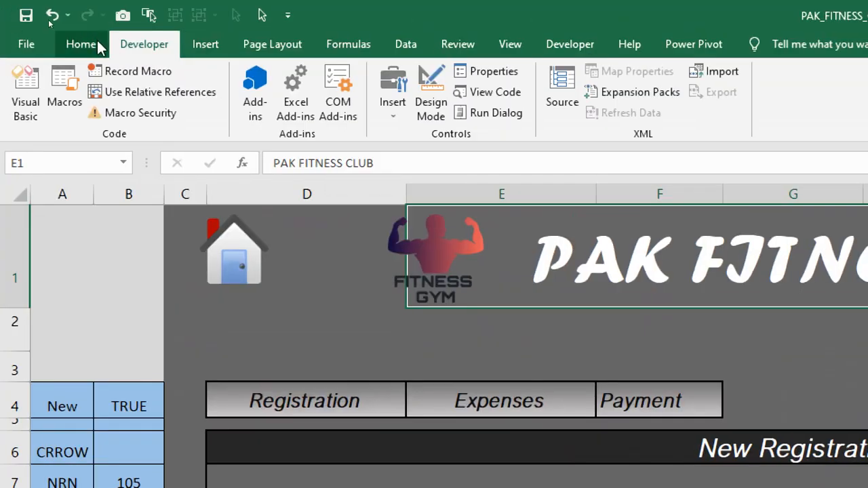
left_click(92, 43)
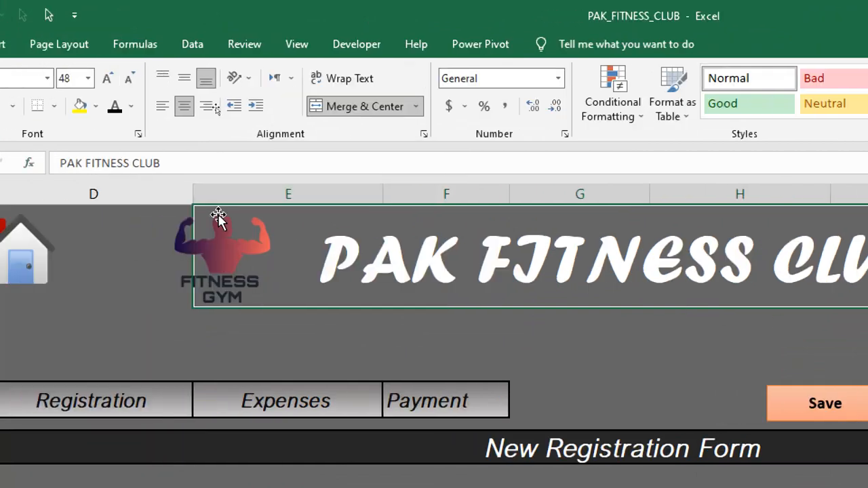
left_click(117, 215)
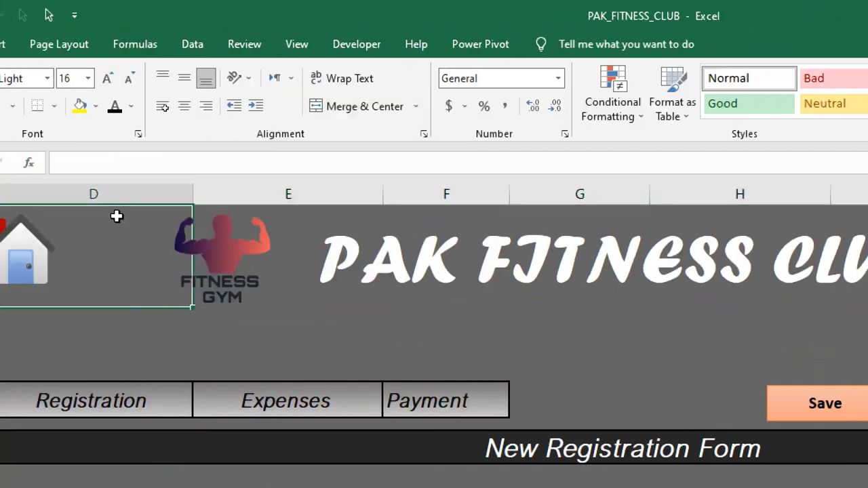
left_click(289, 227)
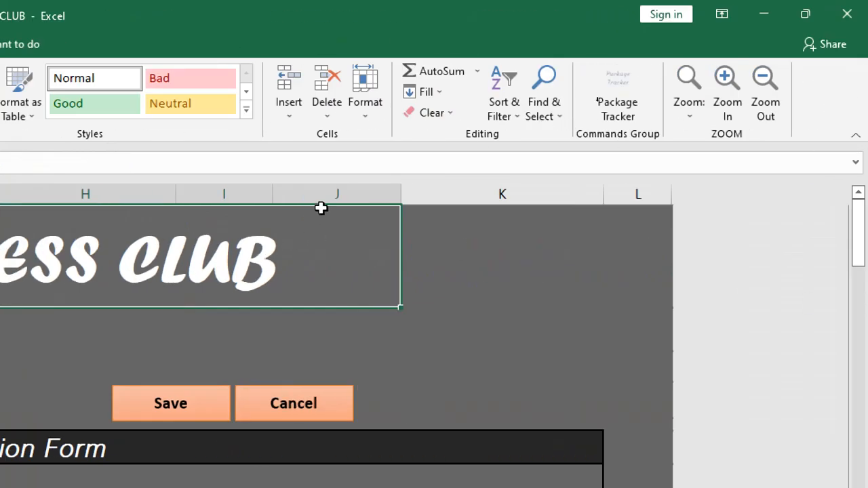
Step: Cycle the form through Registration, Expenses and Payment, ending on Registration so B9 reads 4
left_click(476, 253)
left_click(627, 258)
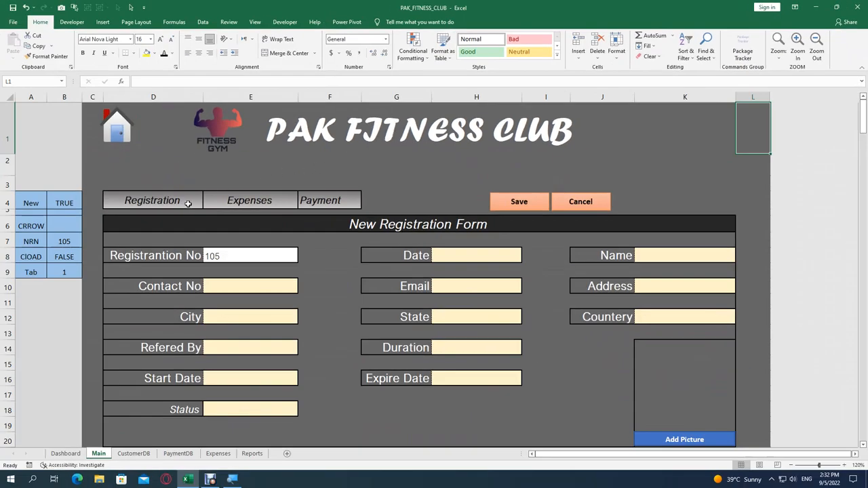
left_click(188, 203)
left_click(240, 205)
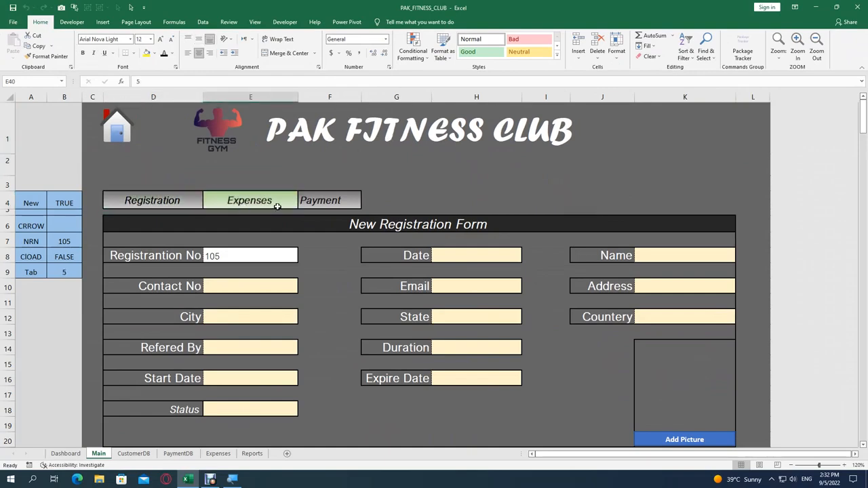
left_click(308, 206)
left_click(249, 202)
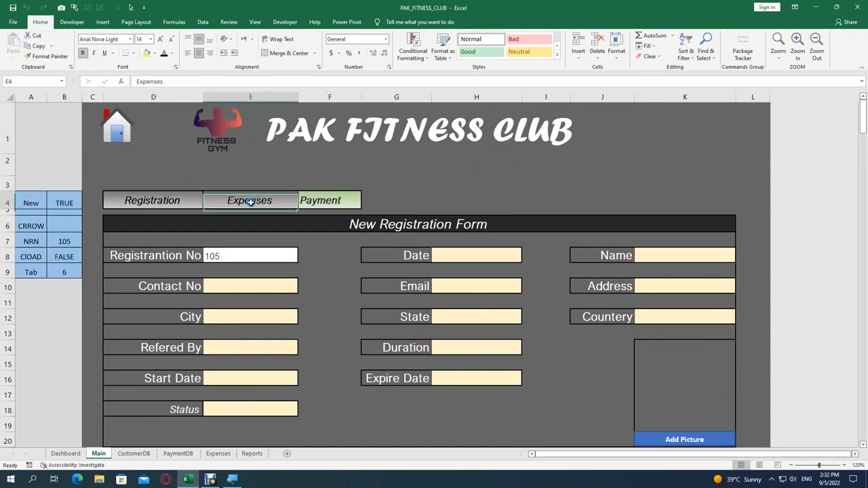
left_click(169, 195)
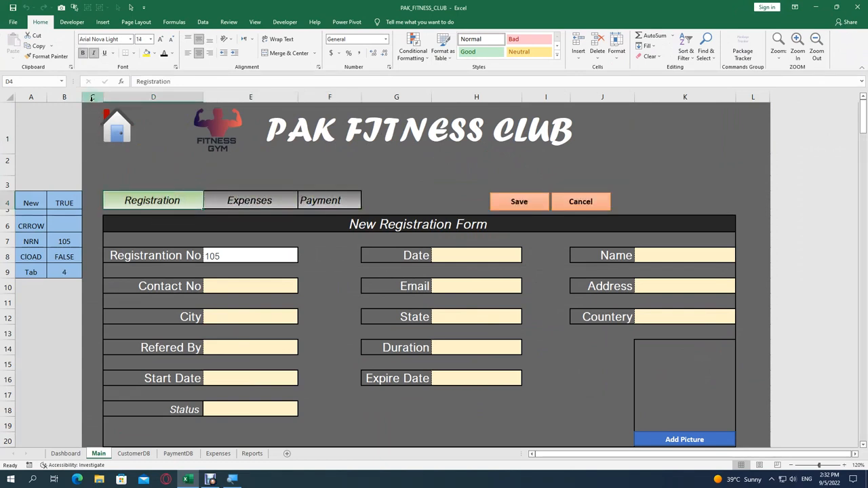
scroll(122, 242, "down", 14)
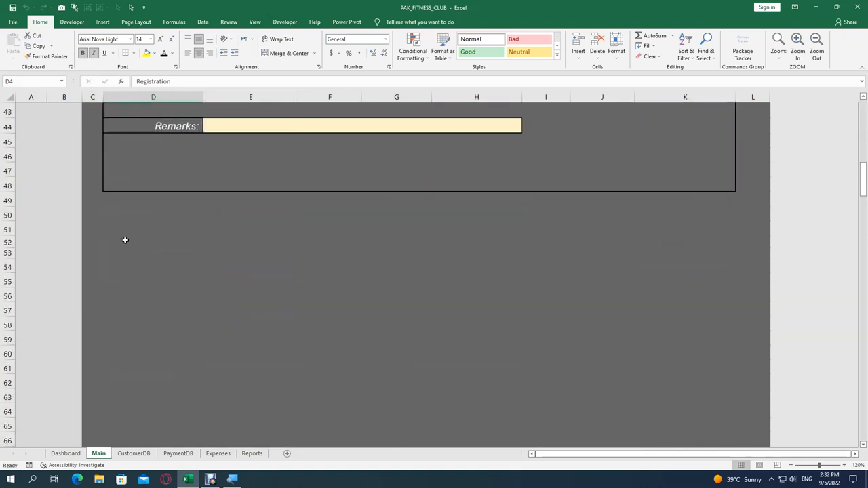
scroll(125, 239, "down", 9)
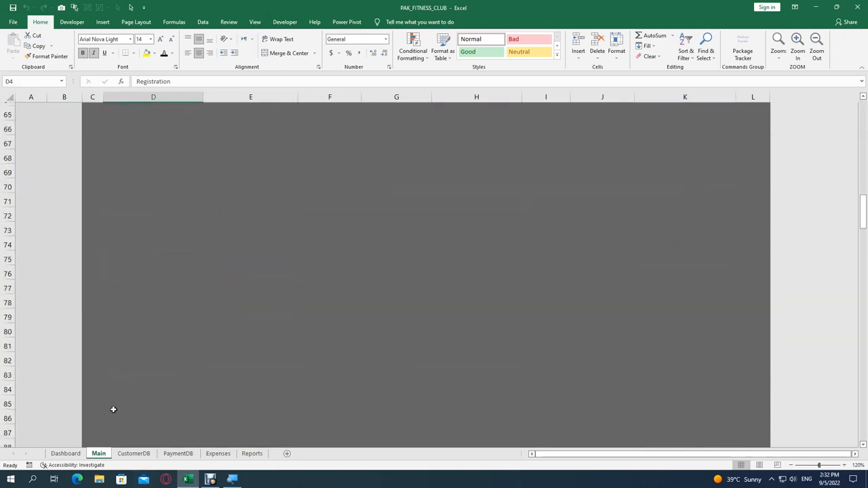
scroll(112, 400, "up", 11)
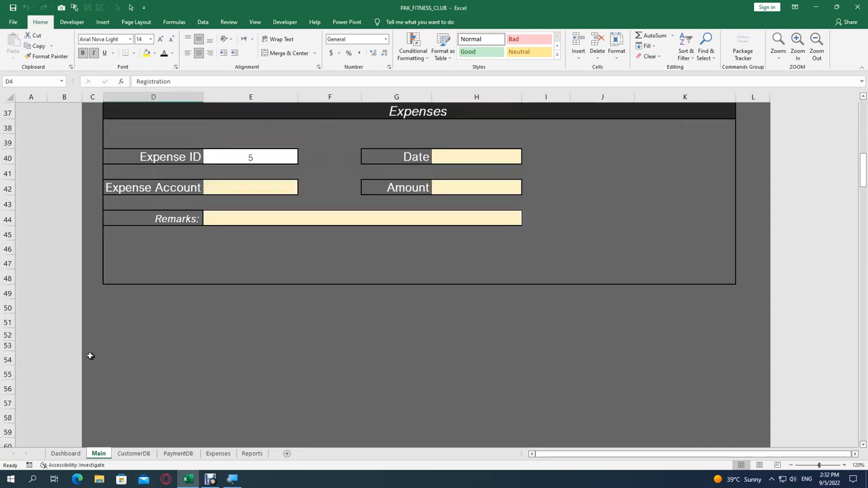
left_click_drag(91, 306, 761, 305)
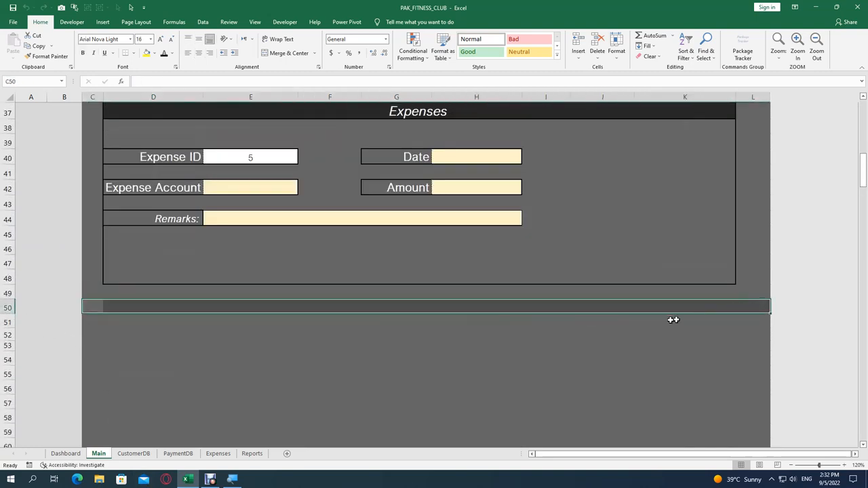
scroll(331, 352, "up", 12)
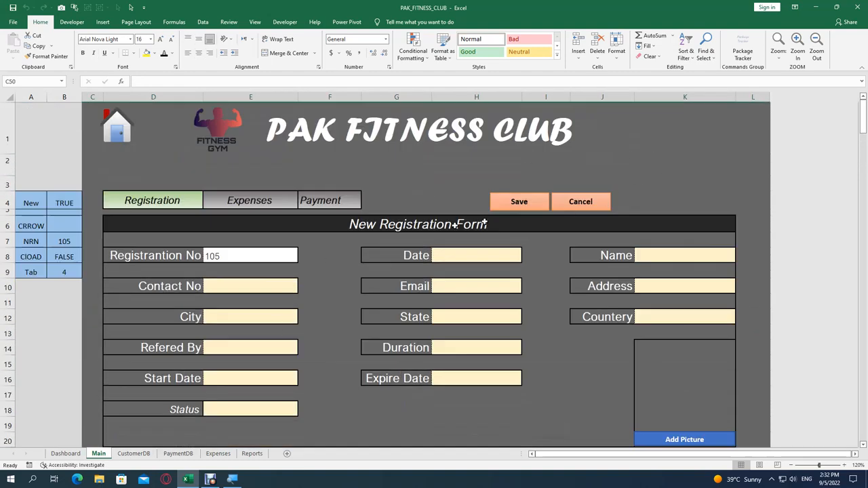
left_click(147, 181)
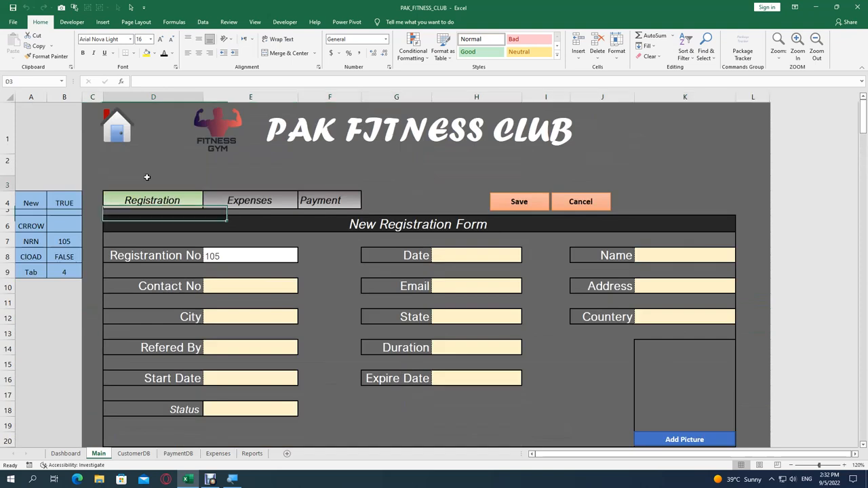
left_click(251, 182)
left_click(318, 179)
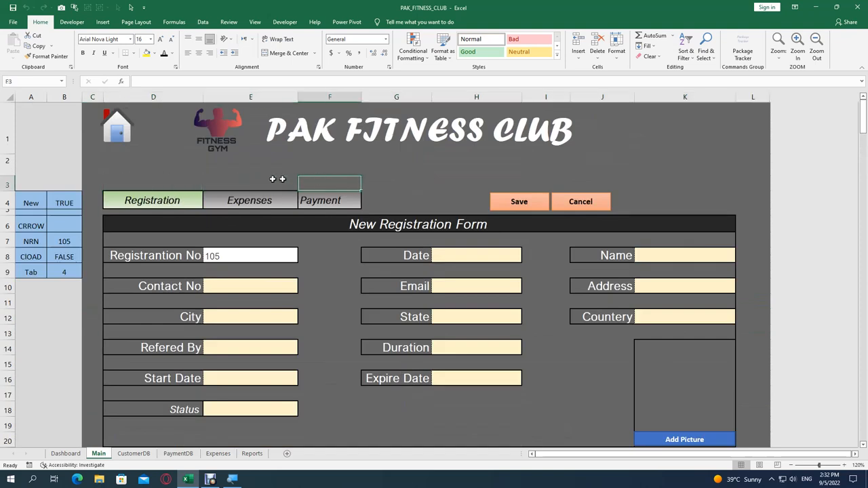
left_click(128, 179)
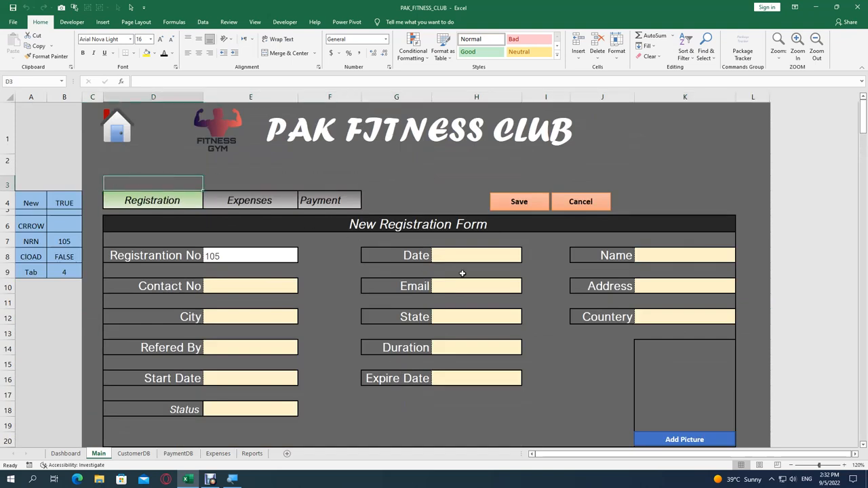
type("this is samap")
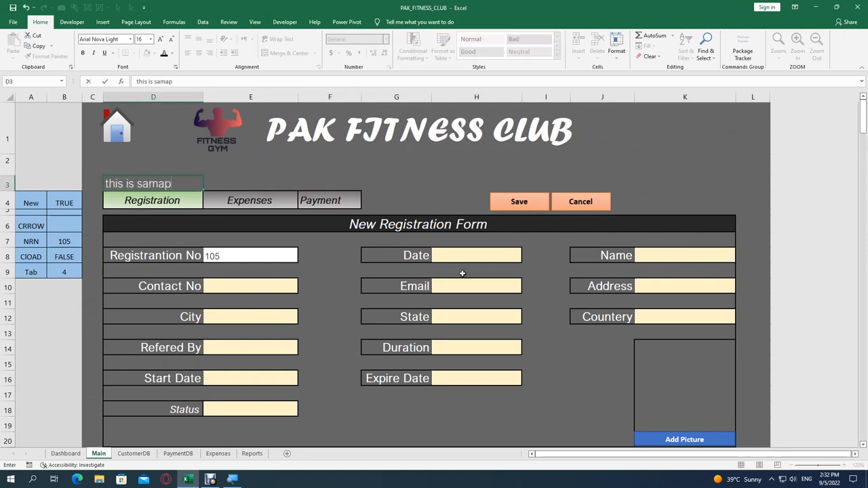
key("ctrl+Return")
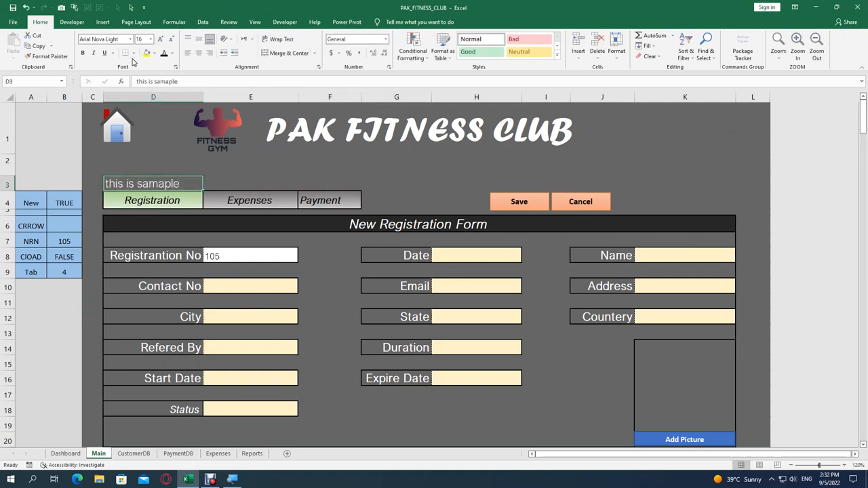
left_click(134, 54)
left_click(154, 142)
left_click(155, 147)
left_click(151, 184)
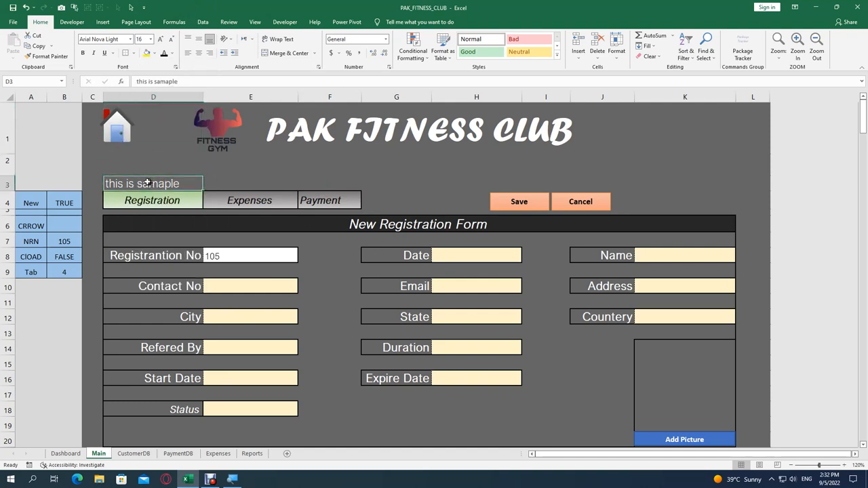
left_click(151, 54)
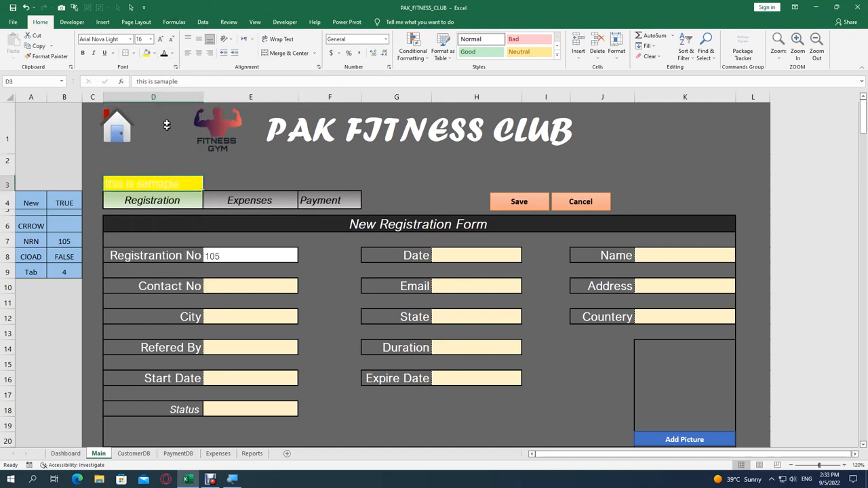
left_click(132, 166)
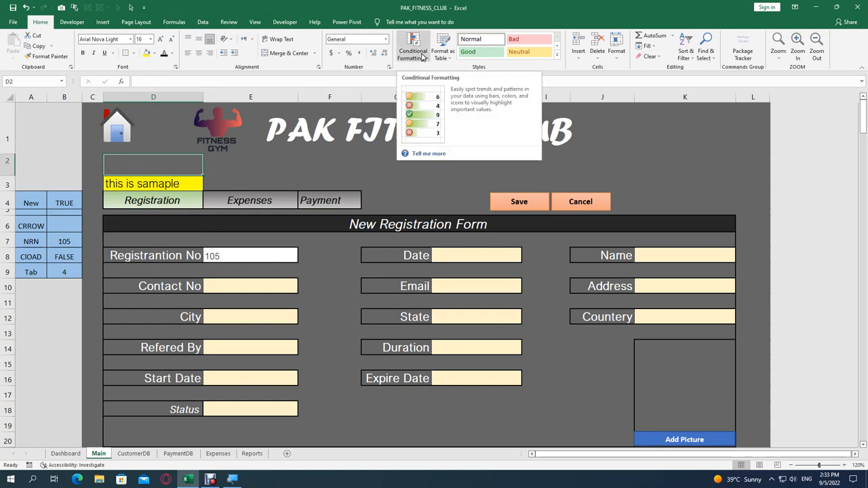
key("Down")
key("Delete")
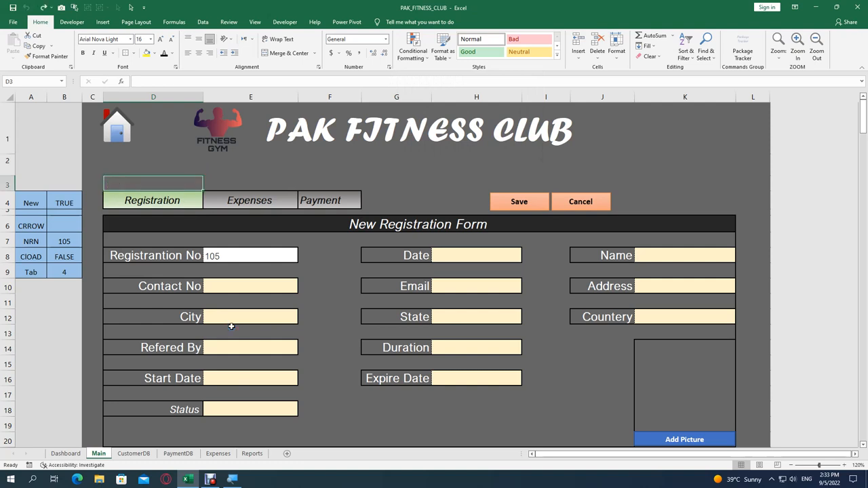
left_click(213, 172)
left_click(139, 183)
left_click(233, 196)
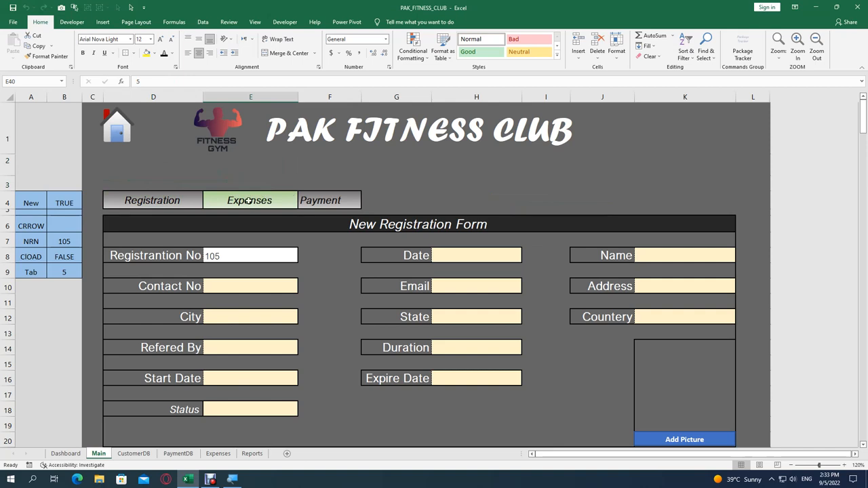
left_click(189, 202)
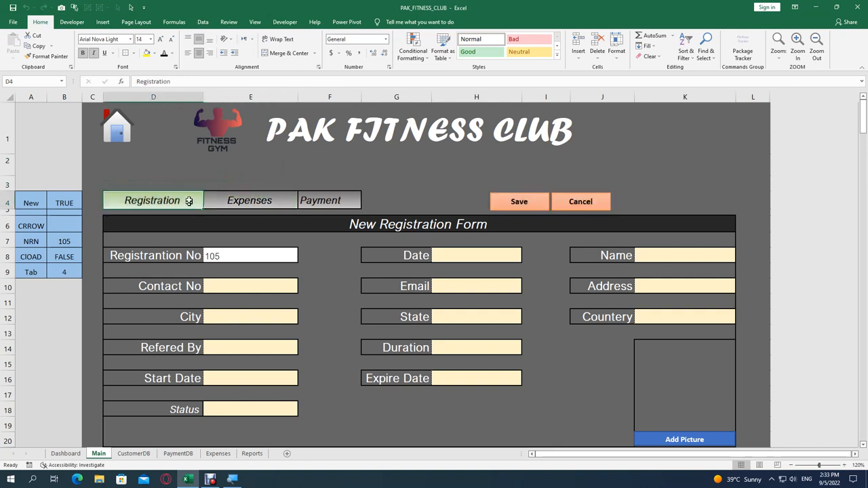
left_click(248, 202)
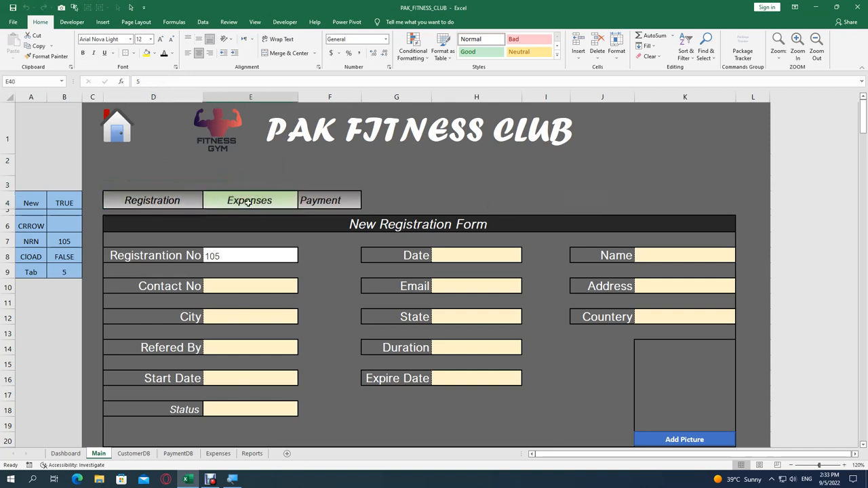
left_click(315, 201)
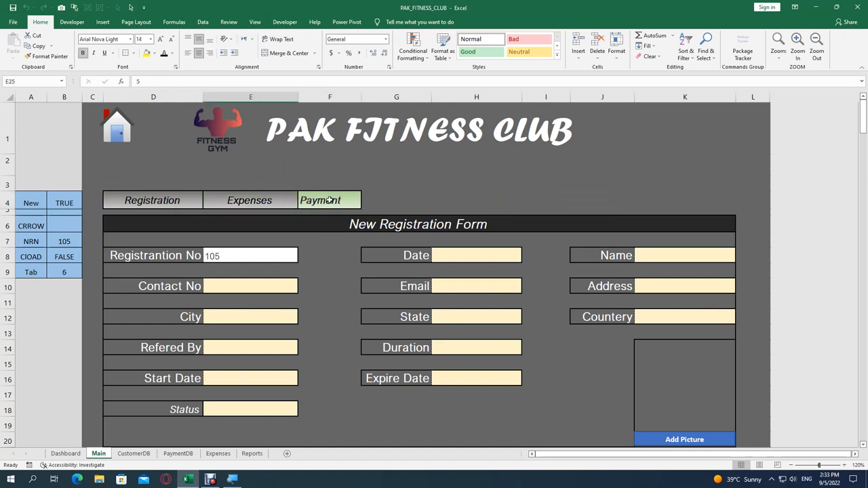
left_click(151, 202)
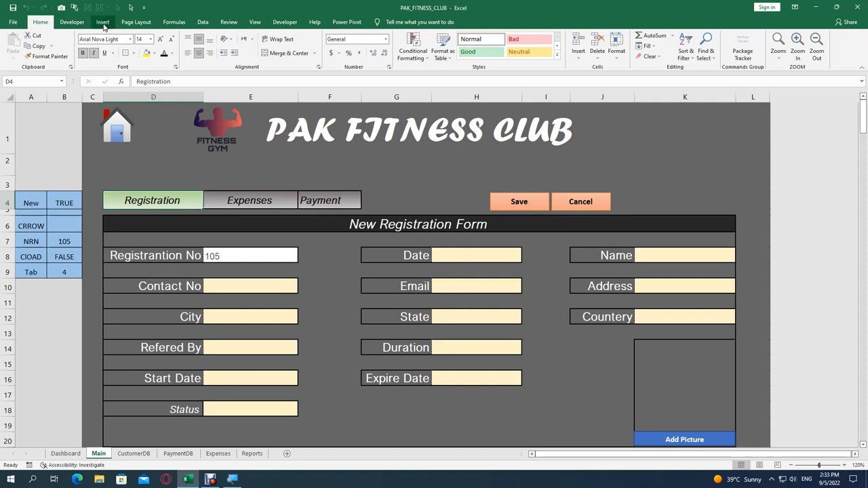
left_click(103, 22)
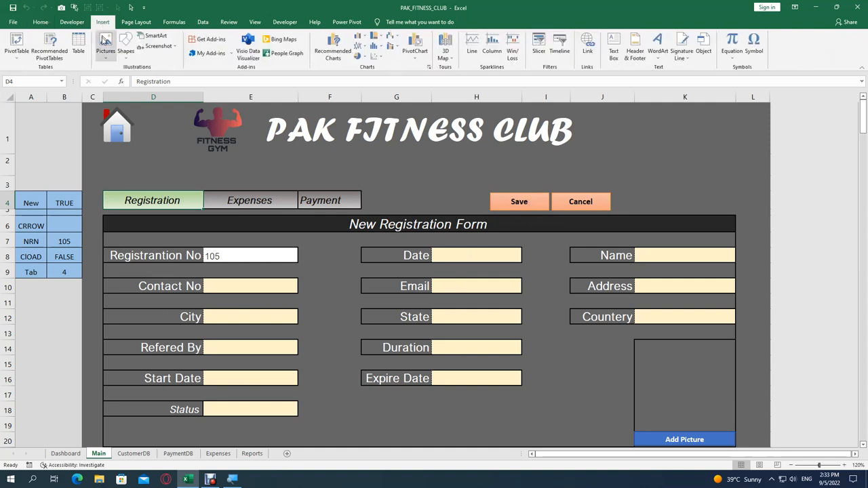
left_click(126, 46)
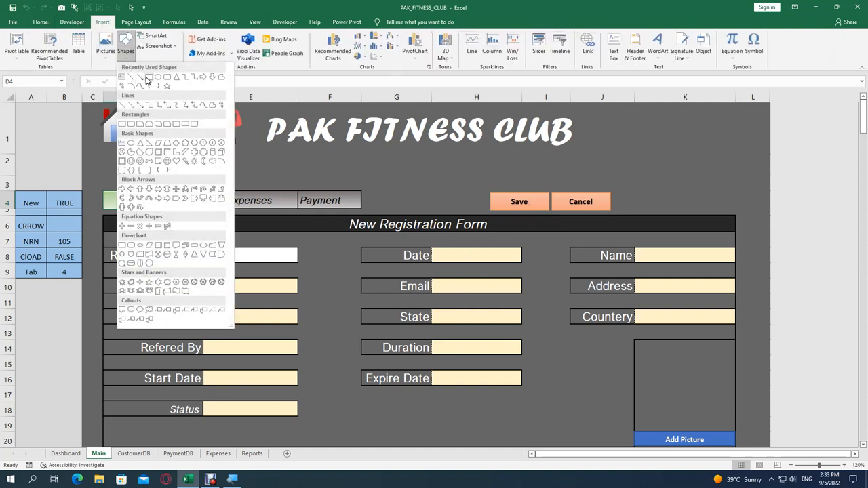
left_click(149, 77)
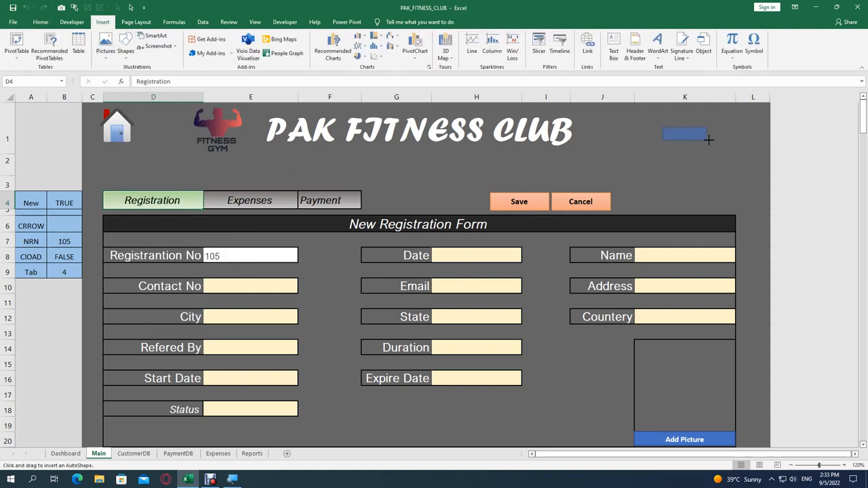
left_click_drag(714, 141, 714, 143)
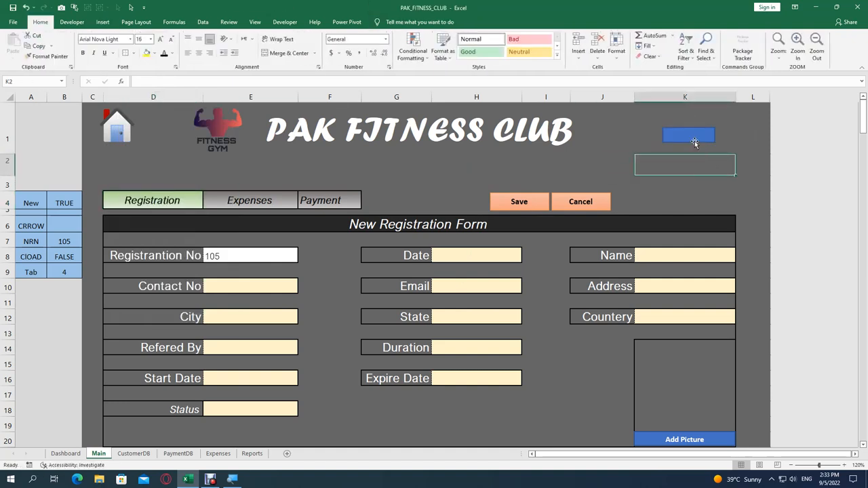
left_click(391, 22)
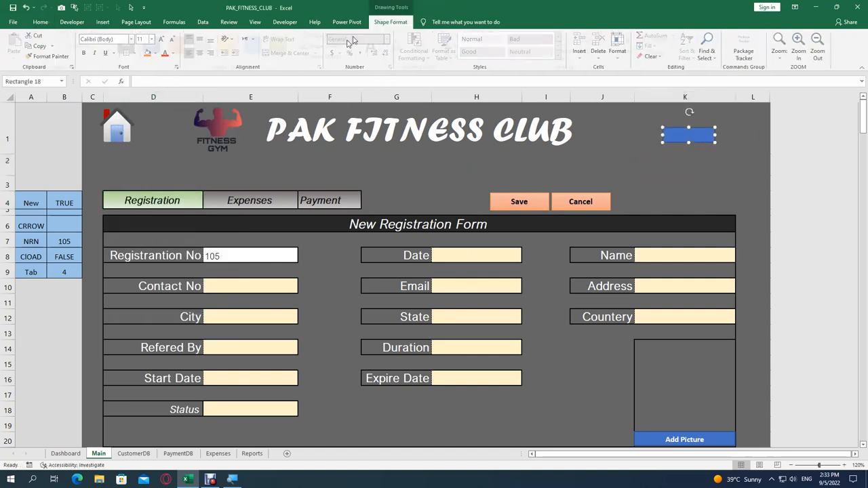
left_click(300, 57)
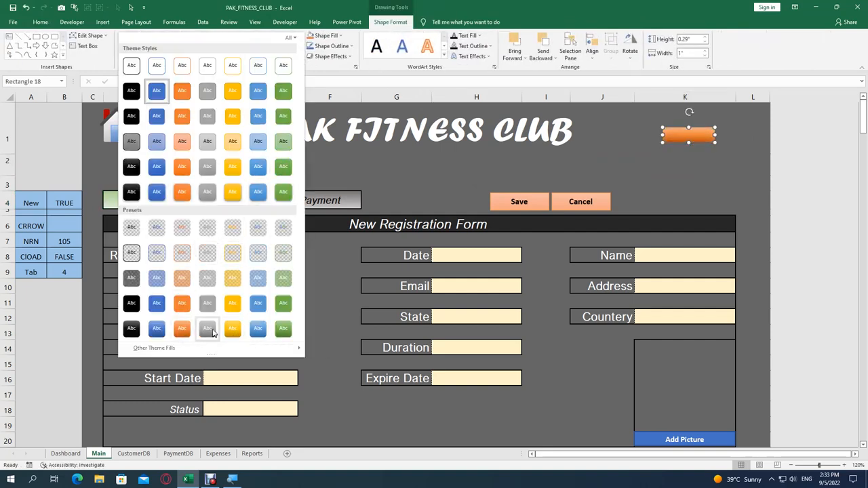
left_click(133, 302)
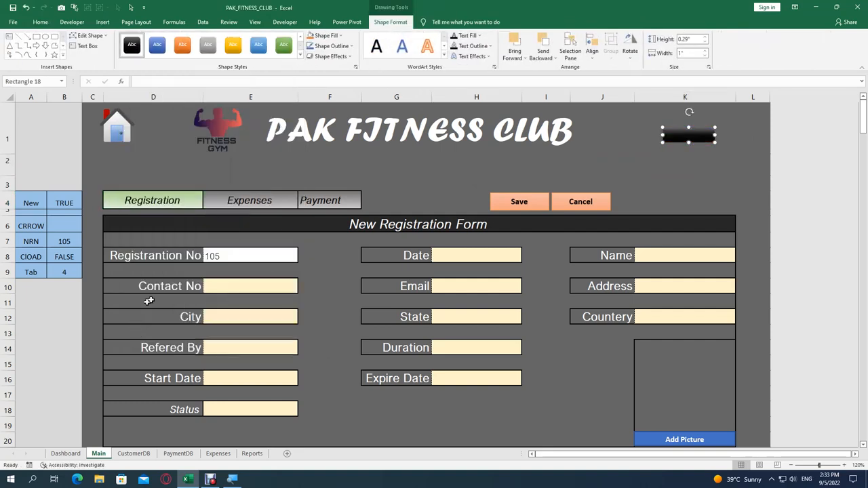
right_click(672, 137)
left_click(701, 204)
key("Escape")
key("Delete")
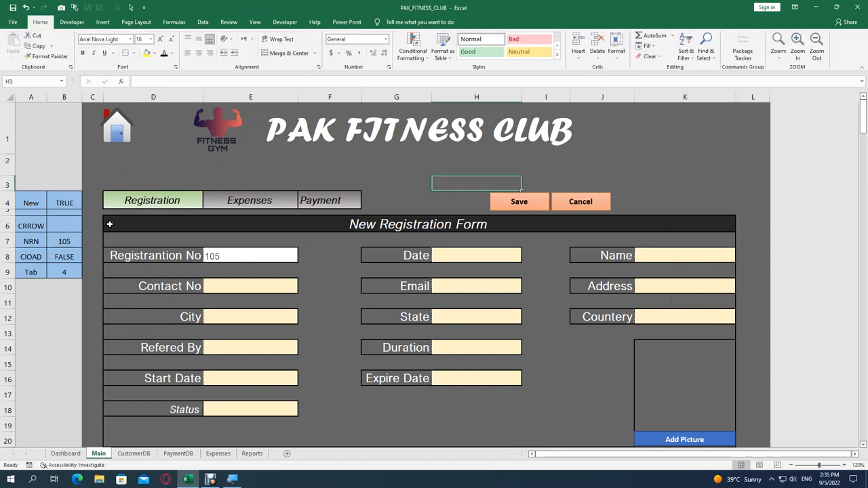
left_click(109, 224)
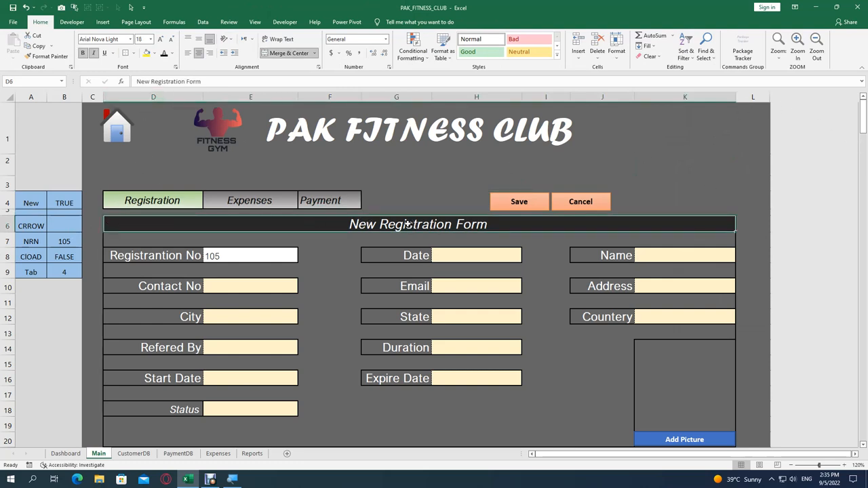
left_click(179, 255)
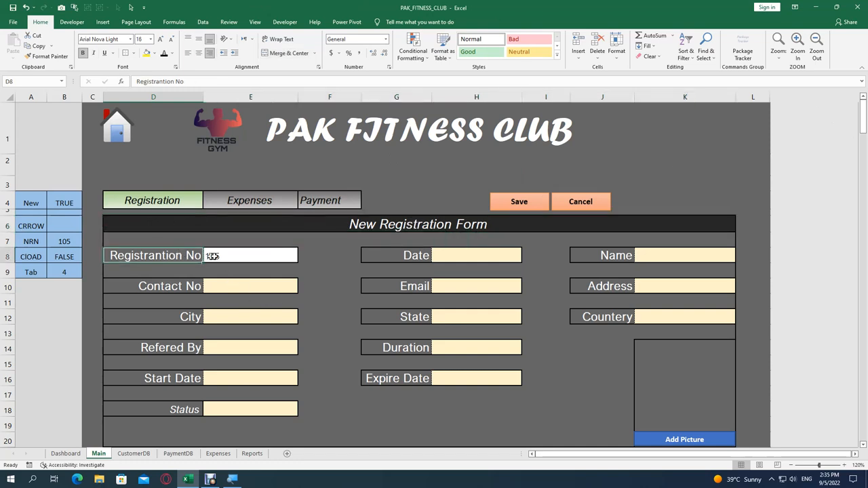
left_click(232, 252)
left_click(171, 293)
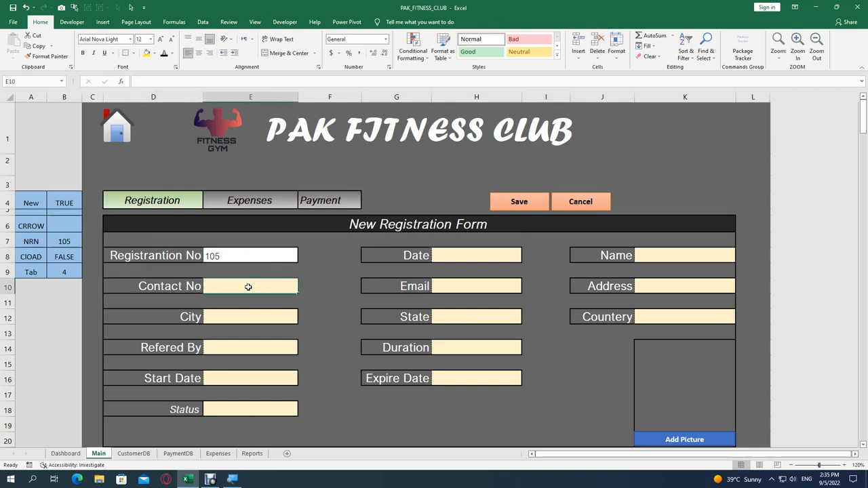
left_click(199, 314)
left_click(186, 348)
left_click(217, 345)
left_click(177, 366)
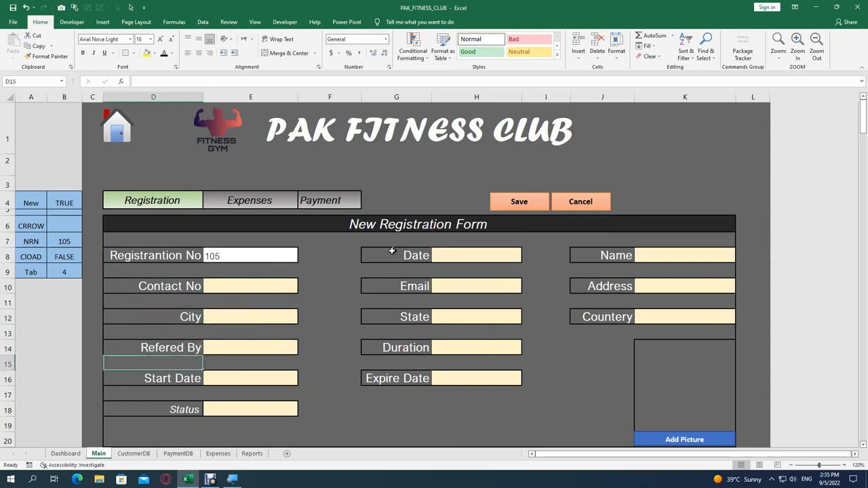
left_click_drag(335, 252, 332, 410)
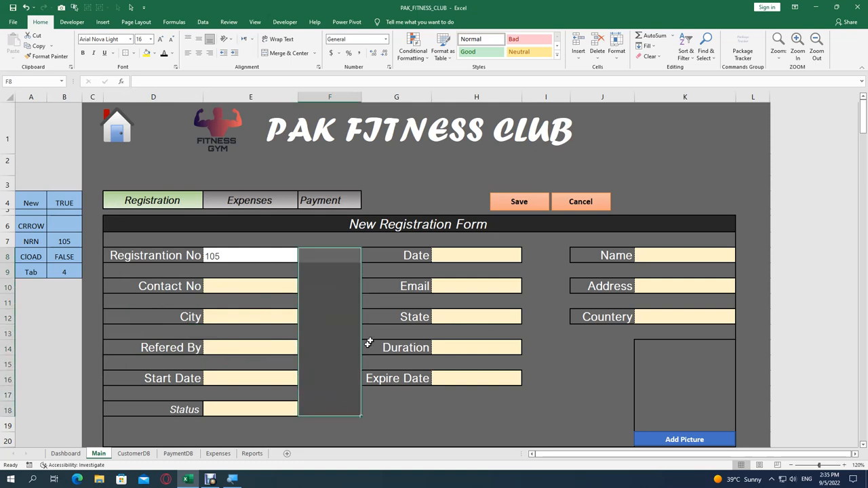
left_click(399, 258)
left_click(469, 257)
left_click(417, 286)
left_click(439, 285)
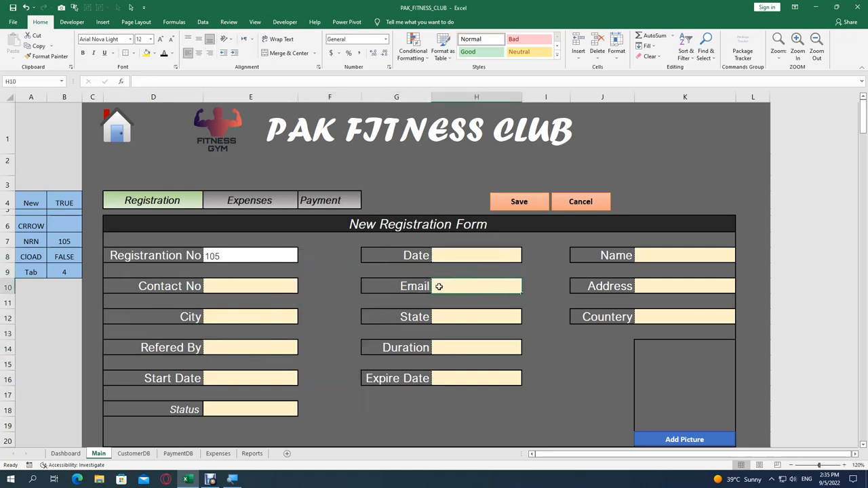
left_click_drag(616, 251, 621, 316)
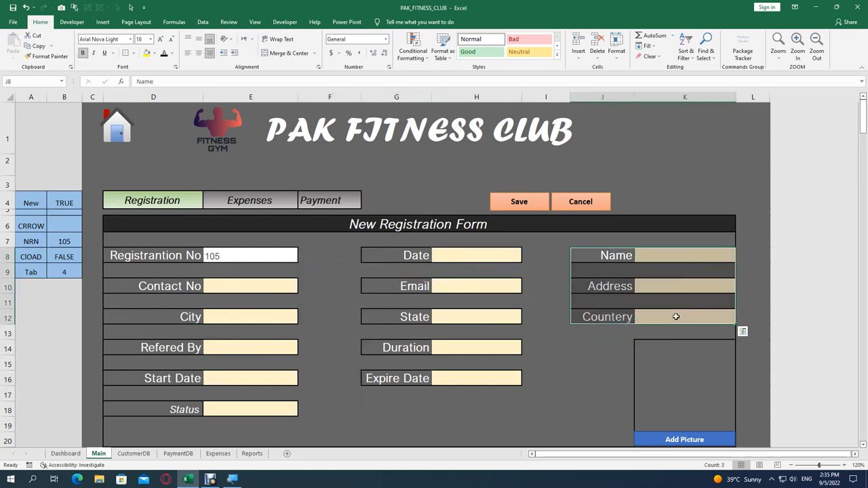
scroll(515, 301, "down", 1)
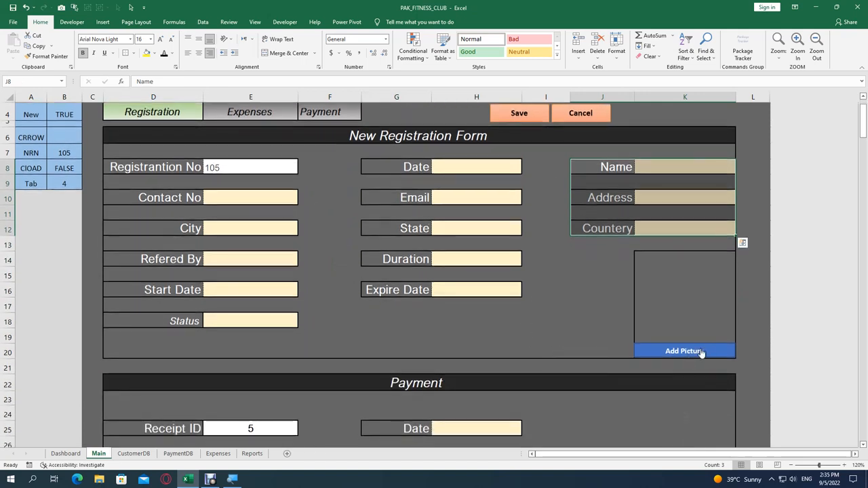
left_click_drag(643, 252, 673, 335)
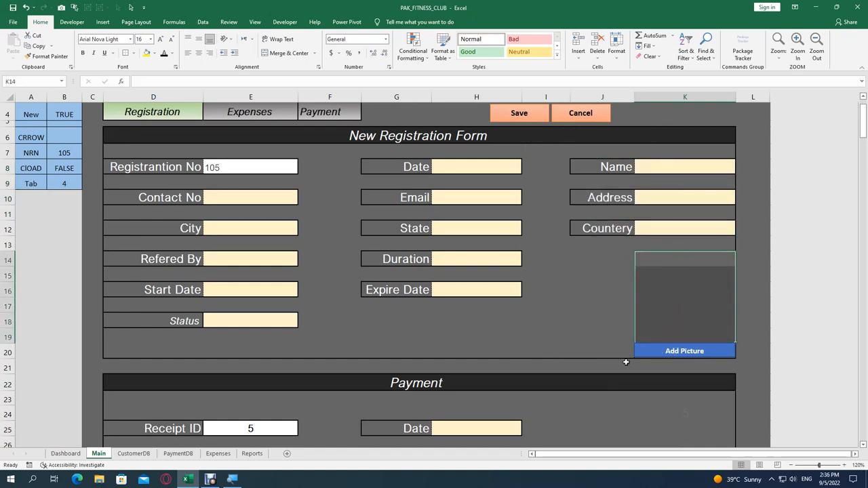
left_click_drag(118, 349, 677, 350)
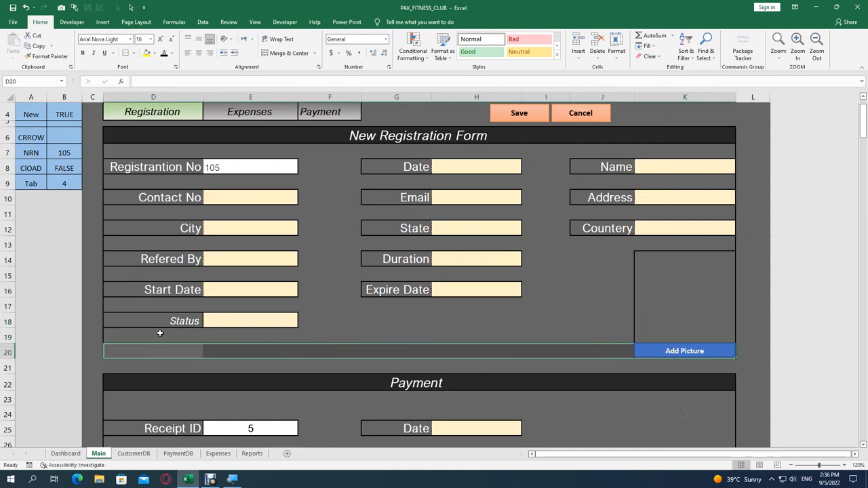
scroll(156, 159, "up", 1)
scroll(155, 224, "down", 2)
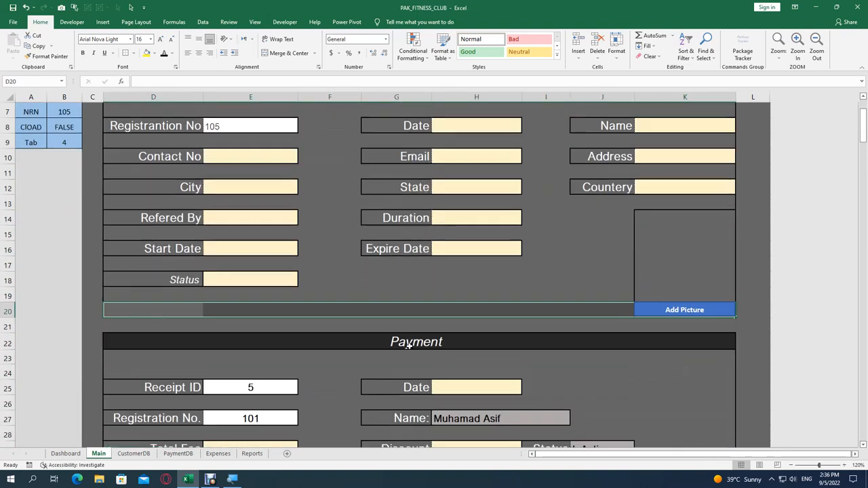
scroll(398, 339, "up", 2)
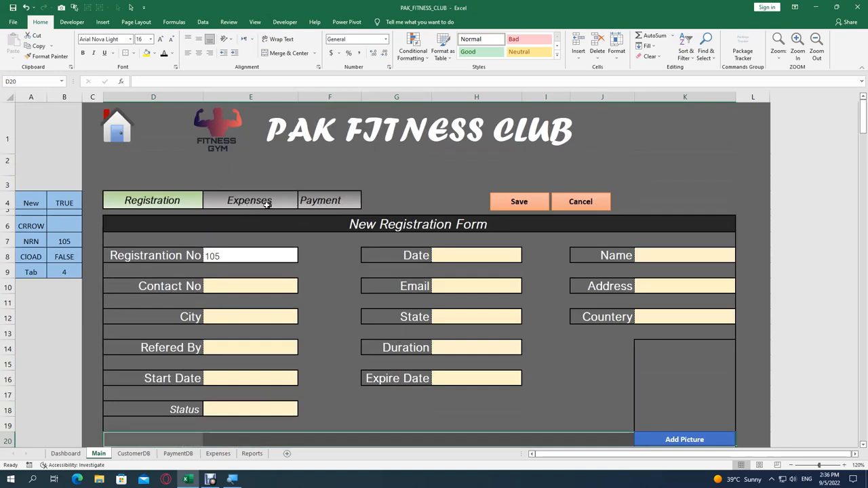
scroll(335, 203, "down", 5)
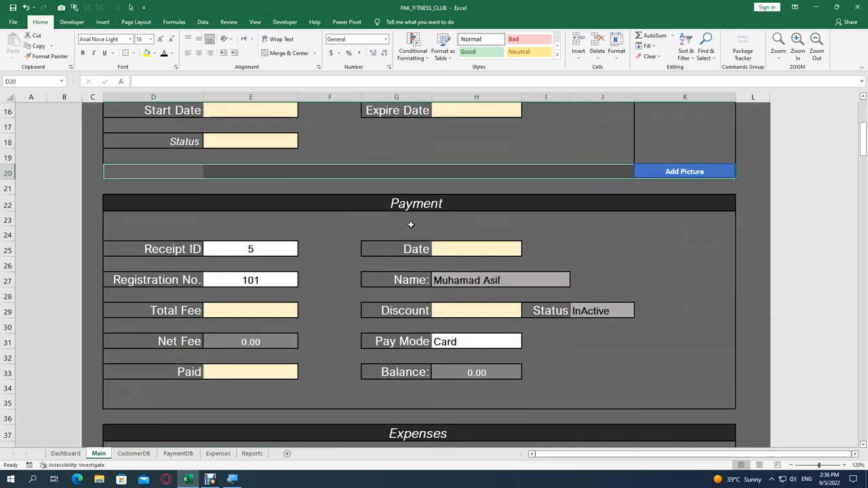
scroll(217, 144, "up", 1)
scroll(253, 147, "down", 5)
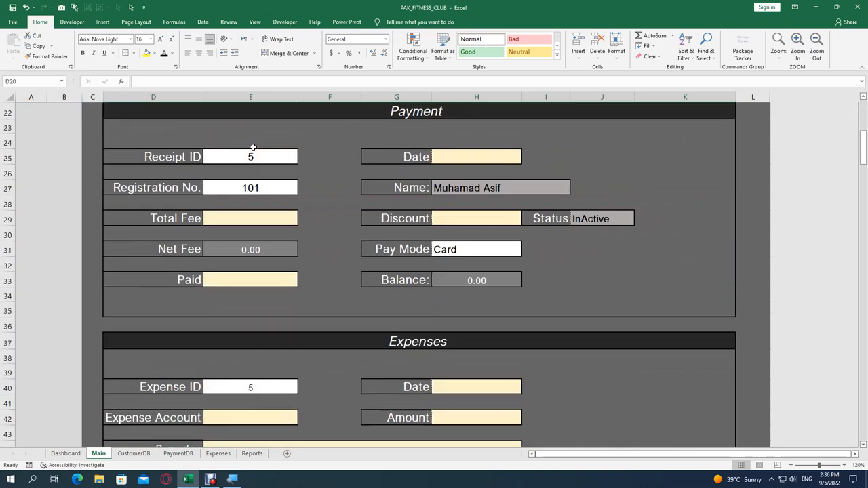
scroll(252, 143, "up", 5)
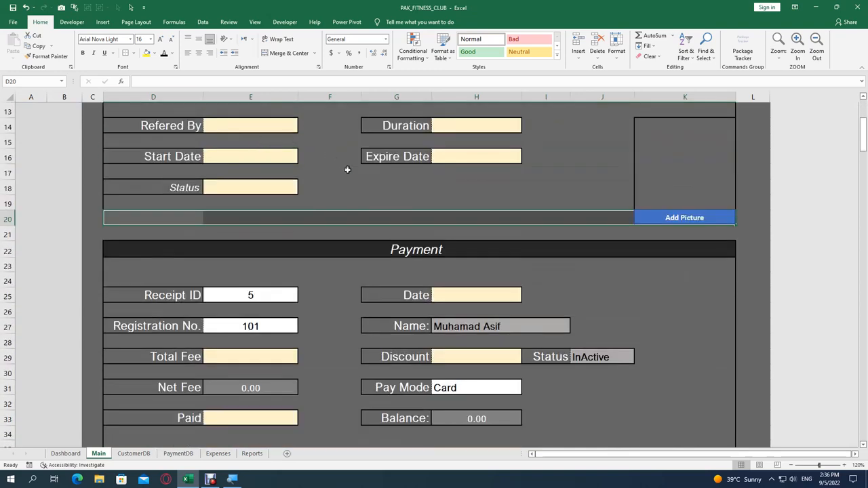
left_click(398, 252)
scroll(389, 237, "up", 4)
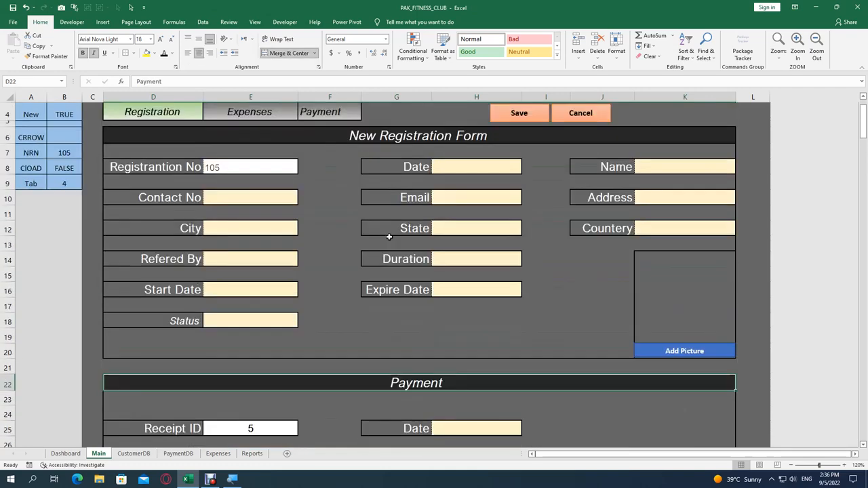
left_click(378, 219)
scroll(381, 222, "down", 5)
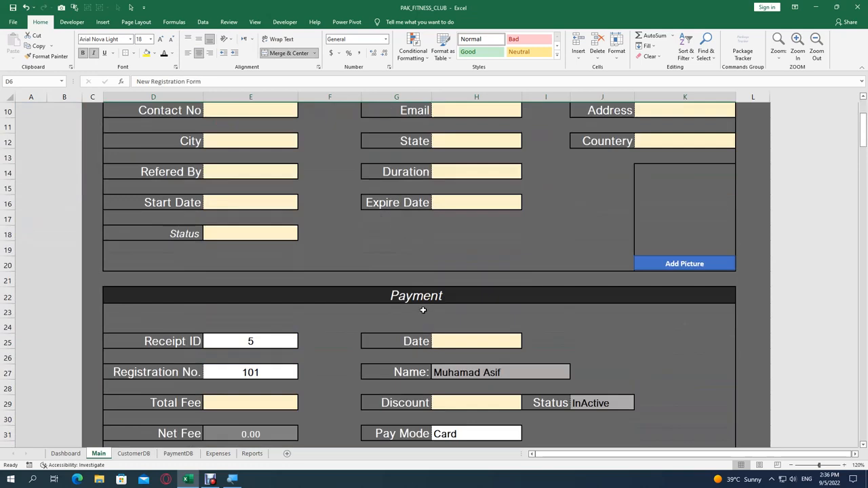
left_click_drag(173, 249, 222, 249)
left_click(173, 278)
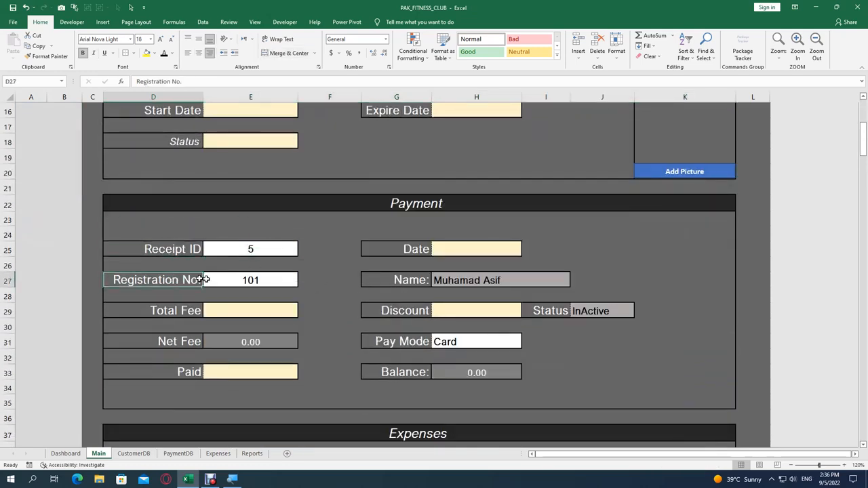
left_click_drag(181, 304, 212, 305)
left_click_drag(151, 341, 285, 341)
left_click(192, 372)
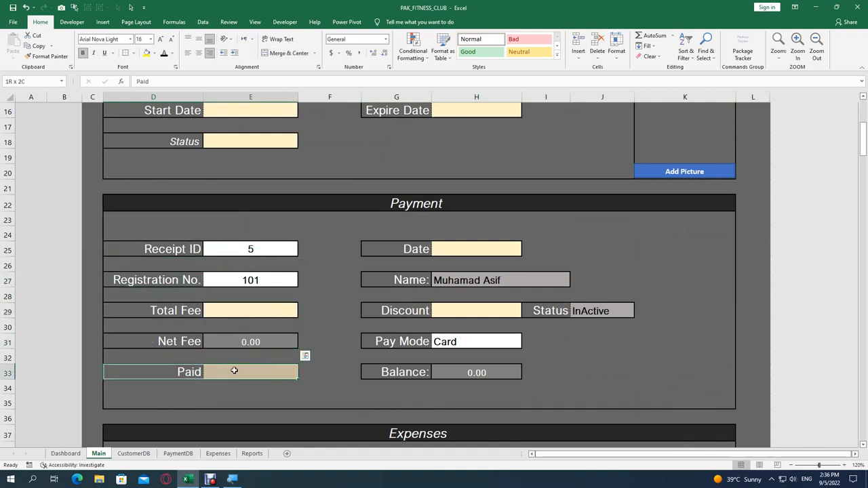
left_click(411, 249)
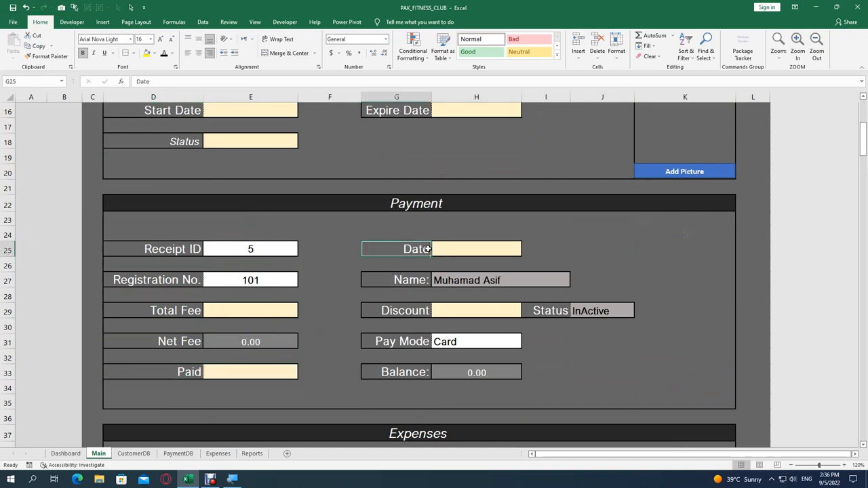
left_click(670, 328)
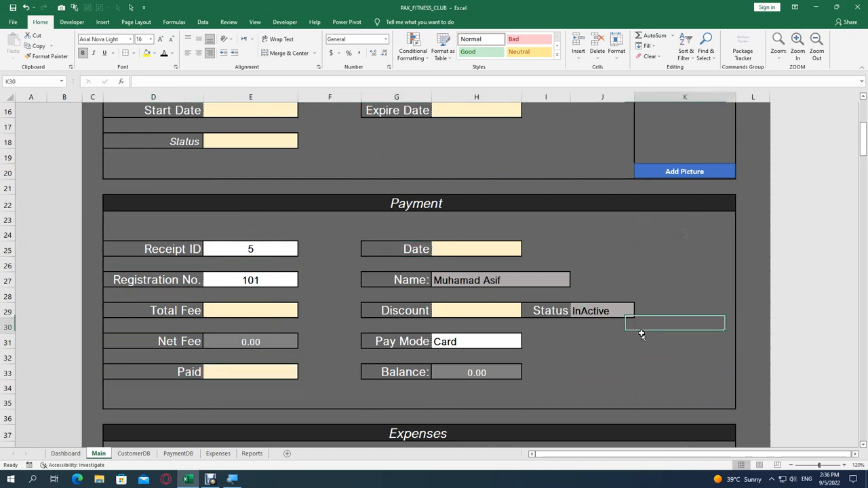
left_click(544, 310)
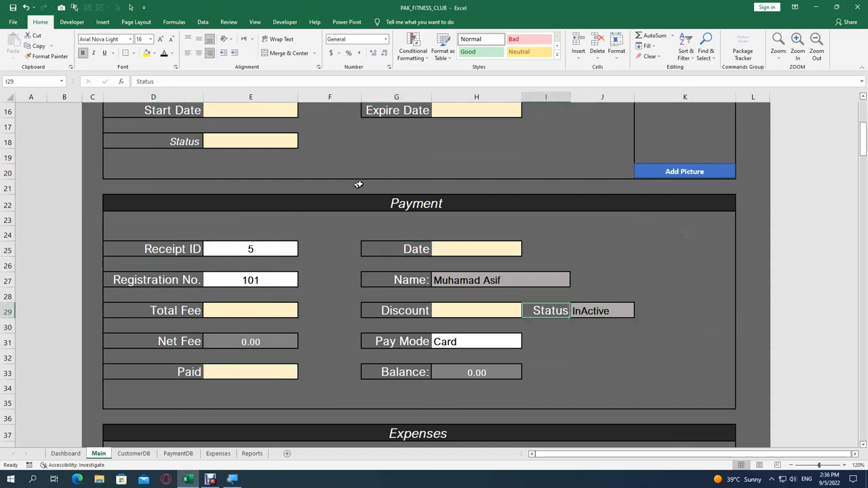
scroll(376, 214, "up", 5)
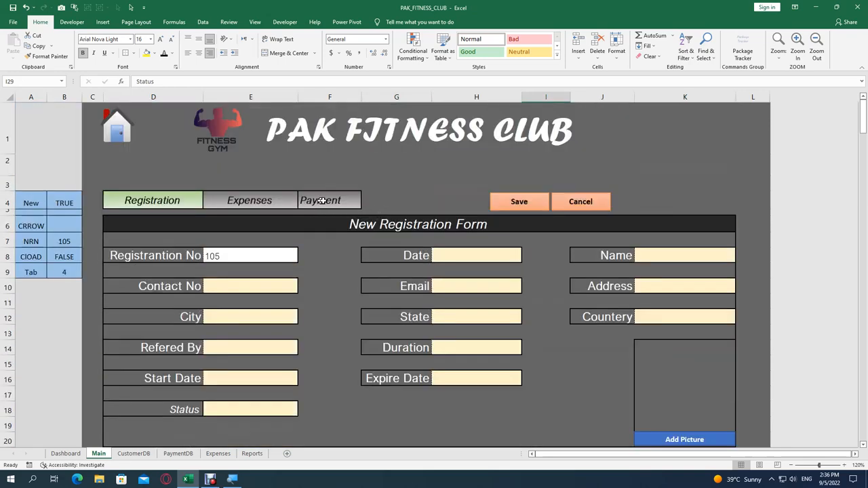
Step: Open the blank Payment form, then scroll down to review the Expenses section and its Date cell H40
left_click(328, 200)
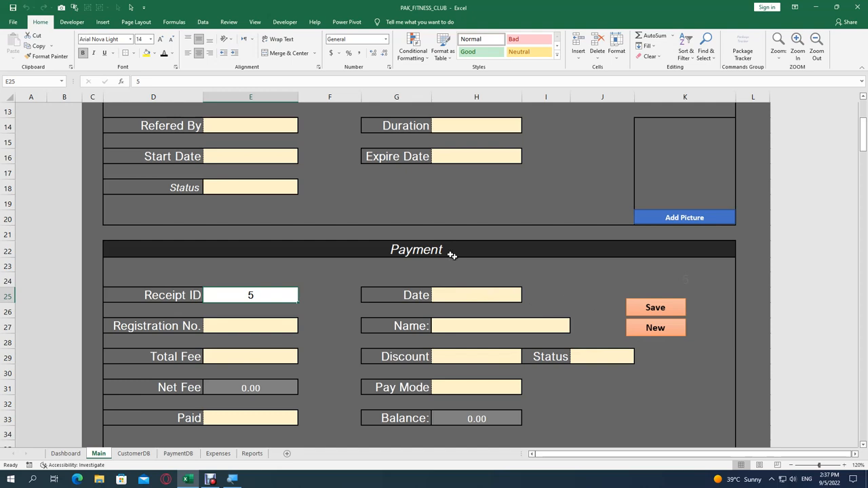
scroll(438, 249, "down", 5)
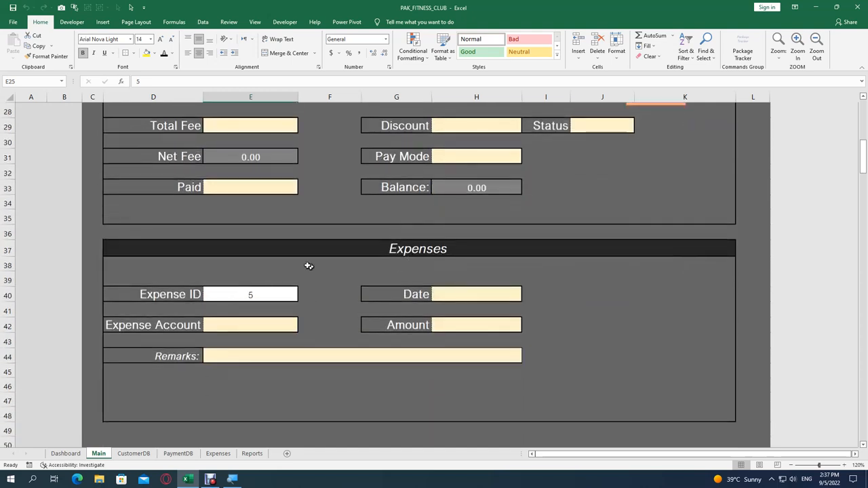
left_click(251, 250)
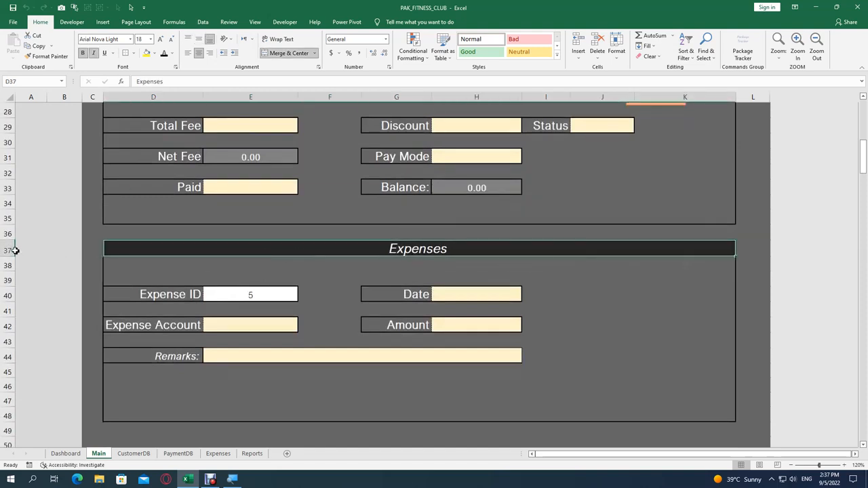
left_click_drag(117, 410, 703, 413)
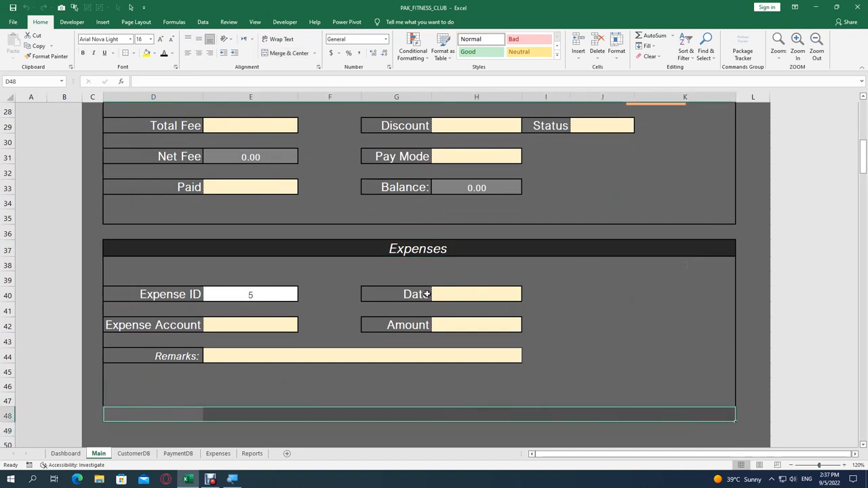
left_click(448, 294)
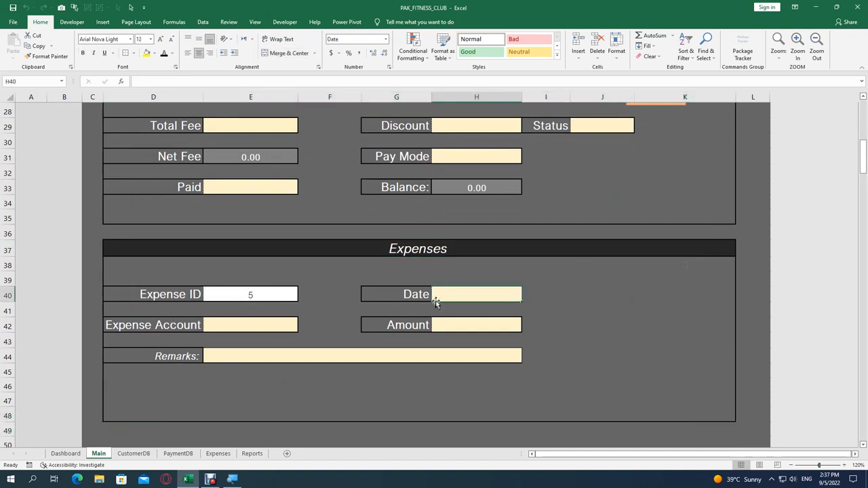
scroll(436, 297, "up", 9)
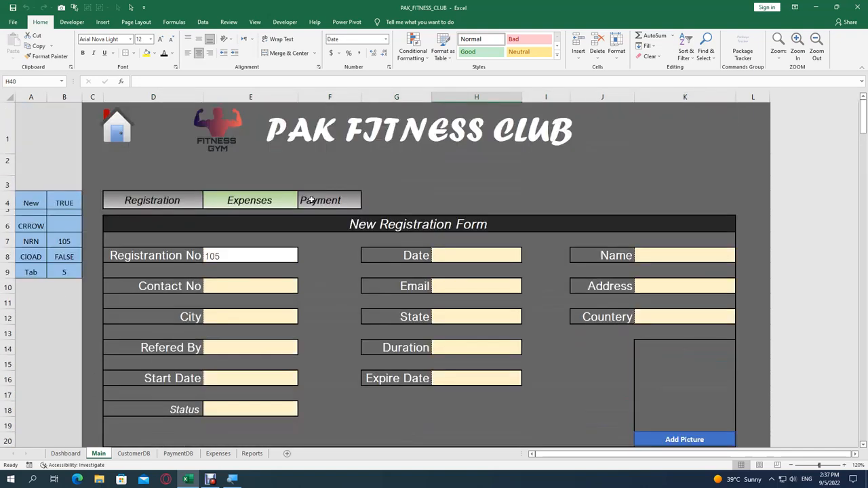
left_click(292, 200)
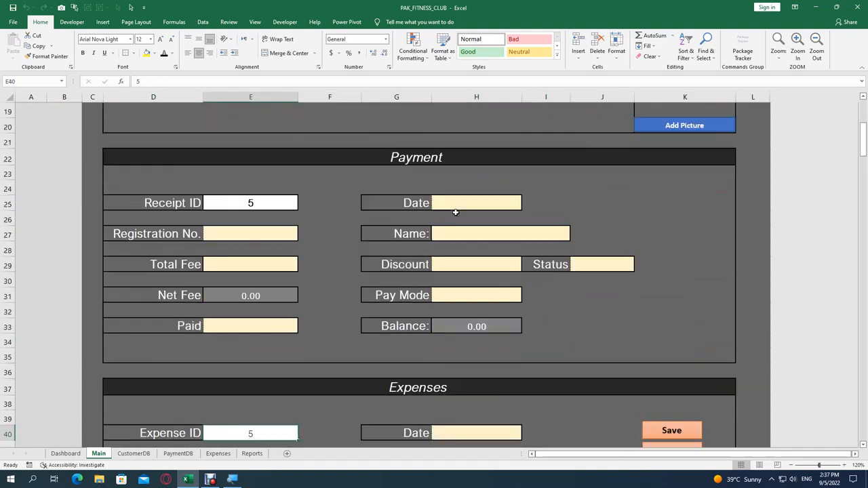
scroll(464, 216, "down", 4)
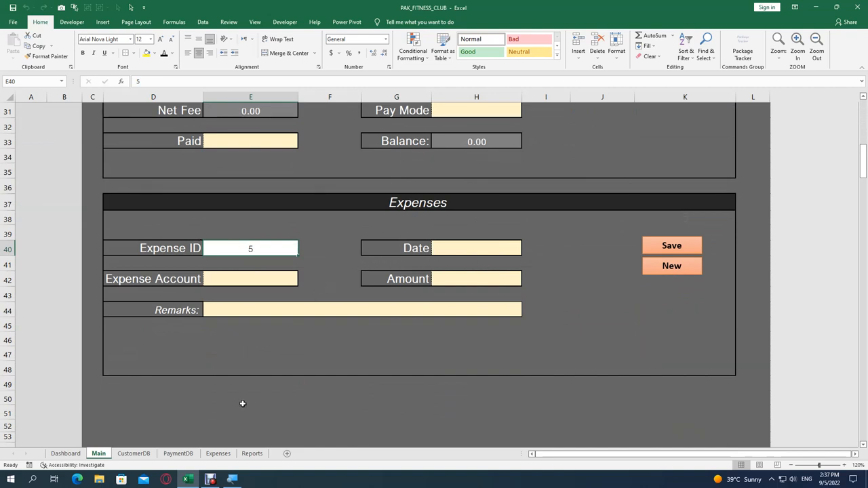
scroll(243, 404, "up", 10)
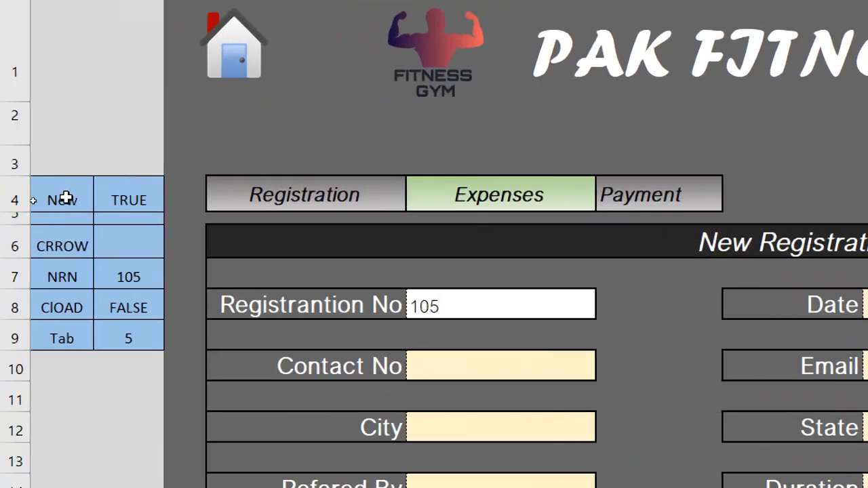
Step: Inspect the New and CRROW helper cells and their values in A4:B6
left_click(32, 201)
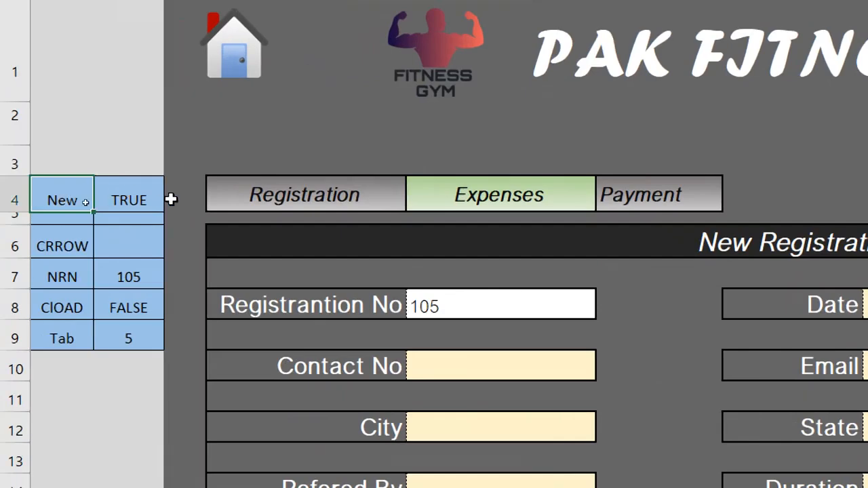
left_click(131, 196)
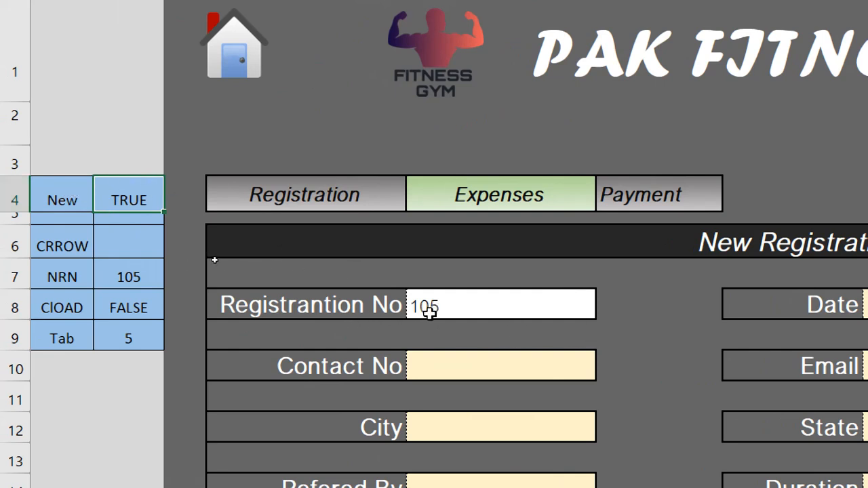
left_click(68, 246)
left_click(150, 247)
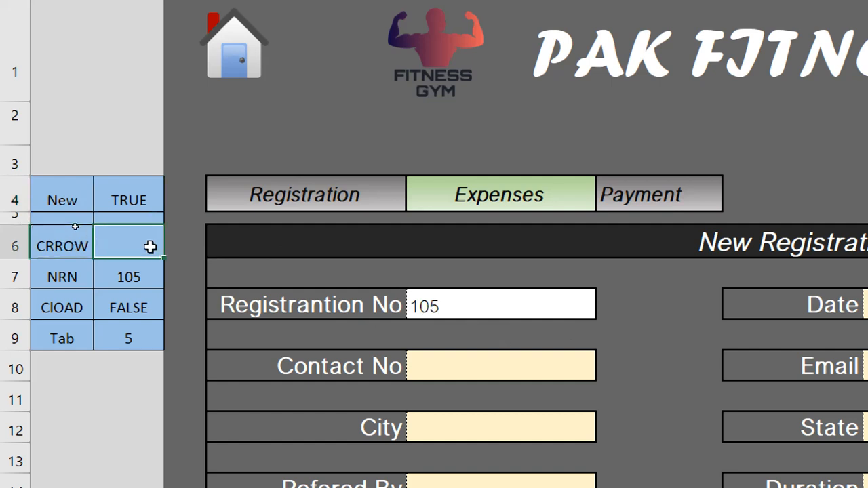
left_click(46, 246)
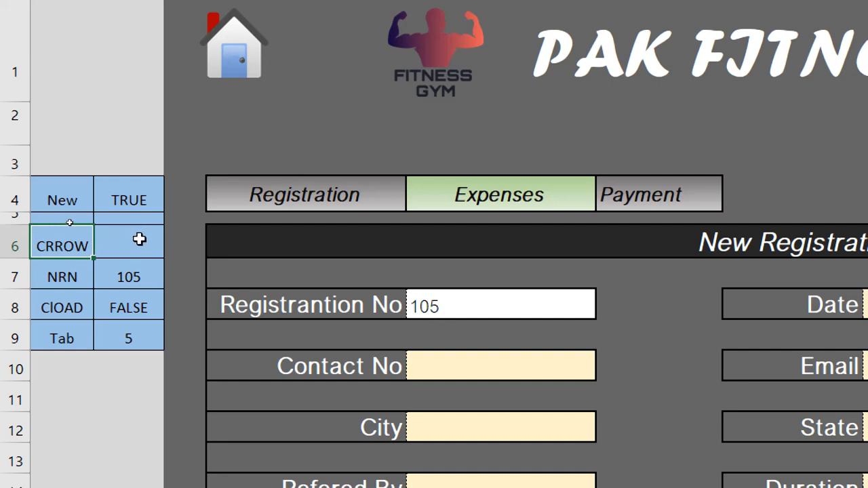
Step: Change the A7 label from NRN to NCN, then view B7's next-number formula
left_click(51, 276)
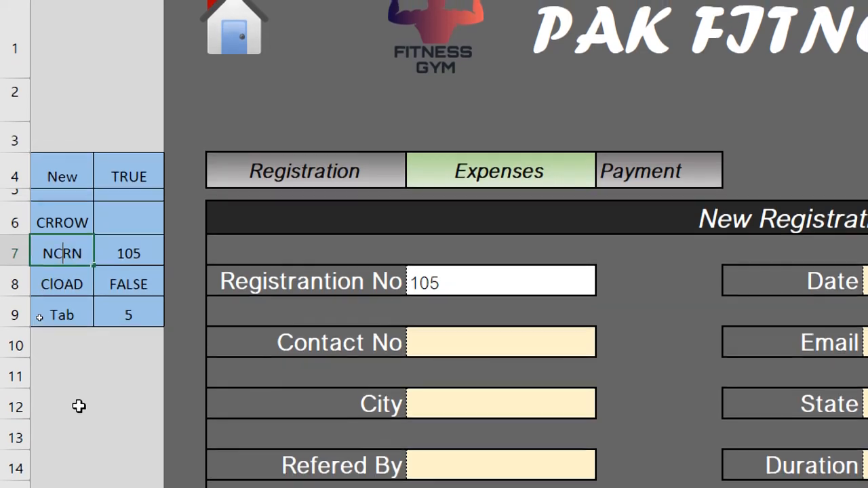
key("Delete")
key("Tab")
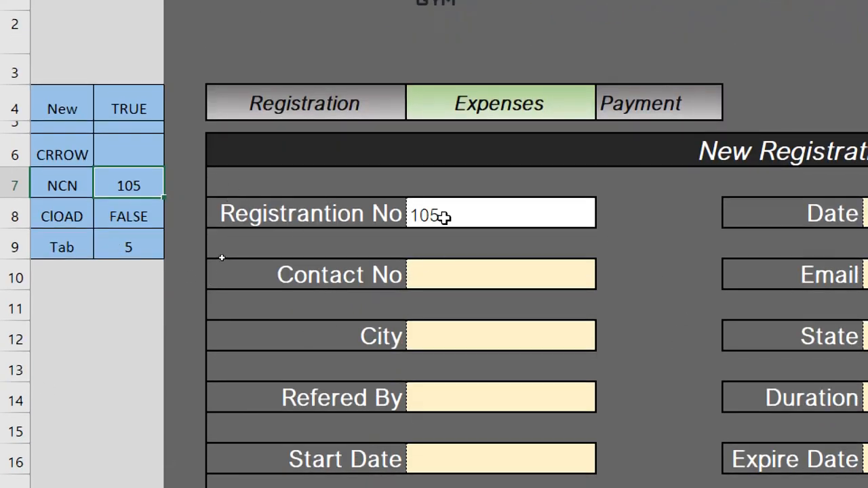
left_click(80, 217)
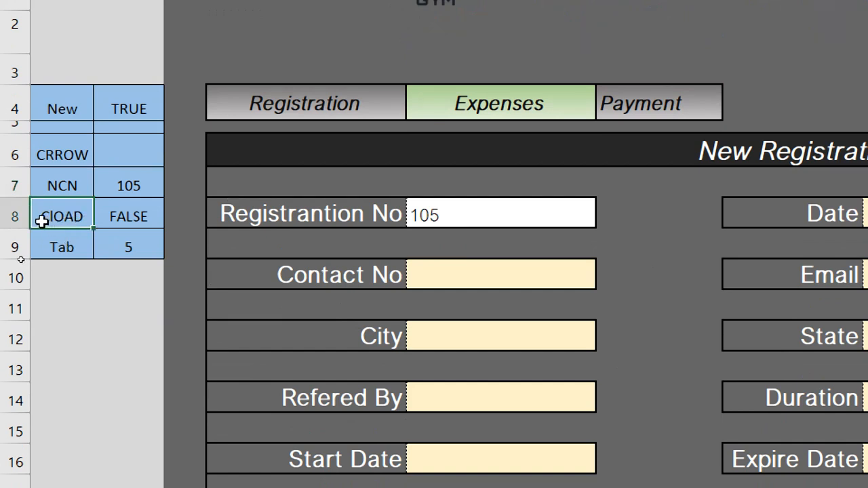
left_click(155, 209)
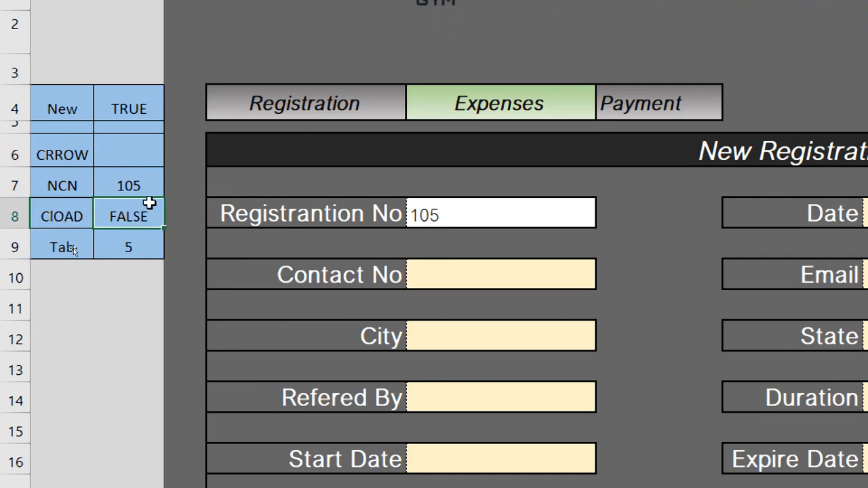
left_click(134, 183)
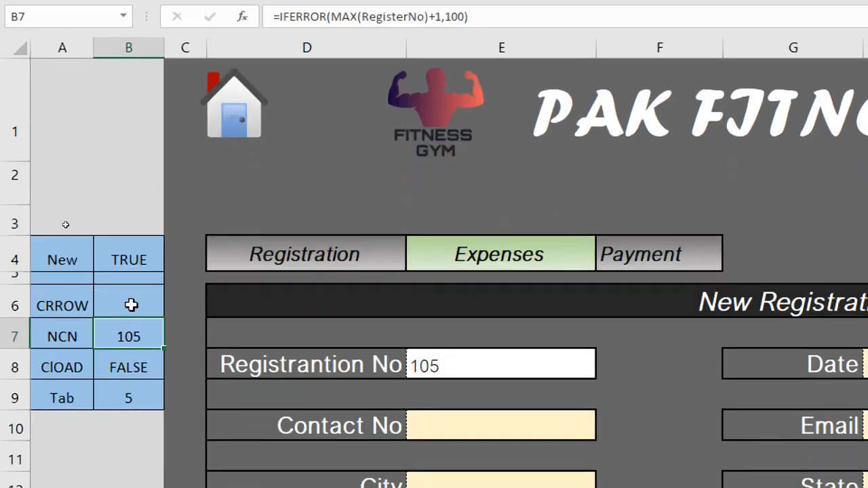
Step: Set B6 to =IFERROR(MATCH(E8,RegisterNo,0)+3,"") and check the registration numbers on CustomerDB
left_click(131, 310)
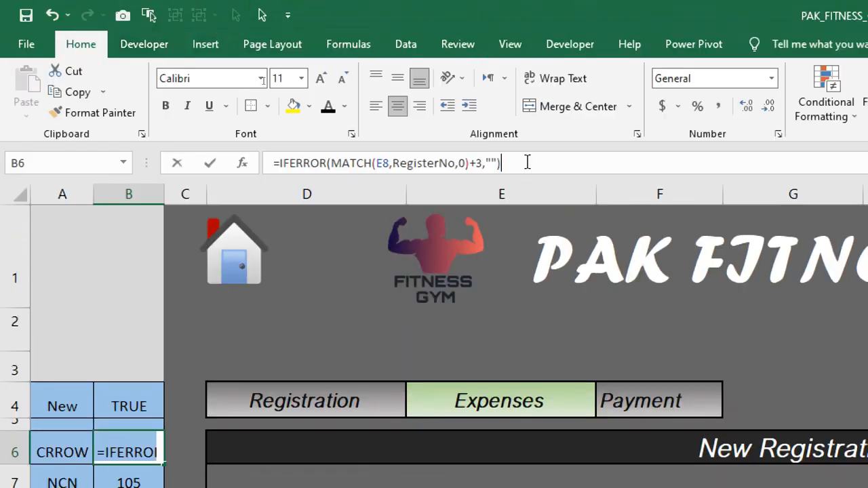
left_click(527, 161)
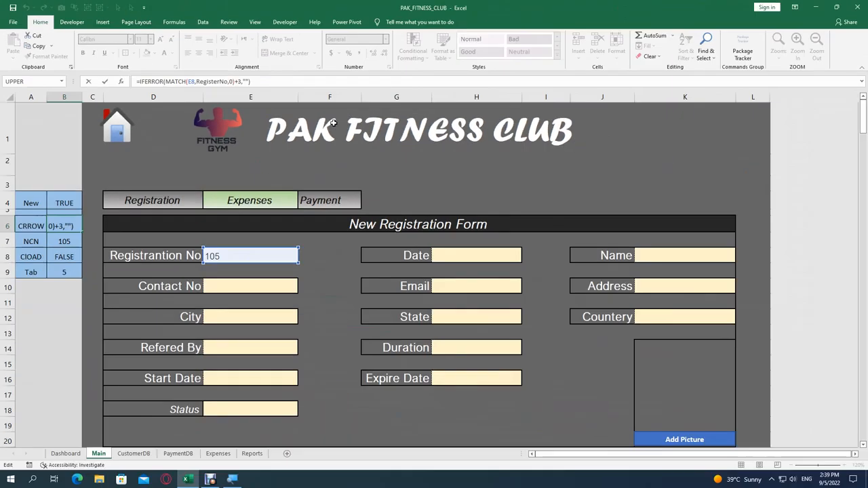
key("Return")
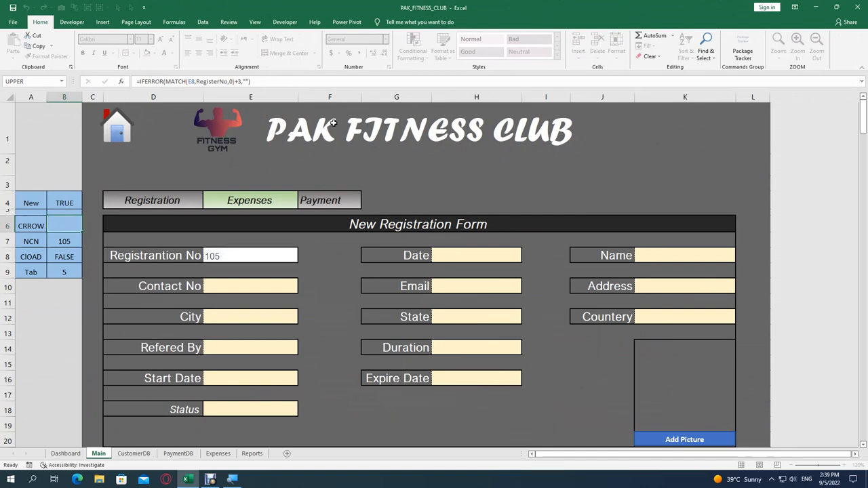
key("ctrl+Page_Down")
key("Down")
key("Down")
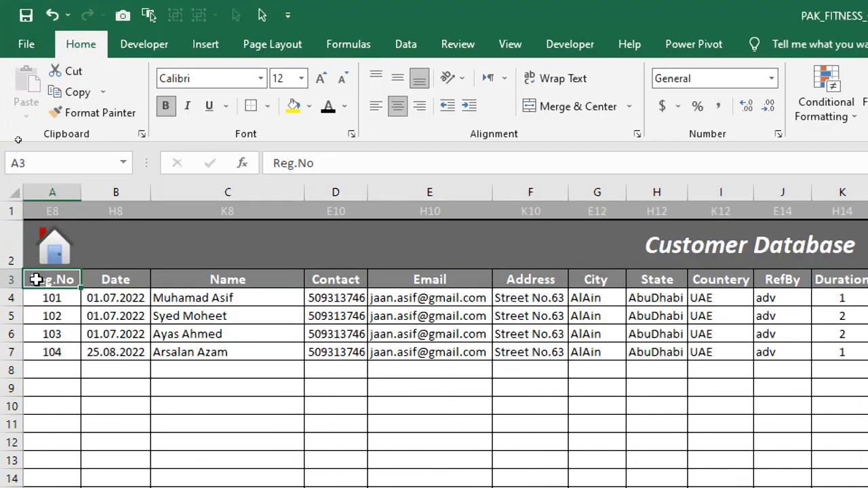
left_click_drag(36, 279, 31, 401)
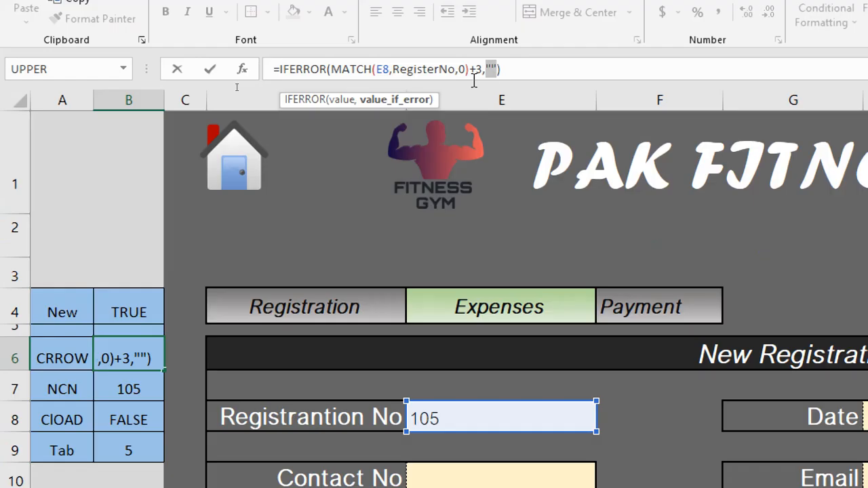
key("Return")
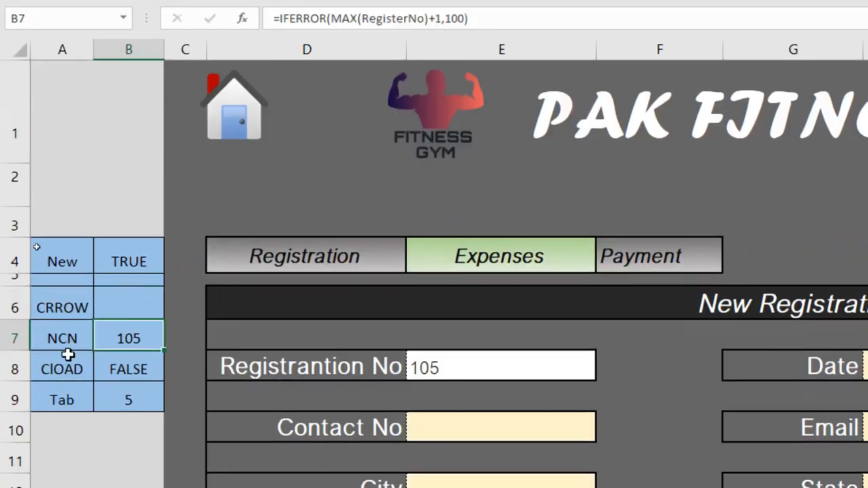
left_click(54, 358)
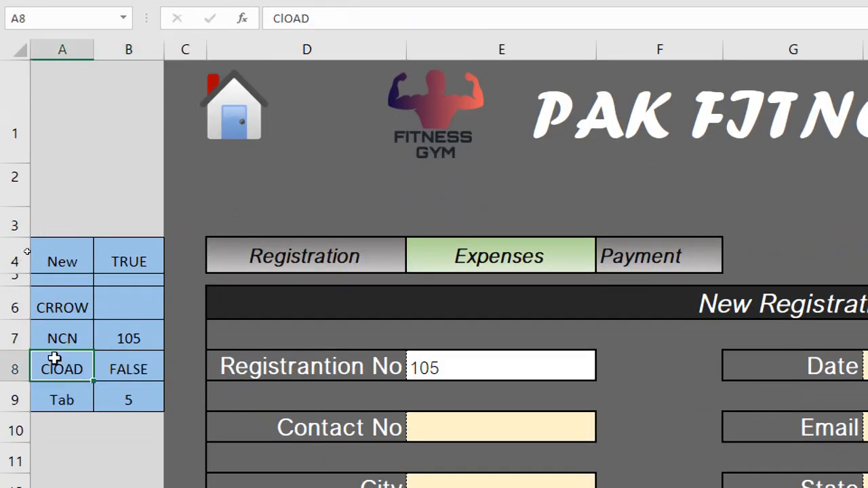
key("Tab")
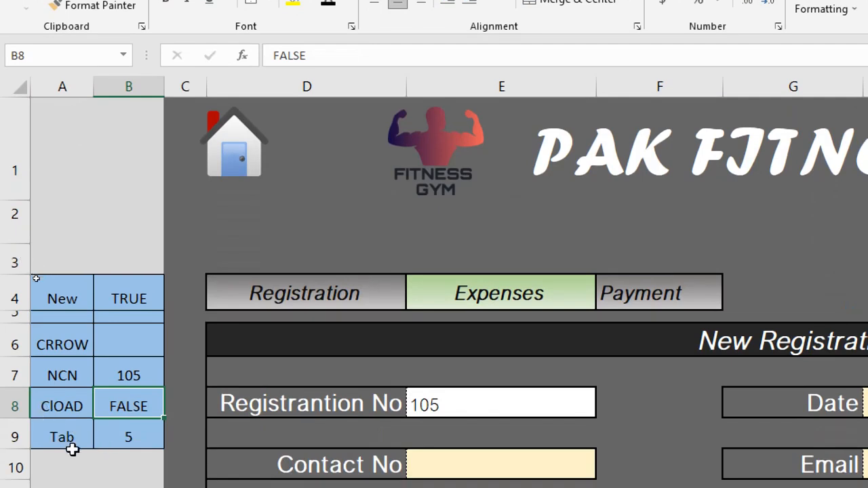
left_click(72, 439)
left_click(124, 431)
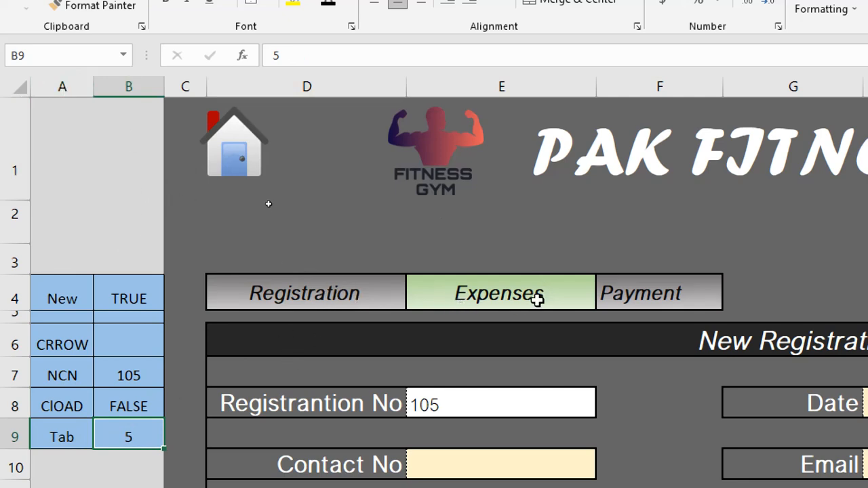
left_click(319, 290)
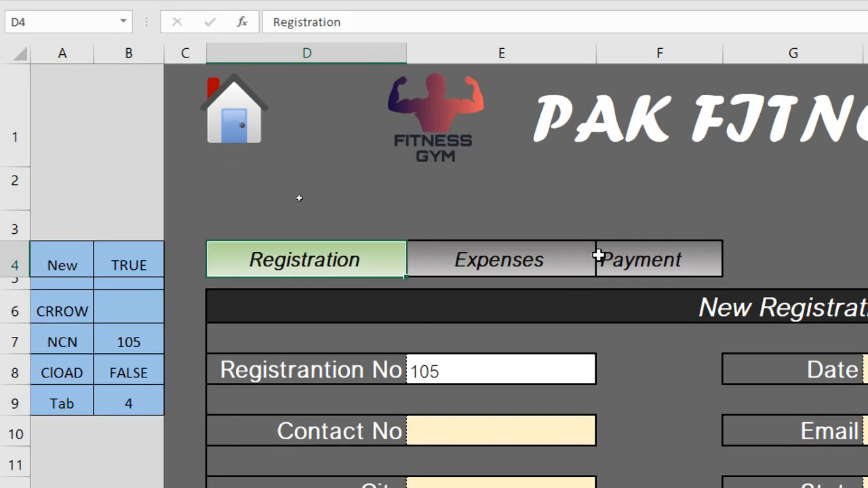
left_click(617, 255)
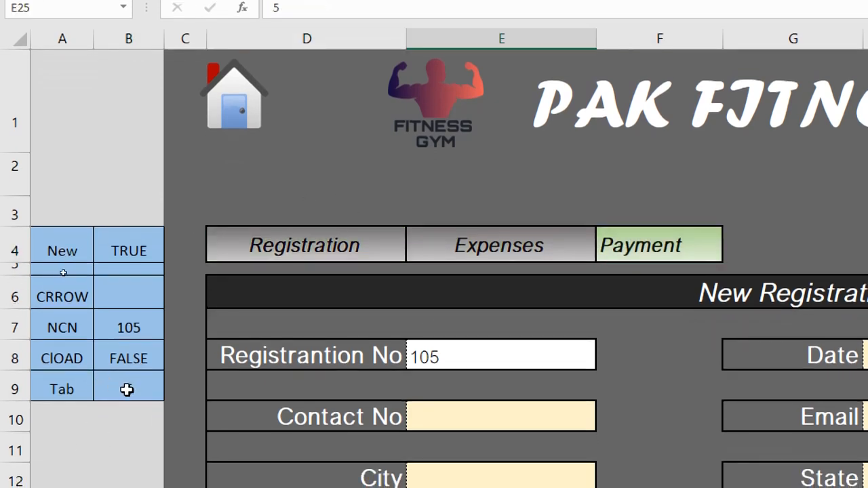
left_click(502, 242)
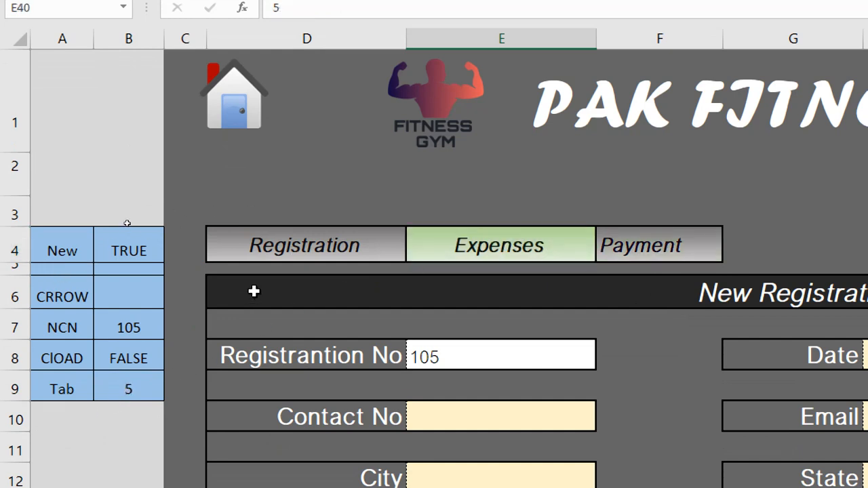
left_click(118, 383)
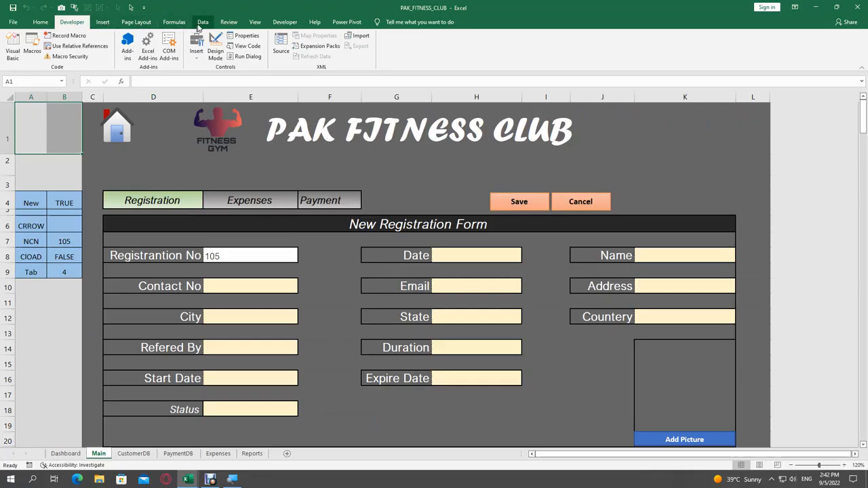
left_click(40, 21)
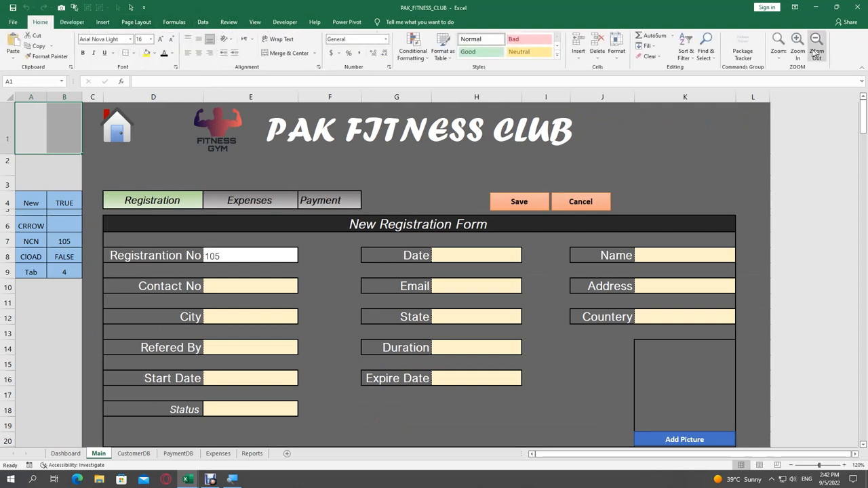
left_click(617, 59)
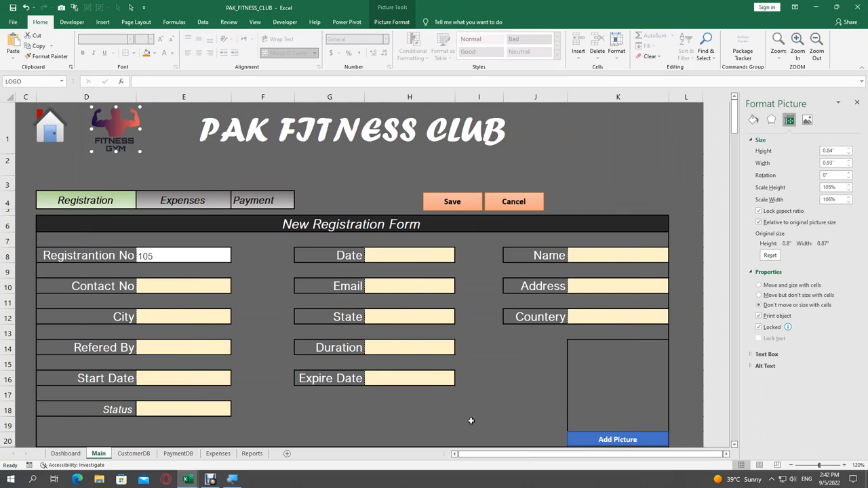
left_click(470, 423)
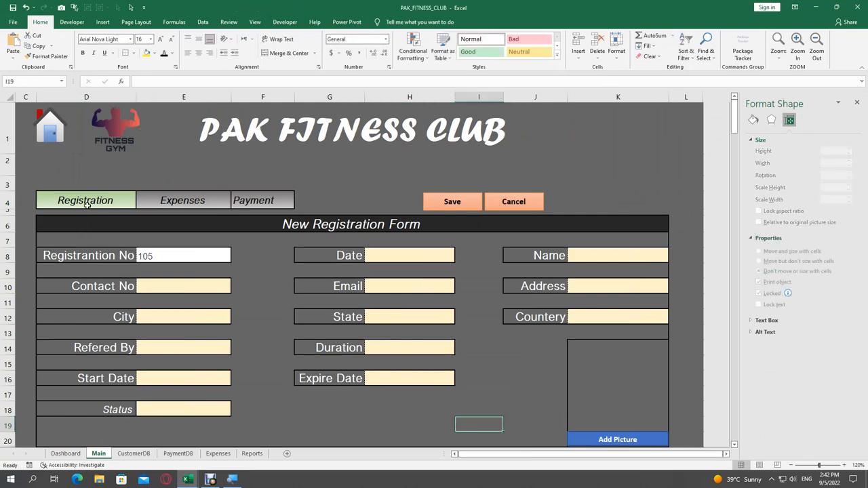
scroll(361, 382, "down", 1)
scroll(361, 382, "up", 1)
left_click(205, 202)
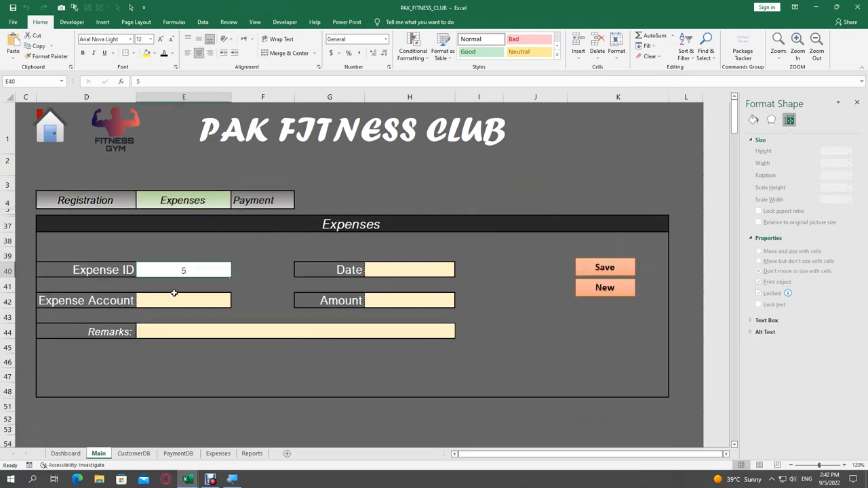
scroll(174, 292, "down", 1)
scroll(174, 292, "up", 1)
scroll(174, 292, "up", 1)
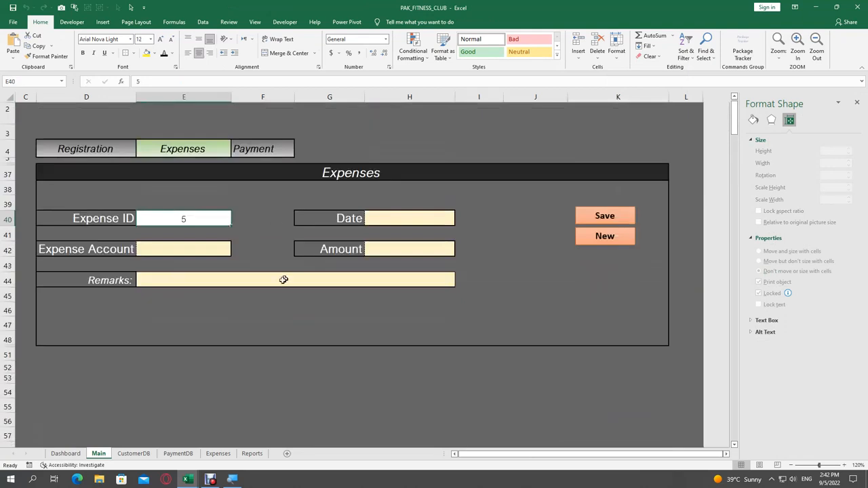
left_click(261, 150)
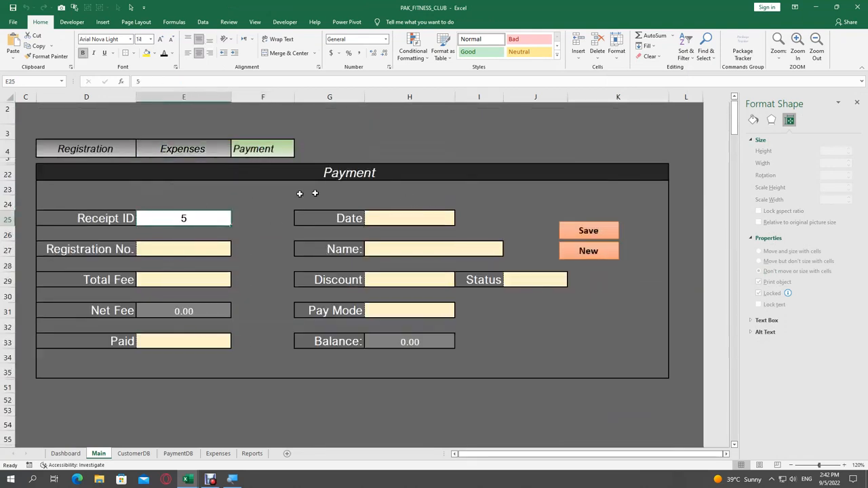
scroll(133, 247, "up", 1)
scroll(133, 247, "up", 2)
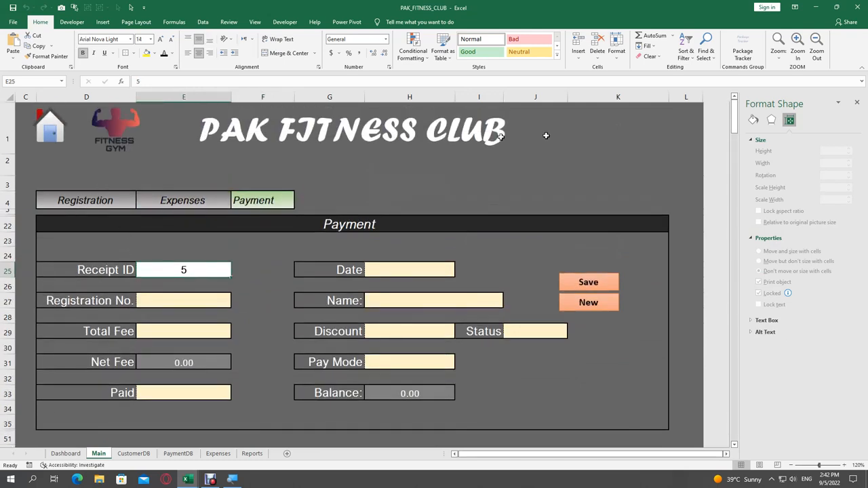
left_click(856, 102)
scroll(393, 234, "down", 2)
scroll(393, 234, "up", 2)
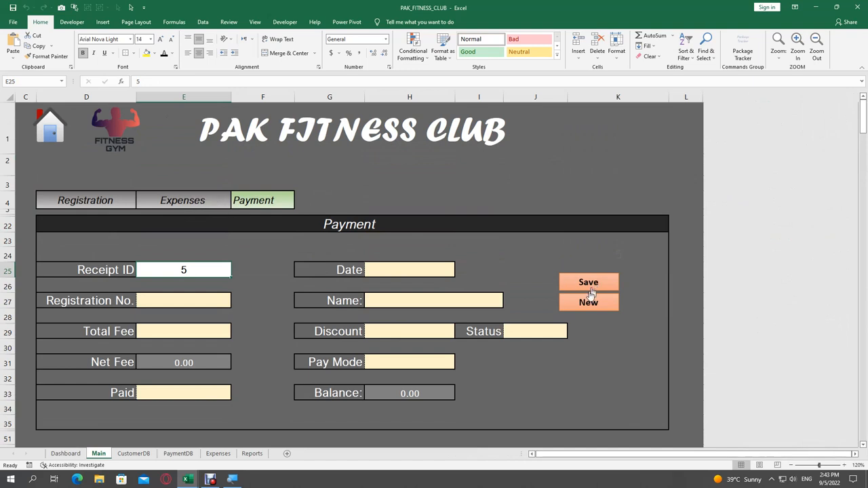
left_click(206, 202)
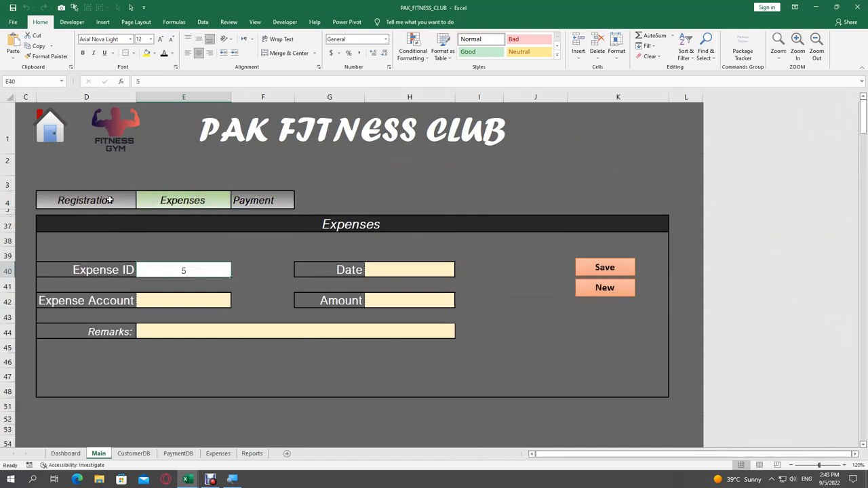
left_click(109, 200)
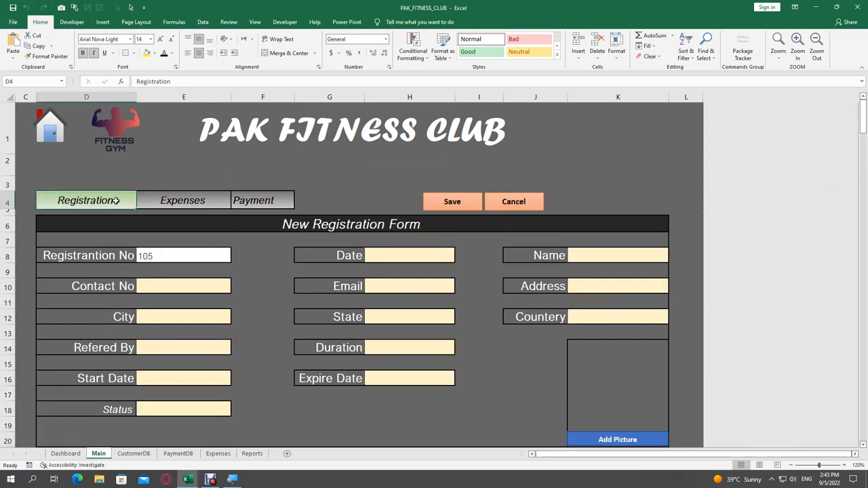
Step: Review the =$B$9=COLUMN() tab-highlight rule in Conditional Formatting and close it without changes
left_click(411, 53)
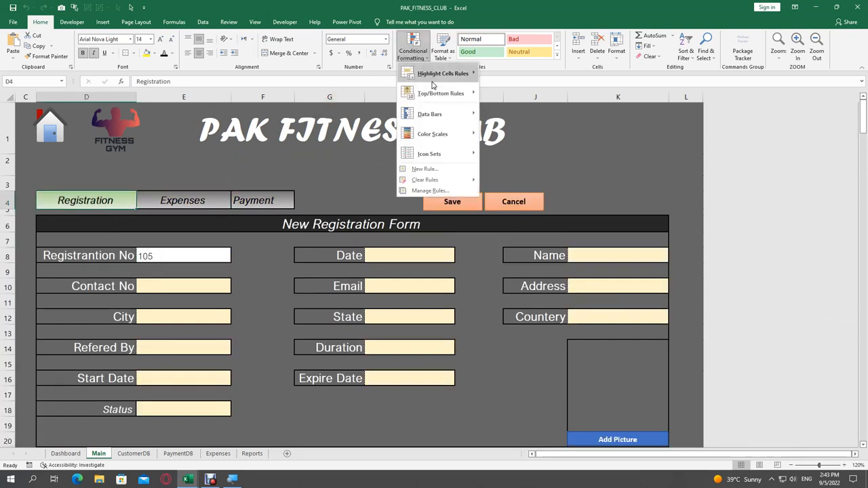
left_click(427, 191)
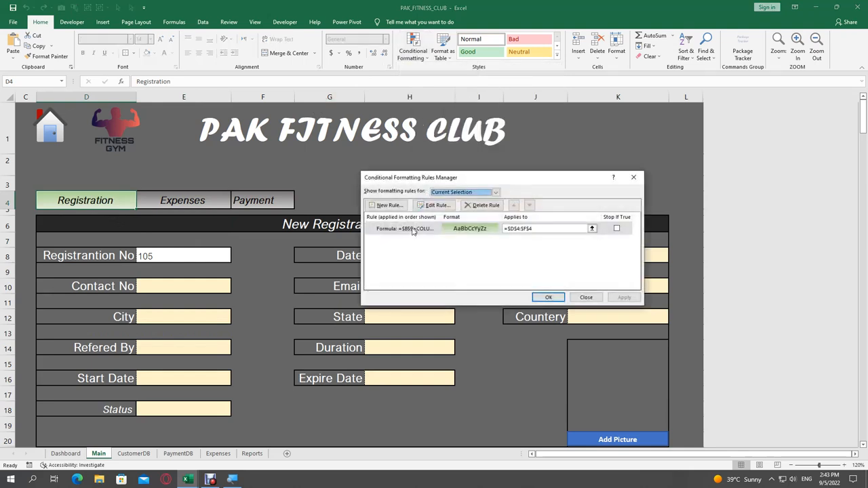
left_click(400, 229)
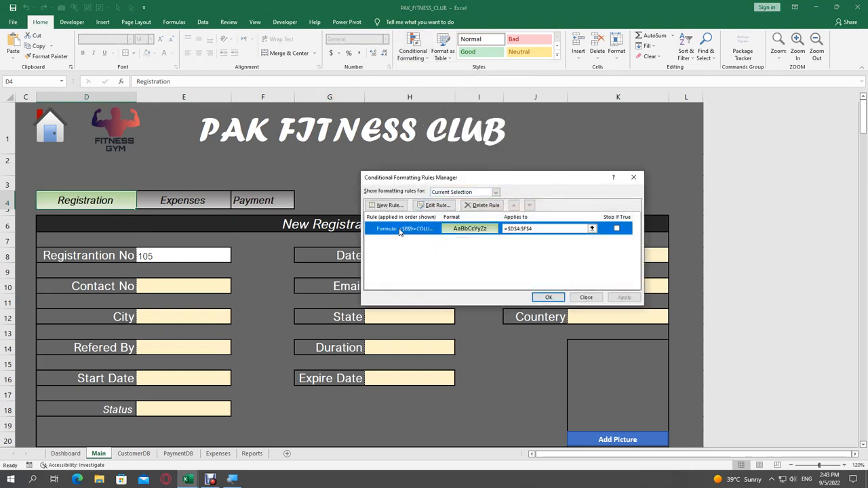
left_click(435, 205)
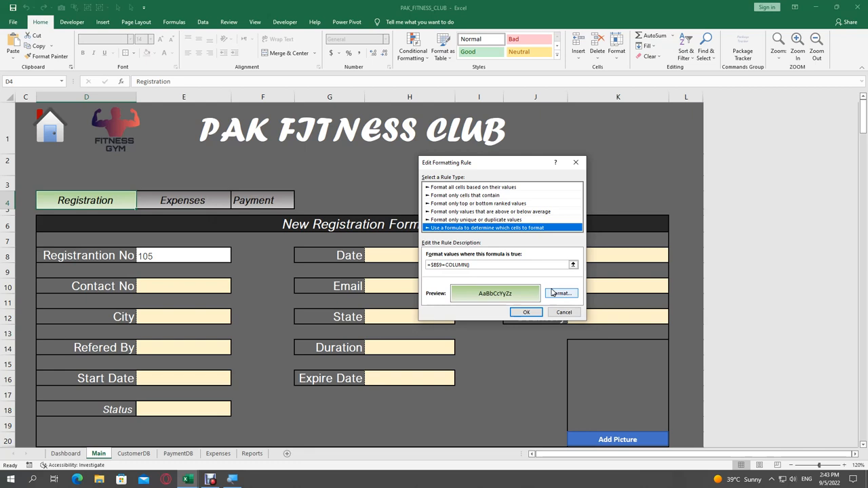
left_click(560, 313)
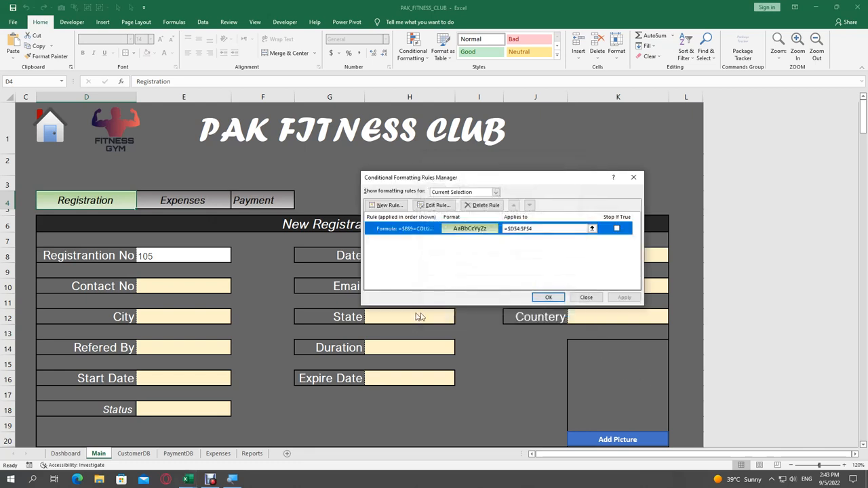
left_click(586, 297)
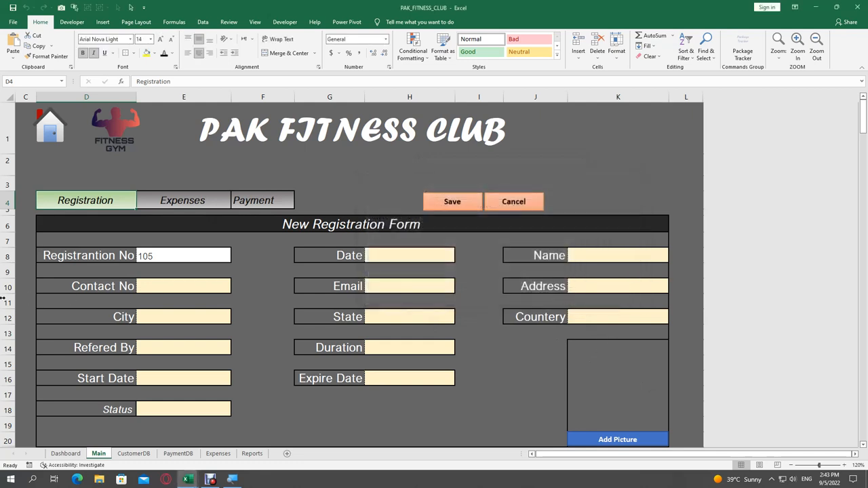
Step: Cycle through the Expenses and Payment tabs back to Registration and enter date 01.09.2022
left_click(182, 200)
left_click(255, 200)
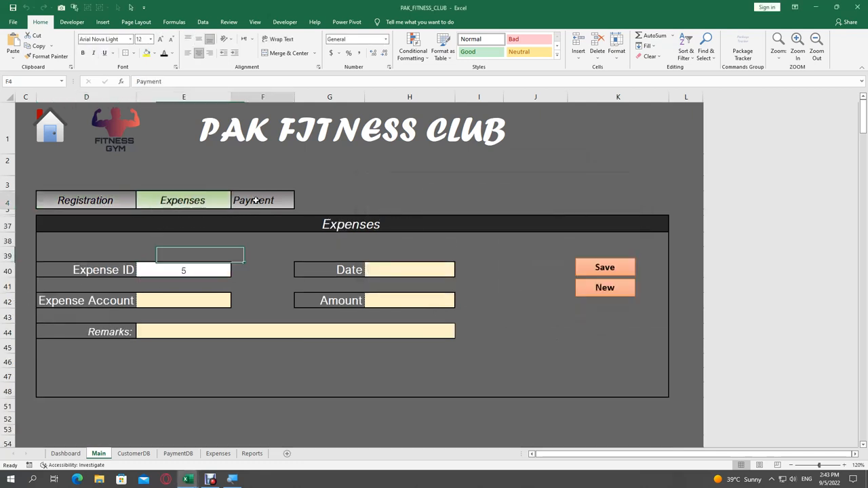
left_click(62, 201)
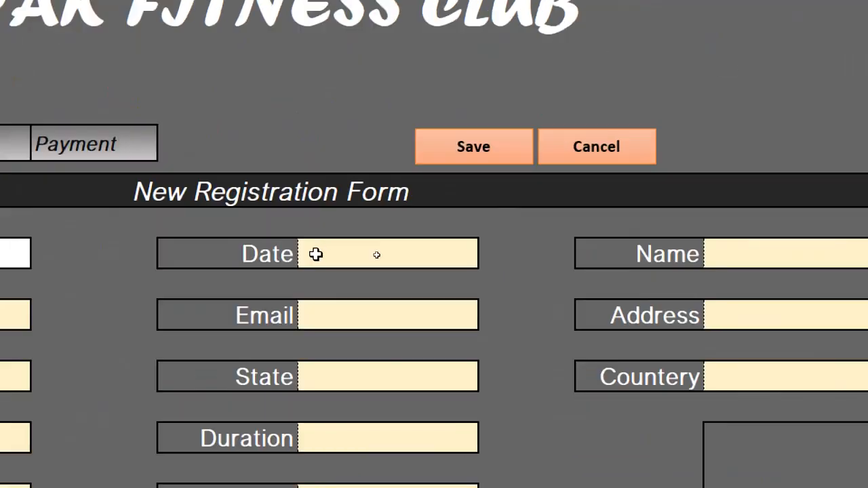
left_click(372, 255)
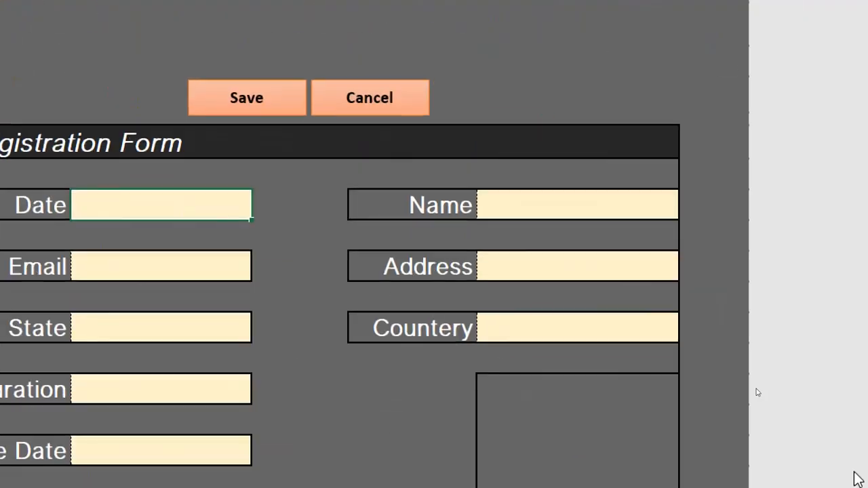
type("01.09.2022")
key("Return")
key("Up")
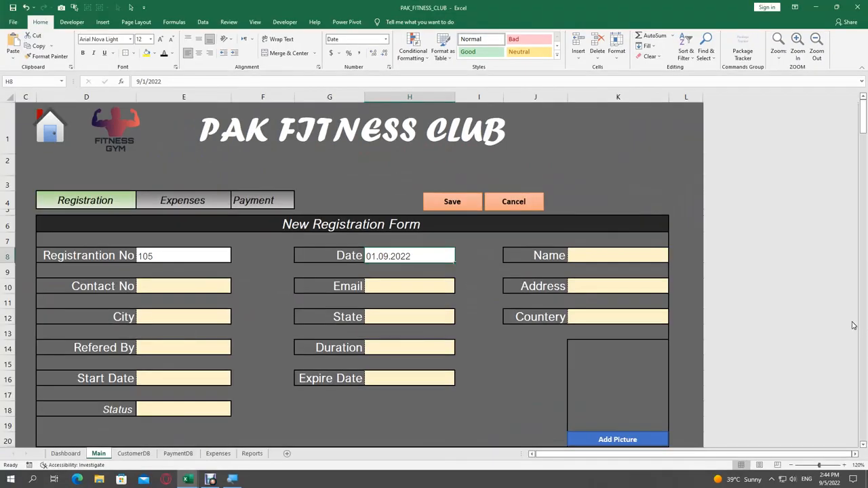
Step: Fill in the member's name, contact number and e-mail address
left_click(585, 256)
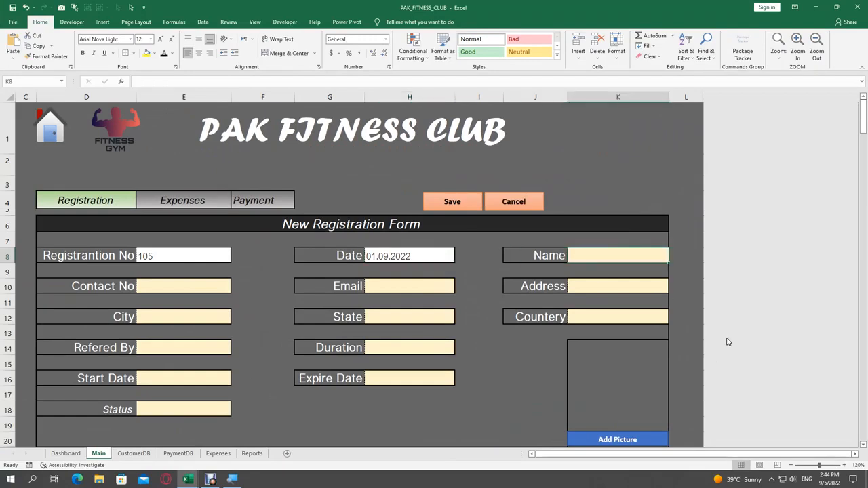
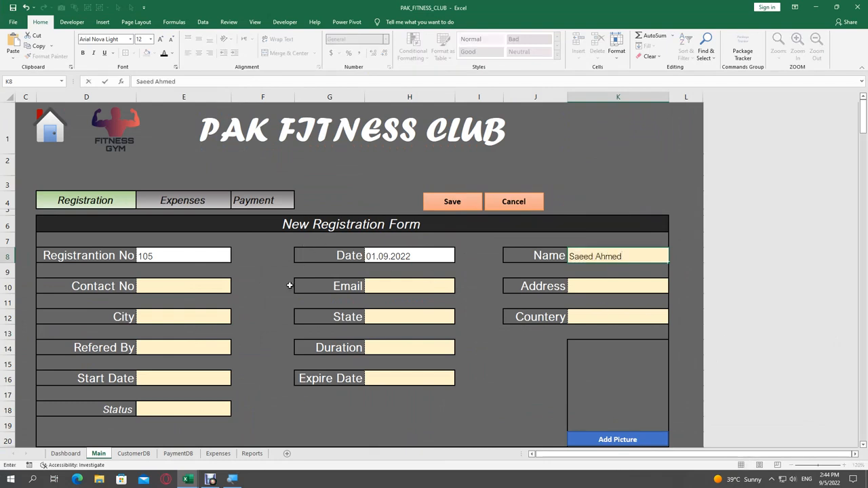
left_click(181, 285)
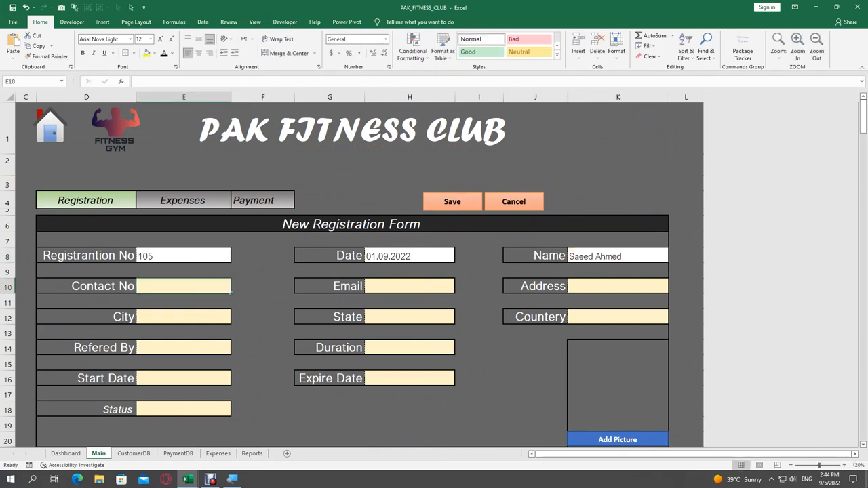
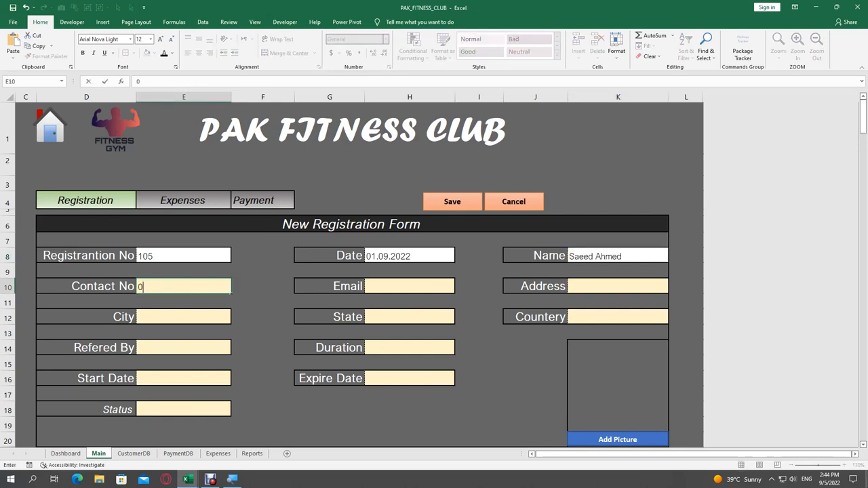
key("Tab")
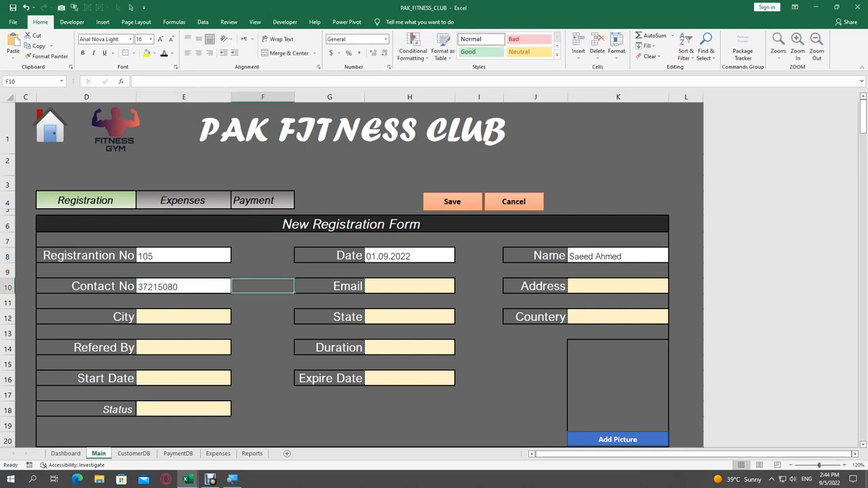
key("Tab")
key("Tab")
type("saeed")
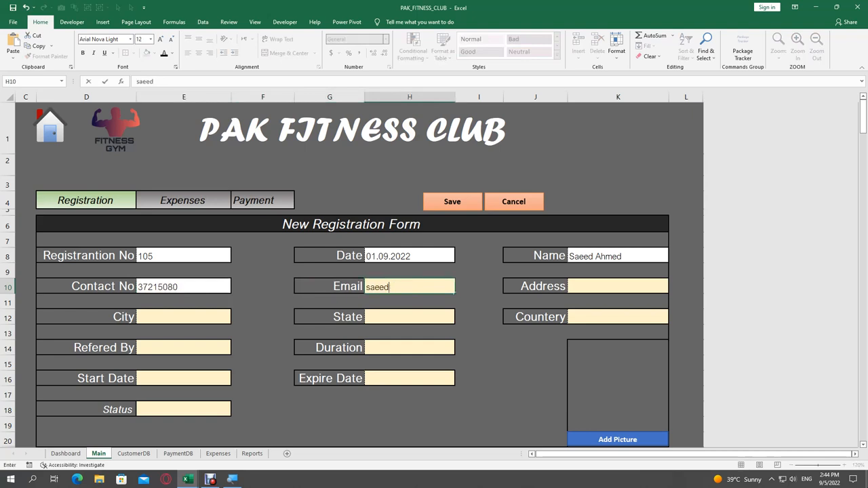
type("@ggggggg")
key("Tab")
Step: Enter the street address, city ALAIN, state ABUDHABI and country SEYRIAN
type("STREET")
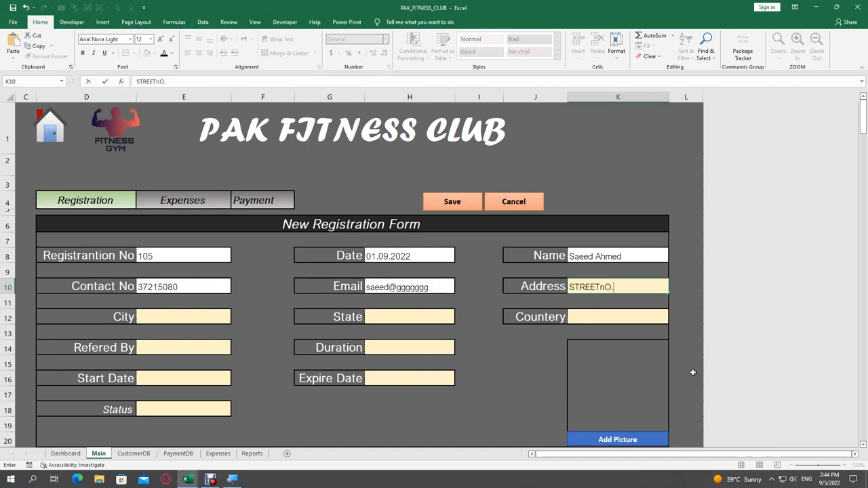
key("BackSpace")
key("BackSpace")
key("BackSpace")
key("Tab")
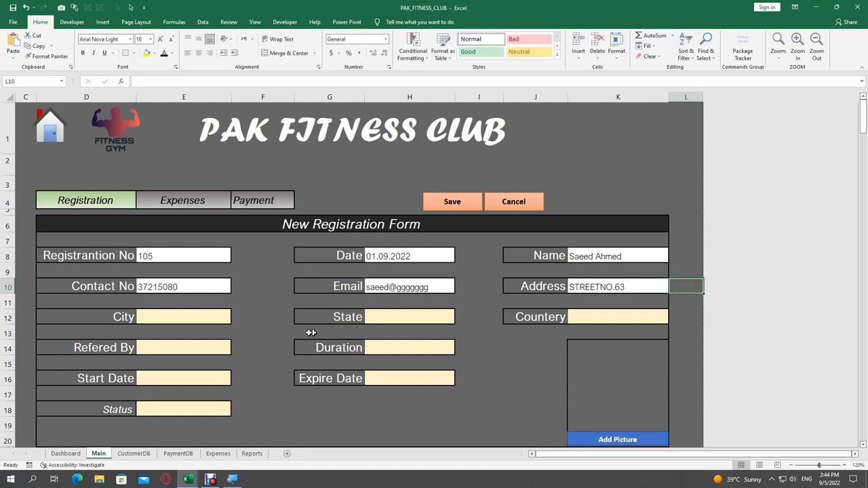
left_click(228, 320)
type("ALAIN")
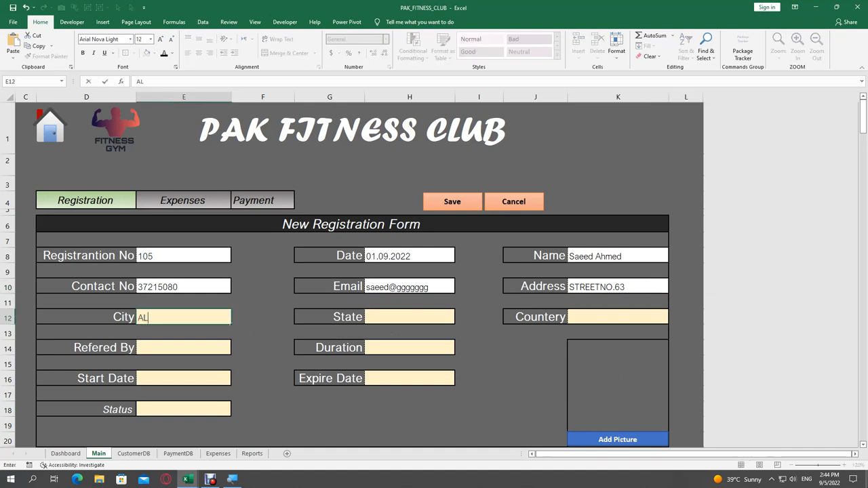
key("Tab")
key("Tab")
key("Tab")
type("ABUDHABI")
key("Tab")
key("Tab")
key("Tab")
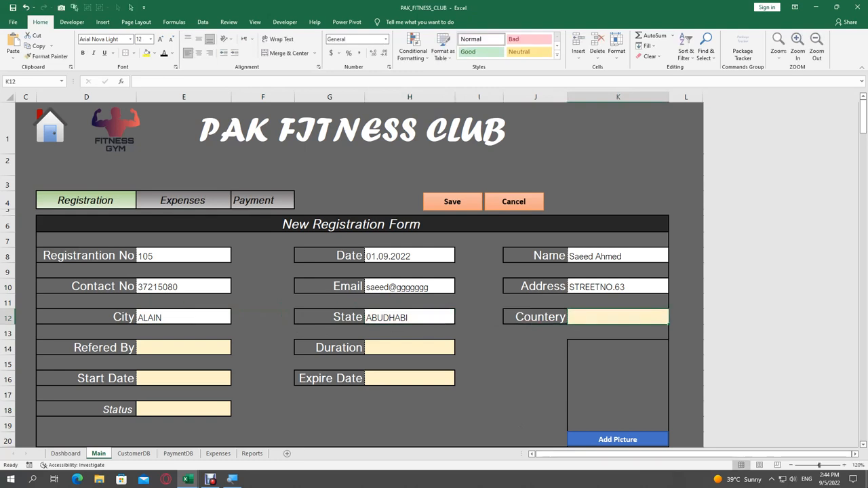
type("SEYRIAN")
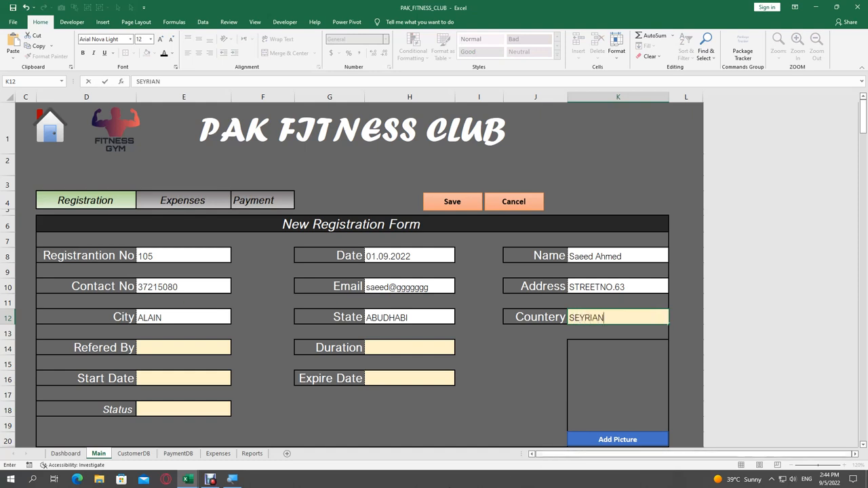
Step: Confirm the country, then enter the referrer's name and a duration of 2
left_click(139, 345)
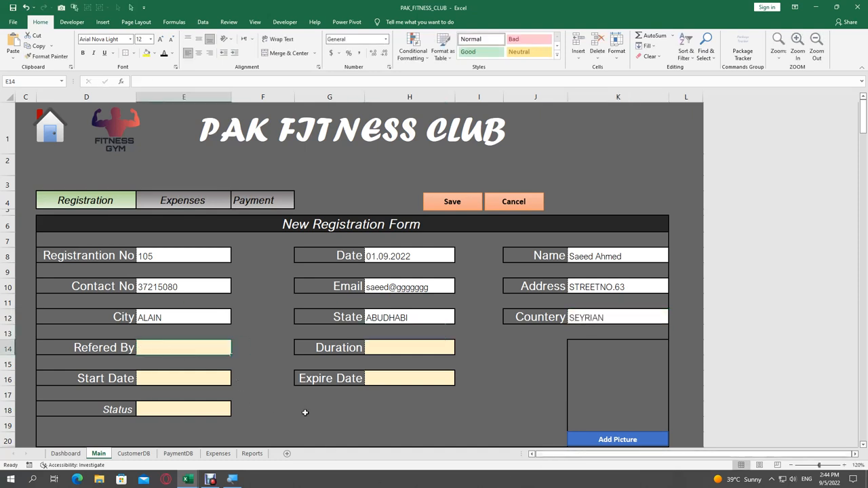
type("M.ASIF")
key("Tab")
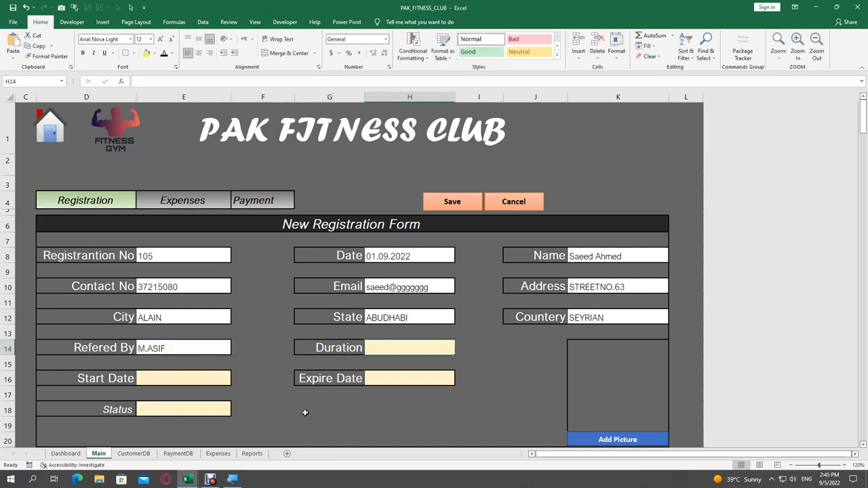
type("2")
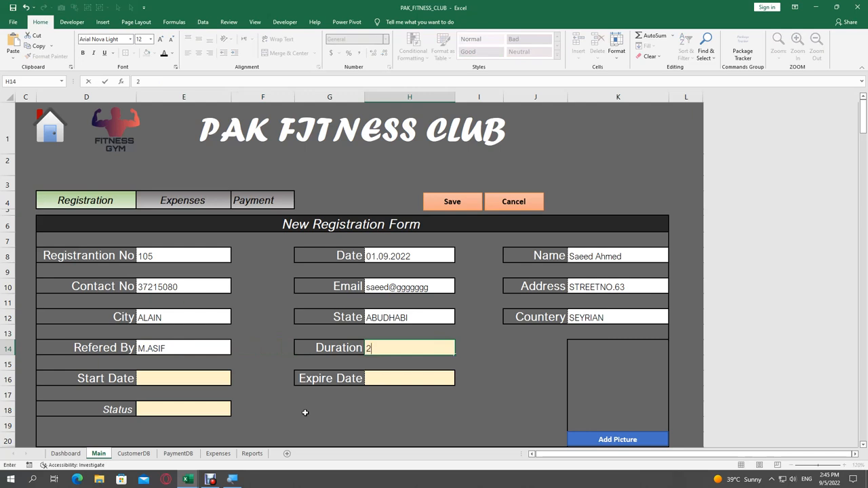
key("Return")
Step: Set the start date to 01.09.2022 and the expire date to 30.11.2022
left_click(169, 381)
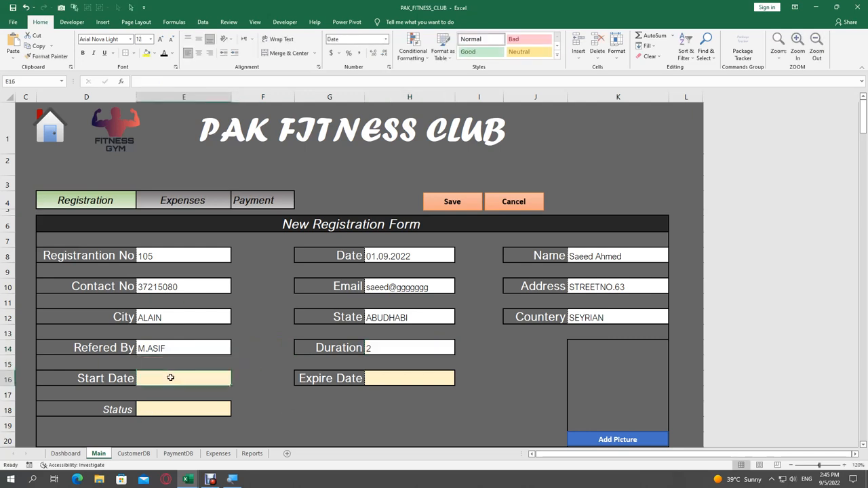
type("9/1")
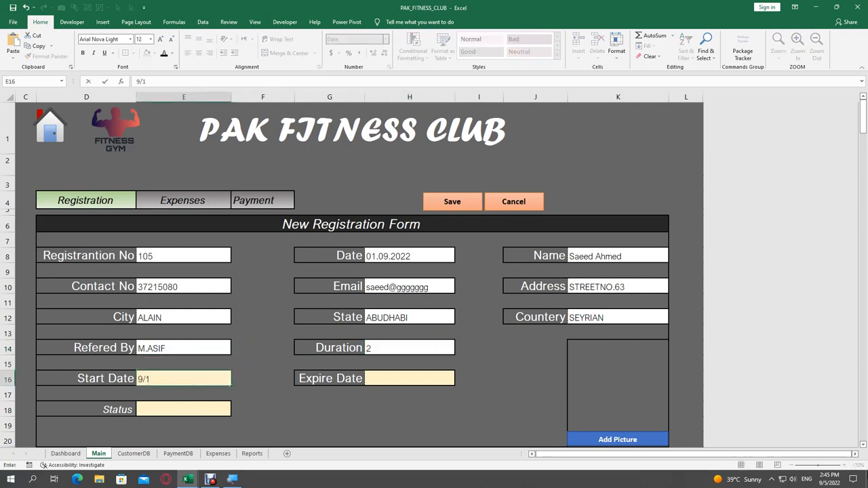
key("Return")
key("Up")
key("Right")
key("Right")
key("Right")
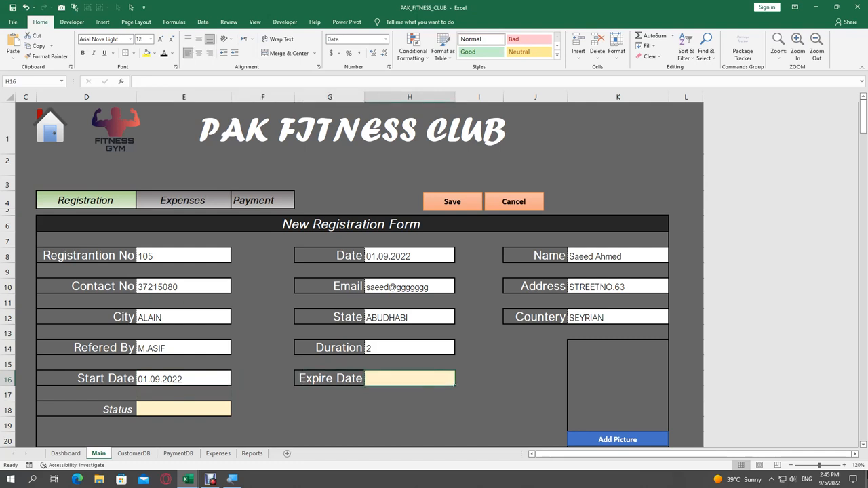
type("11")
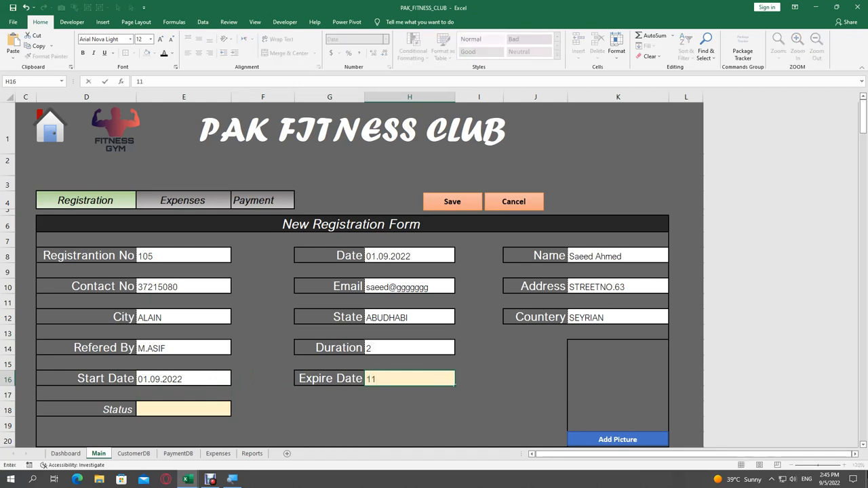
type("/30")
key("Return")
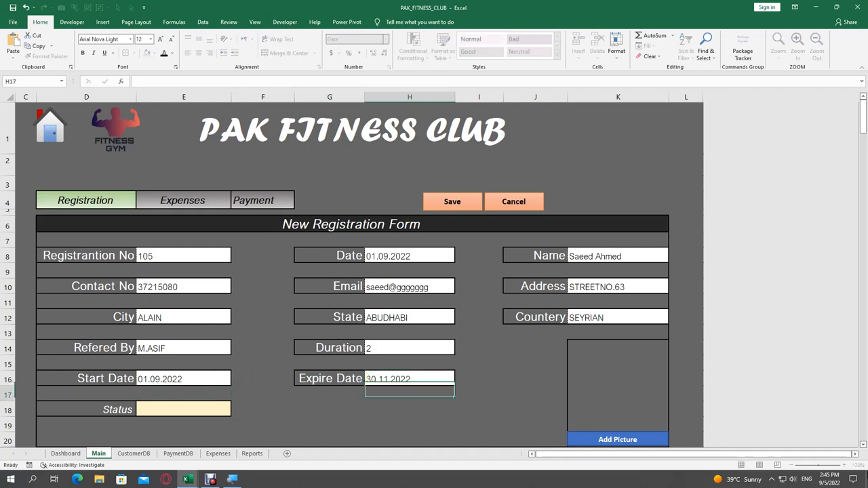
Step: Choose Active from the Status dropdown
left_click(199, 407)
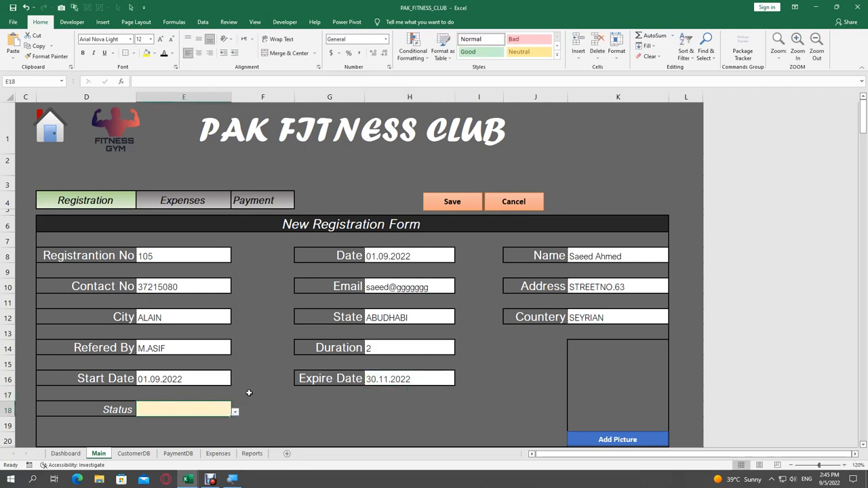
left_click(235, 411)
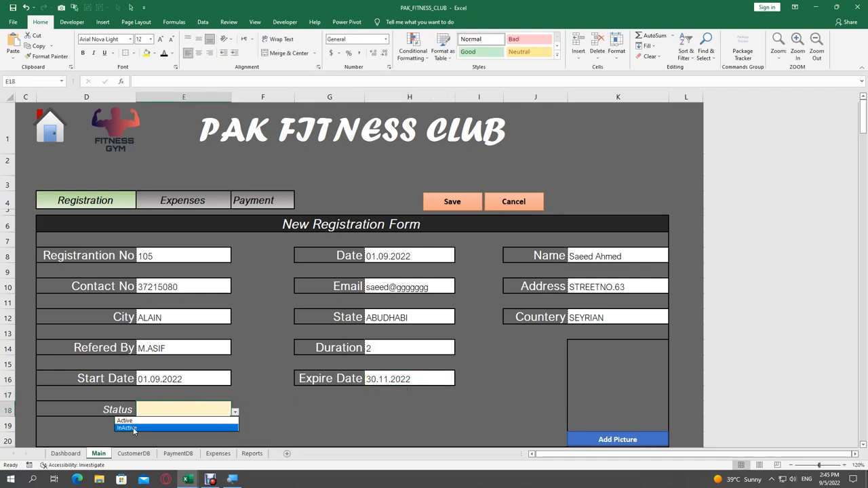
left_click(139, 420)
scroll(371, 377, "down", 1)
scroll(371, 378, "down", 2)
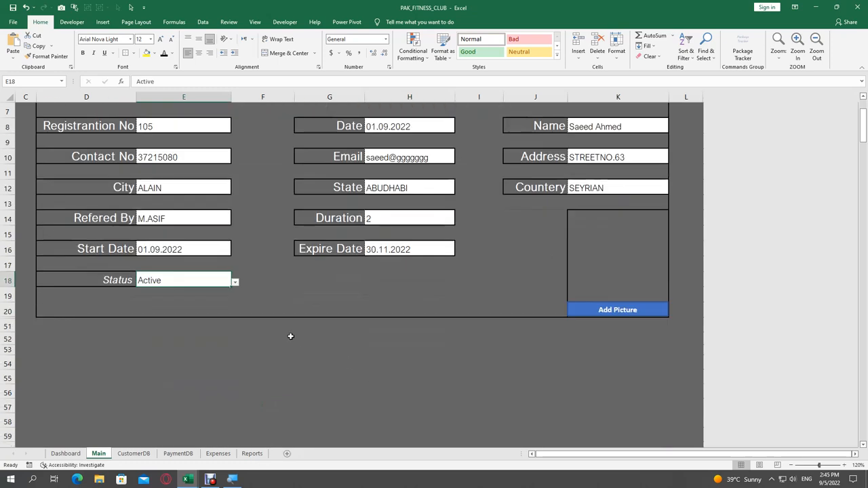
scroll(233, 254, "up", 1)
scroll(364, 198, "up", 1)
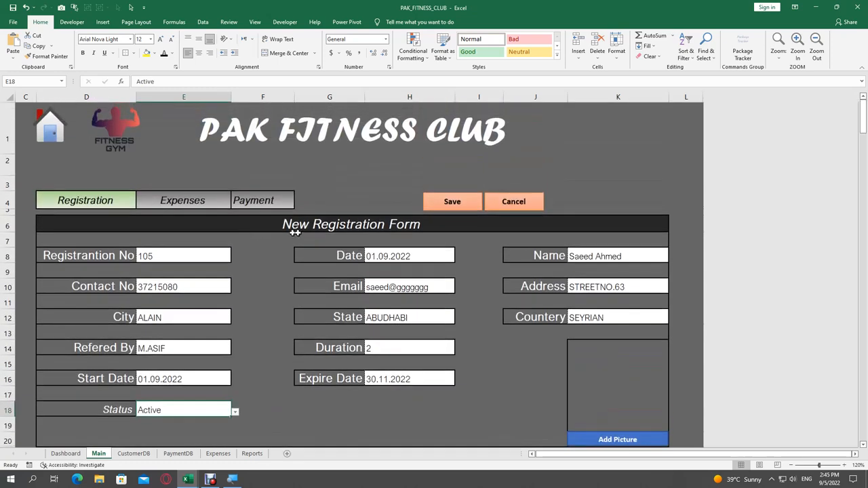
Step: Load the default image from the Images folder as profile picture and save registration 105
left_click(603, 441)
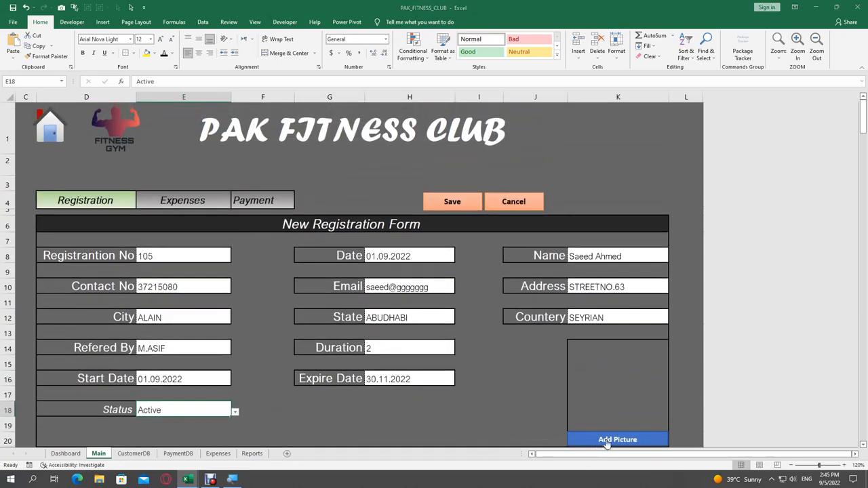
double_click(98, 69)
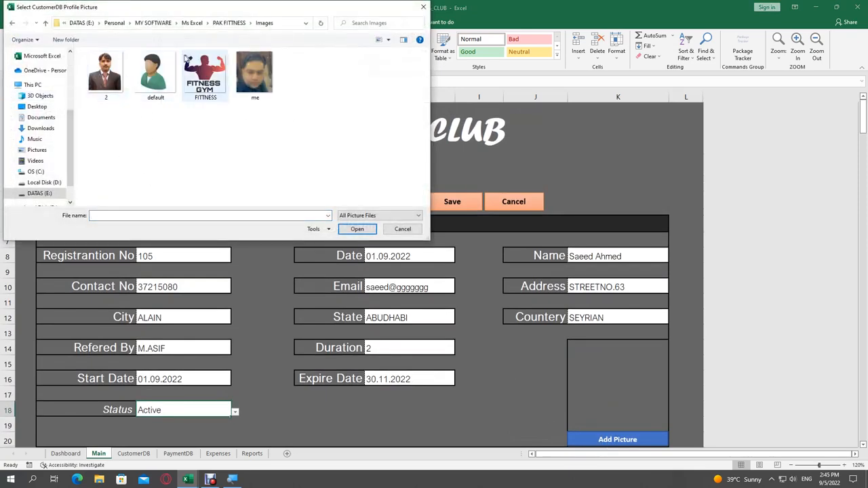
left_click(170, 93)
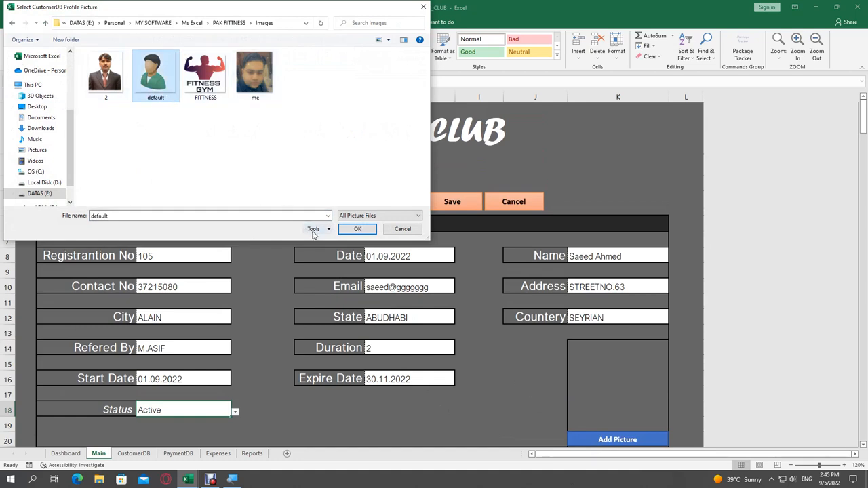
left_click(357, 229)
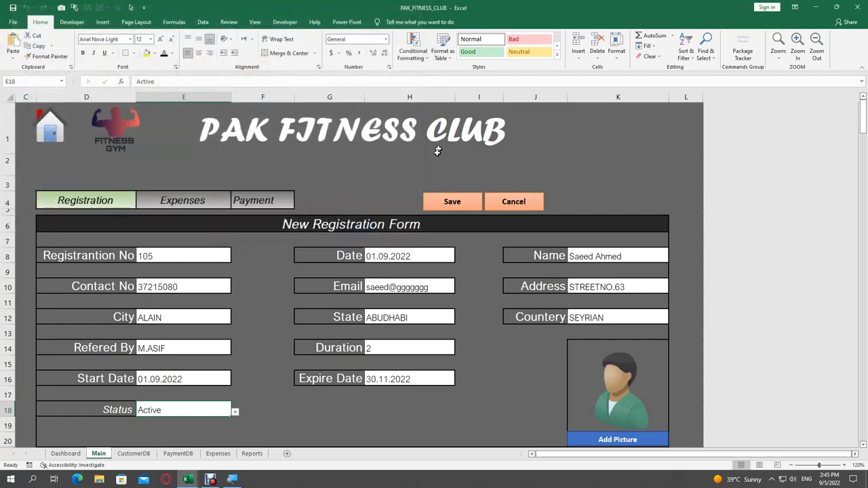
left_click(467, 205)
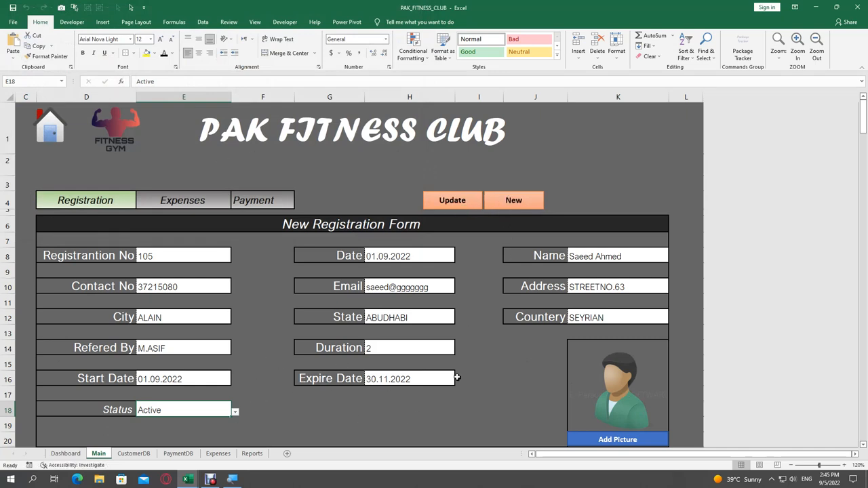
Step: Clear the registration form, switch to Expenses and date the expense 01.09.2022
left_click(513, 200)
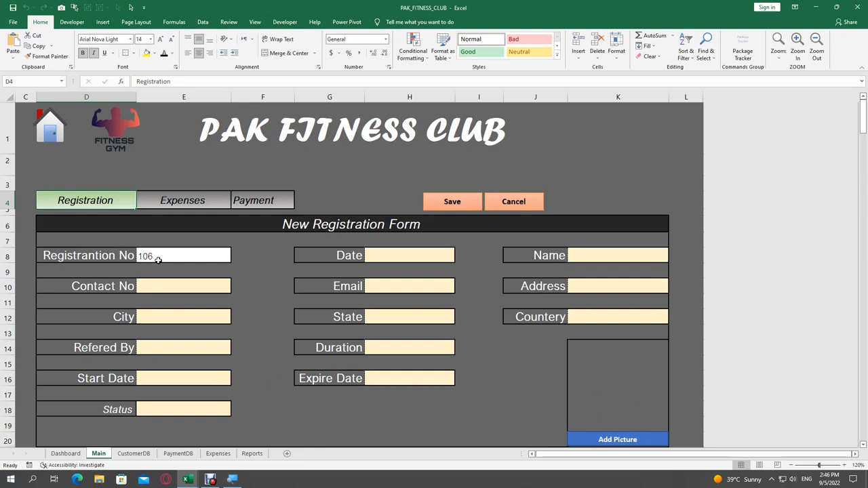
scroll(159, 260, "down", 2)
scroll(159, 259, "up", 2)
left_click(183, 202)
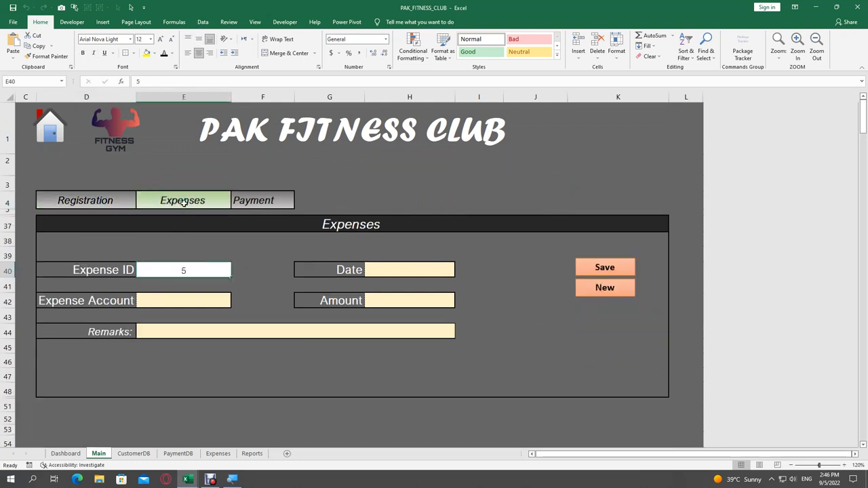
left_click(416, 276)
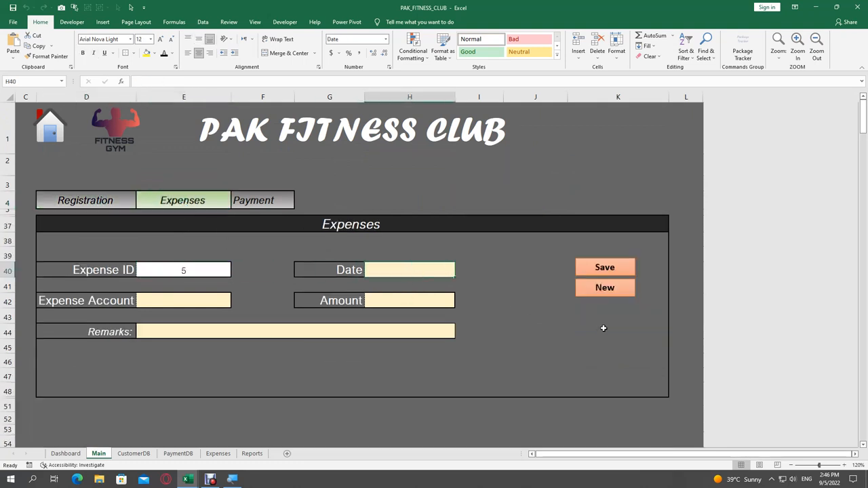
type("01.09.2022")
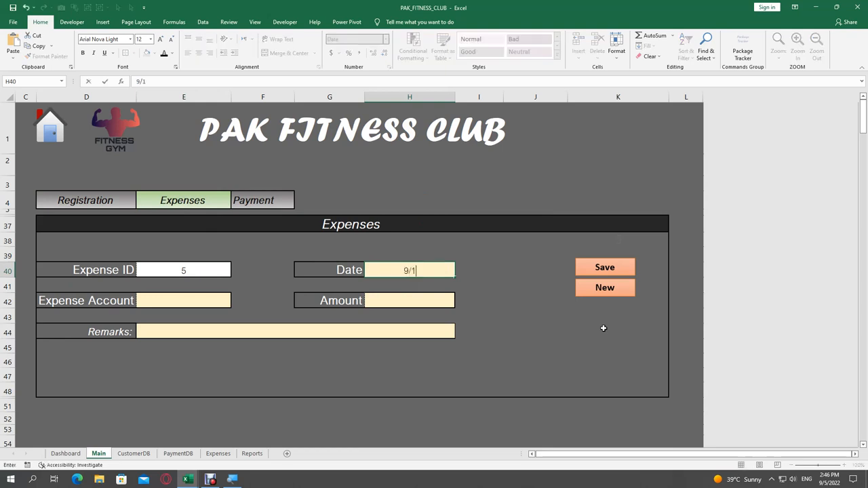
key("Return")
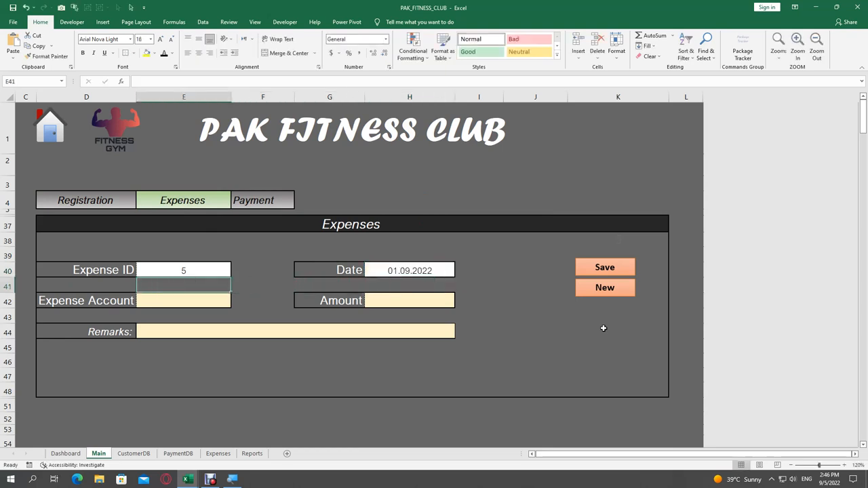
Step: Enter account Entertainment, amount 100 and remarks 'misc.items purch'
key("Down")
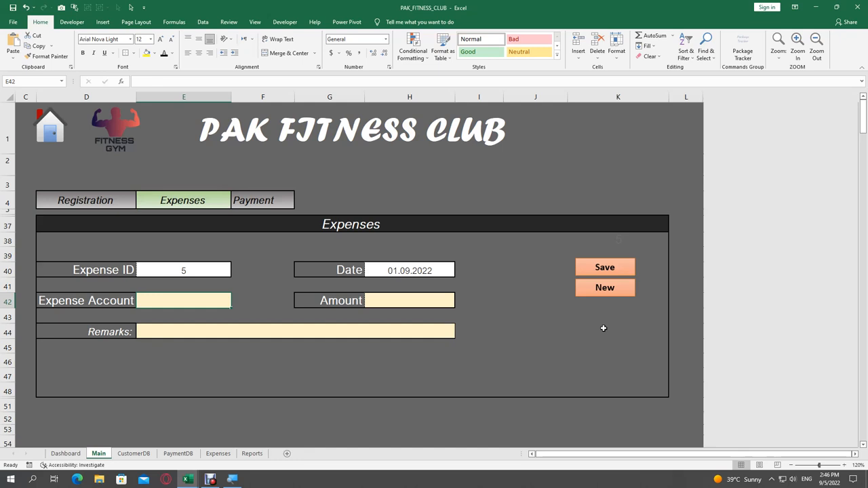
type("e")
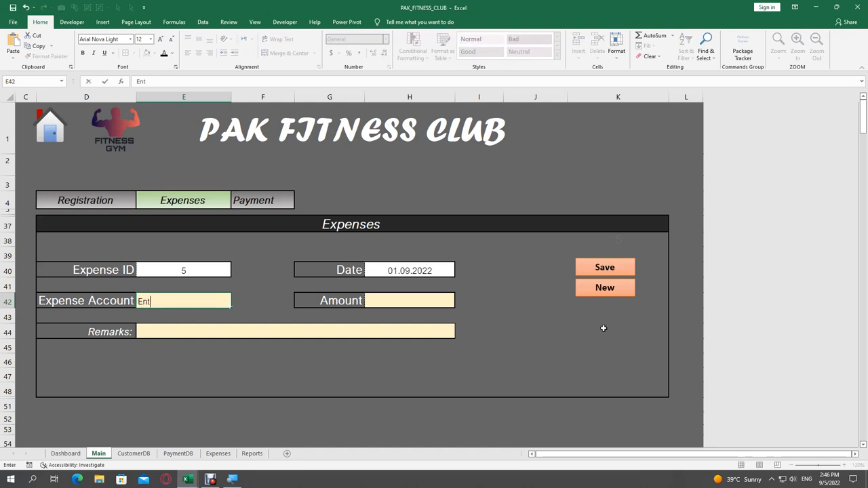
type("ntertainment")
key("Tab")
key("Tab")
key("Tab")
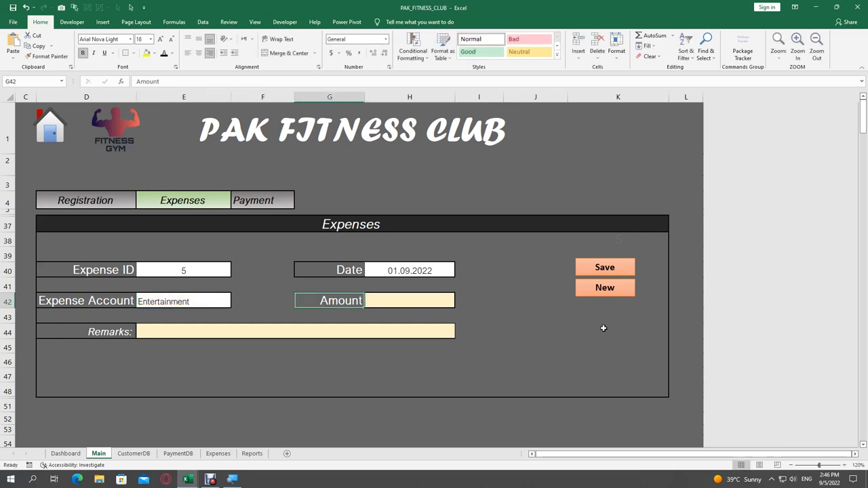
type("100")
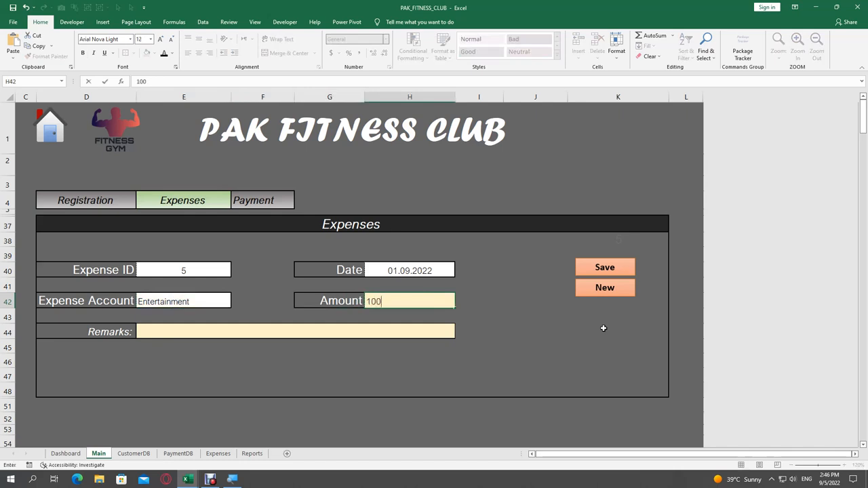
key("Return")
key("Down")
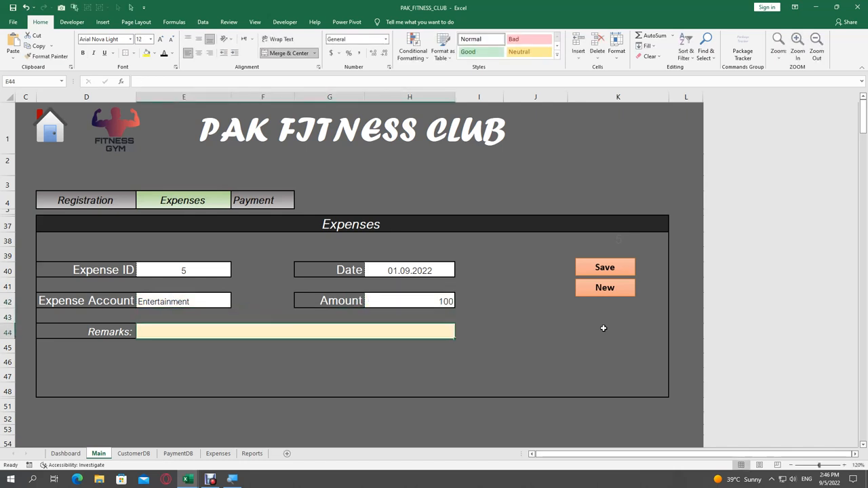
type("misc.items purchased for party")
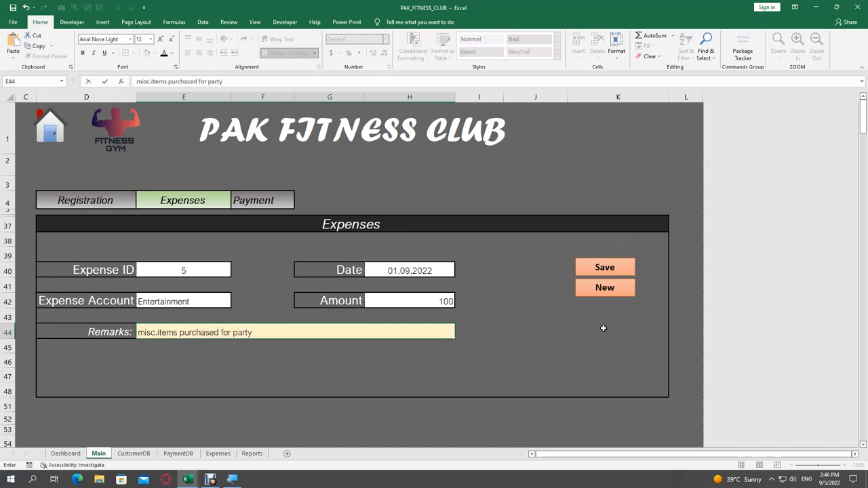
key("Left")
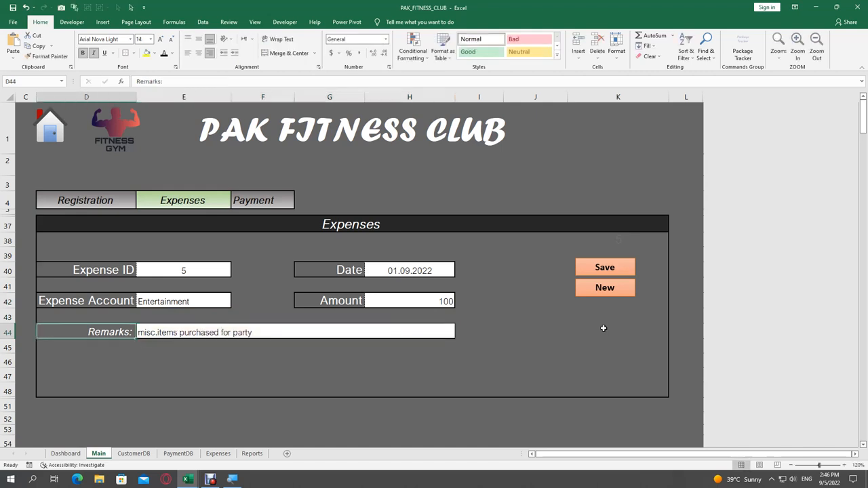
Step: Save expense 5, dismiss the confirmation and open a blank Payment form
left_click(606, 268)
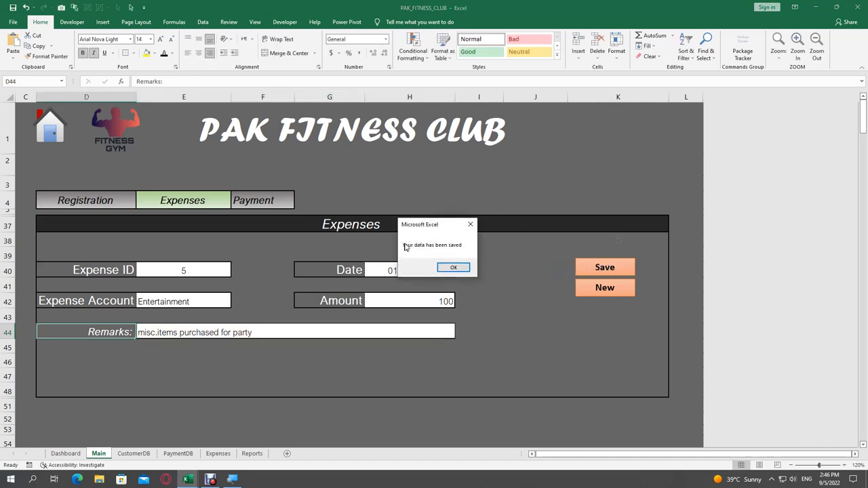
left_click(449, 267)
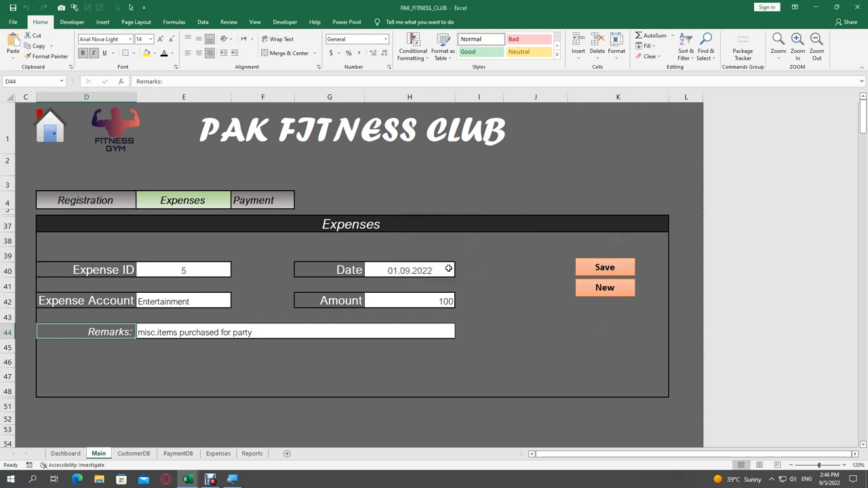
left_click(618, 288)
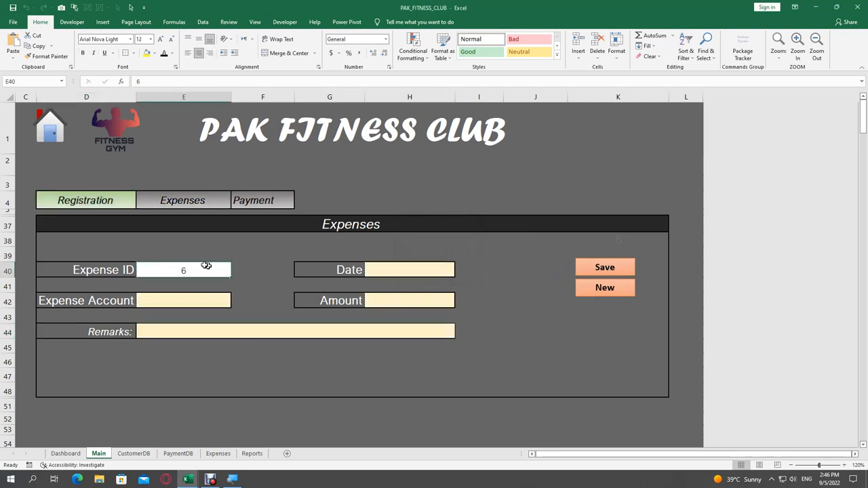
left_click(258, 202)
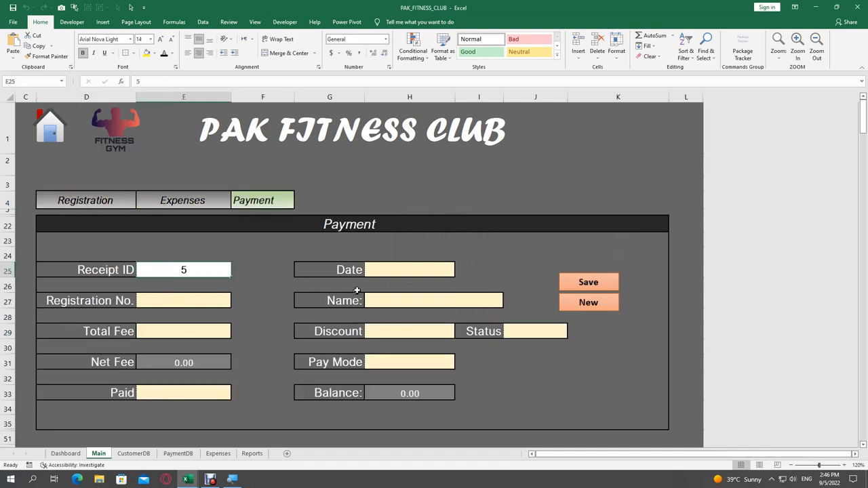
Step: Date the payment 01.09.2022 and, after 106 is rejected, select registration 105
left_click(372, 275)
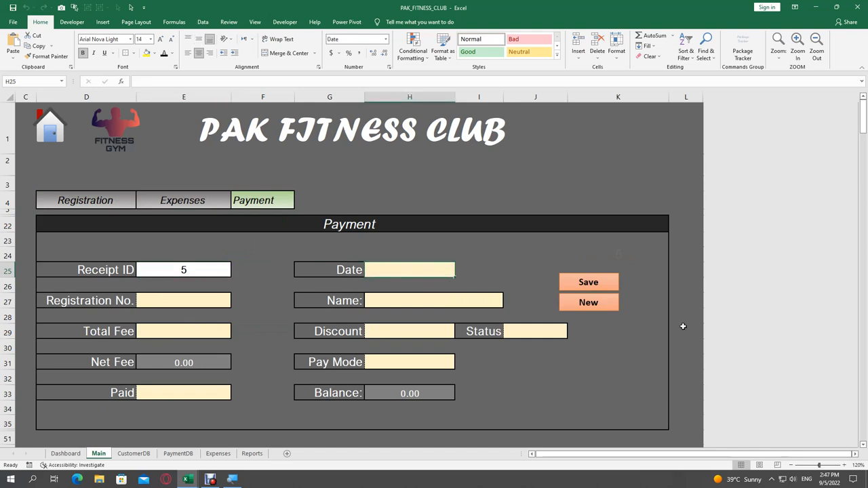
type("9/1")
key("Return")
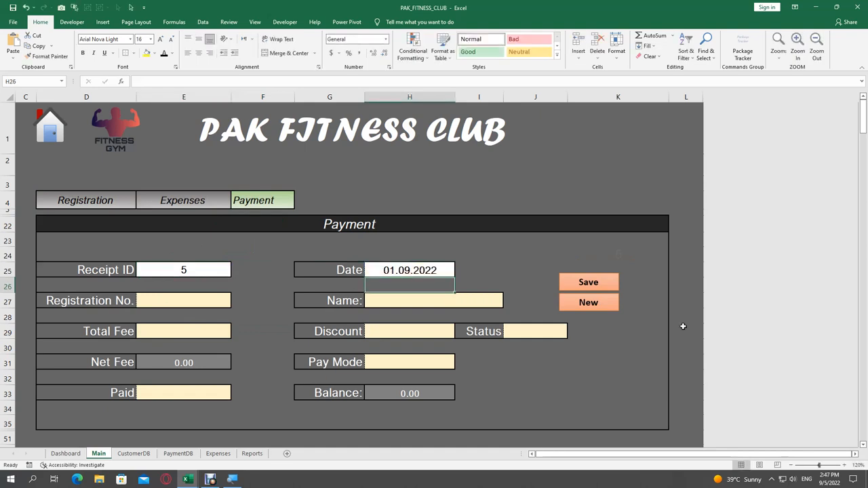
left_click(213, 300)
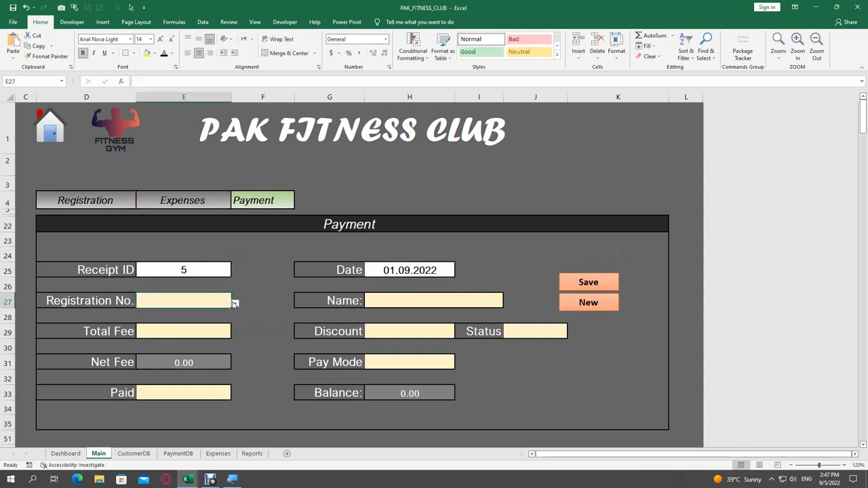
left_click(235, 305)
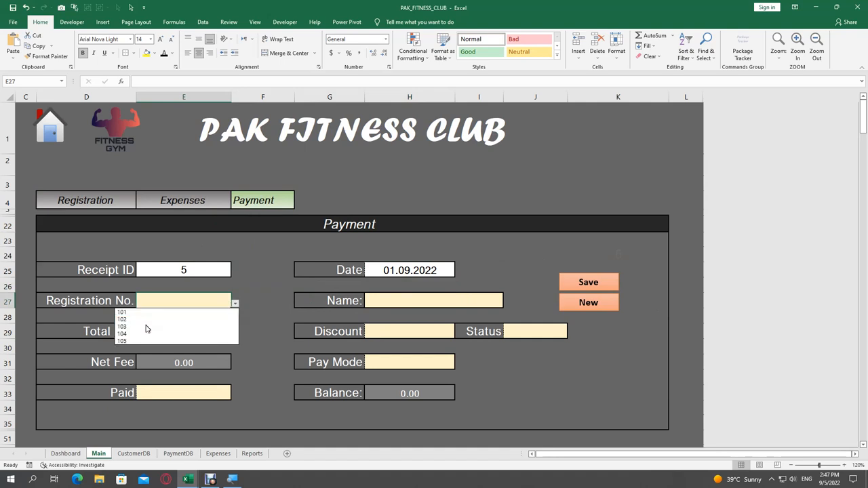
left_click(161, 303)
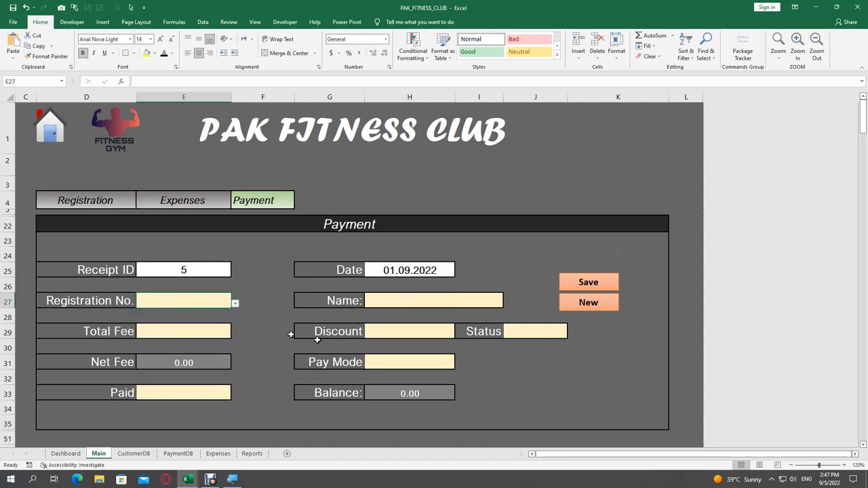
type("106")
left_click(386, 355)
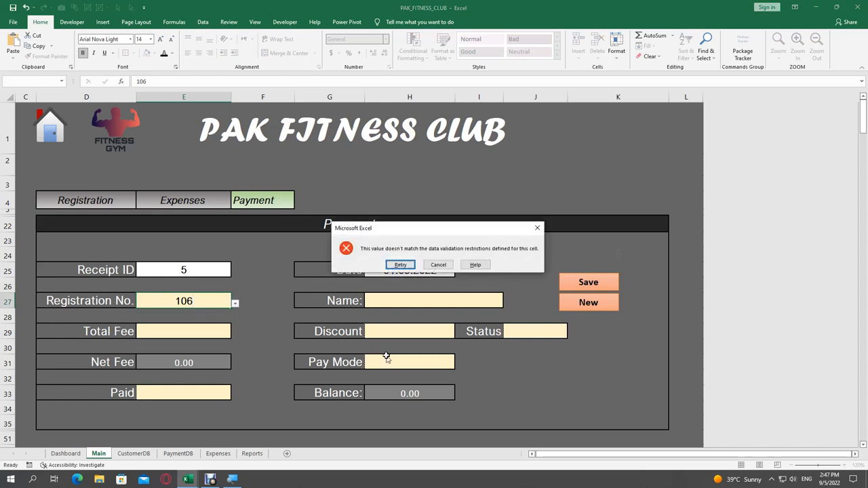
left_click(402, 264)
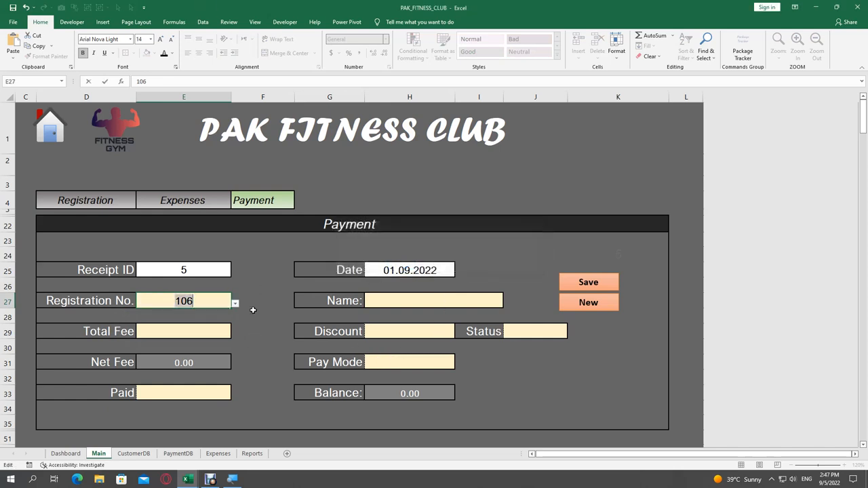
left_click(160, 319)
left_click(438, 265)
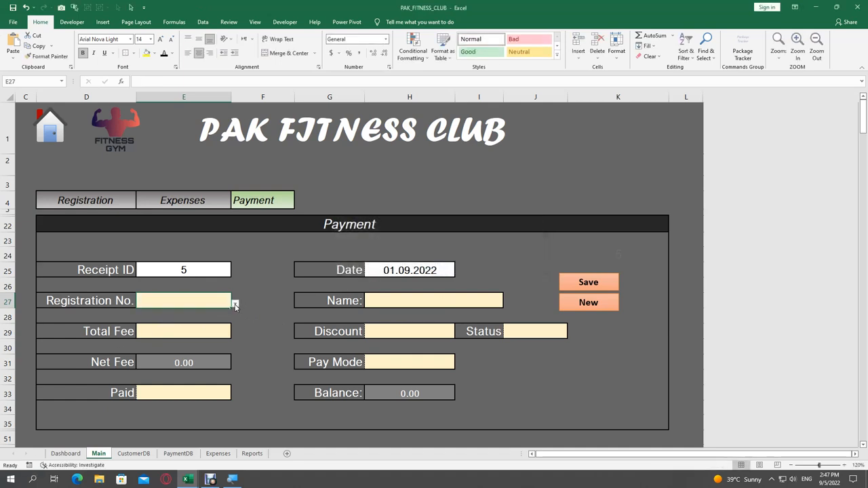
left_click(235, 305)
left_click(169, 340)
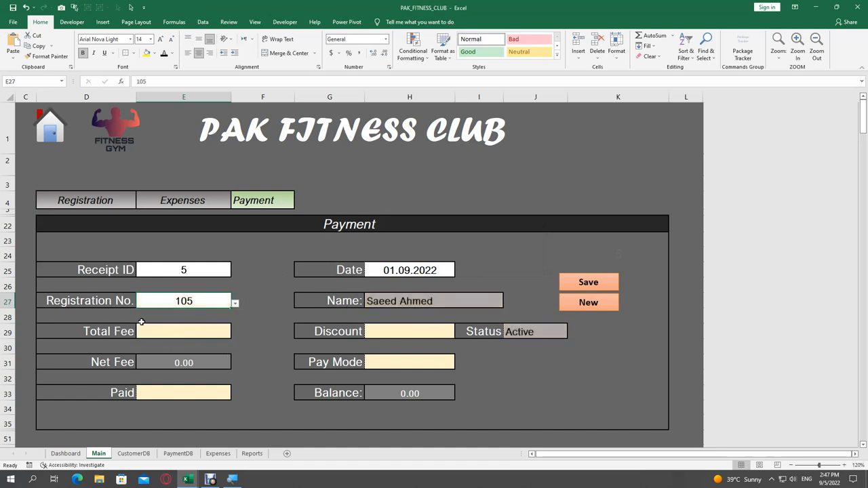
Step: Enter a total fee of 250 and a discount of 50
left_click(169, 332)
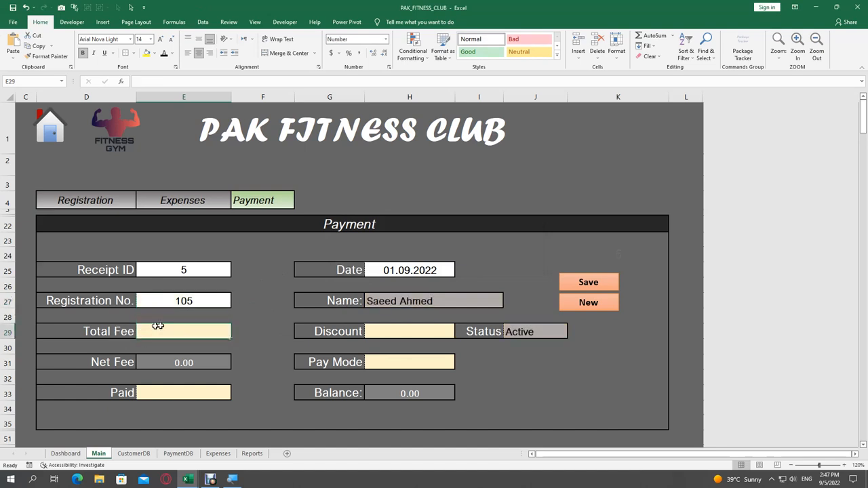
type("250")
key("Tab")
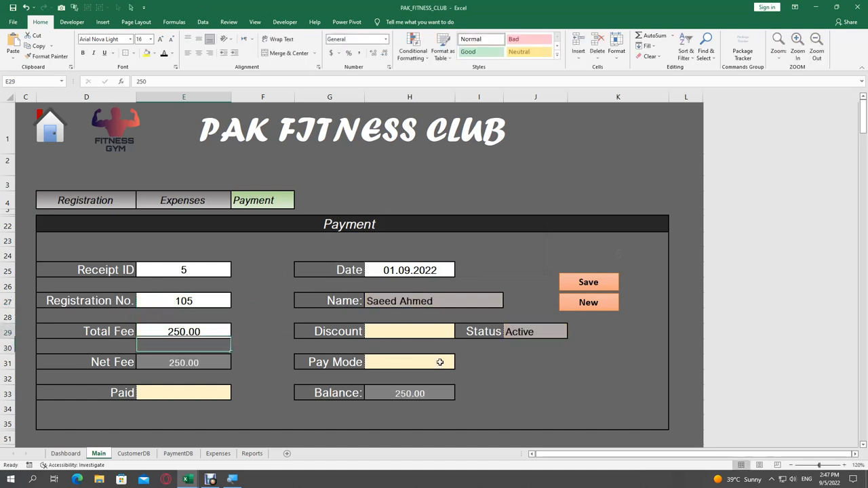
type("50")
key("Return")
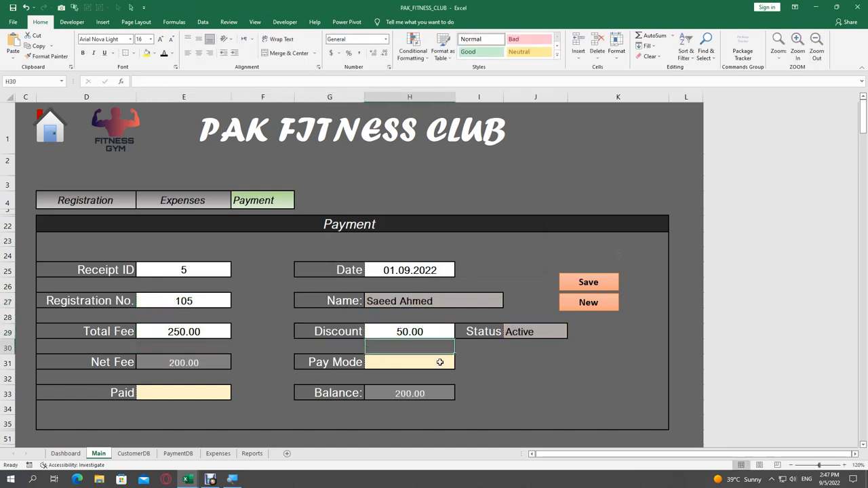
key("Left")
key("Left")
key("Down")
Step: Set pay mode Cash and paid amount 200, then save the payment
left_click(439, 363)
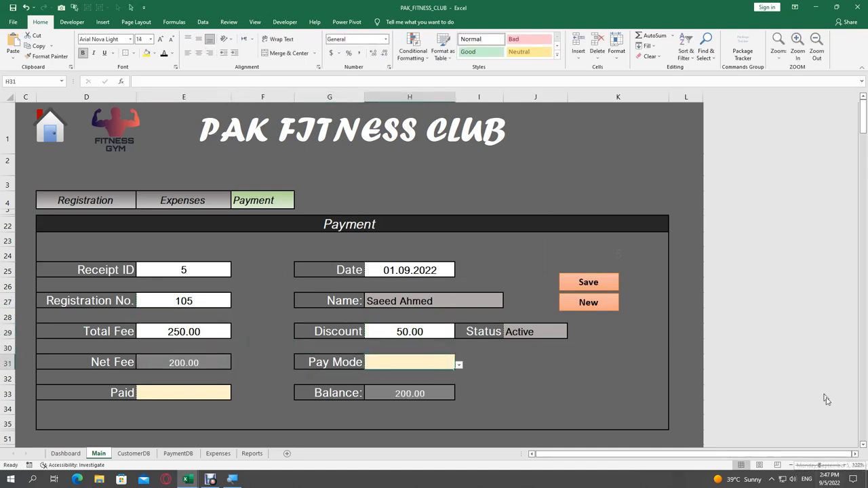
left_click(460, 367)
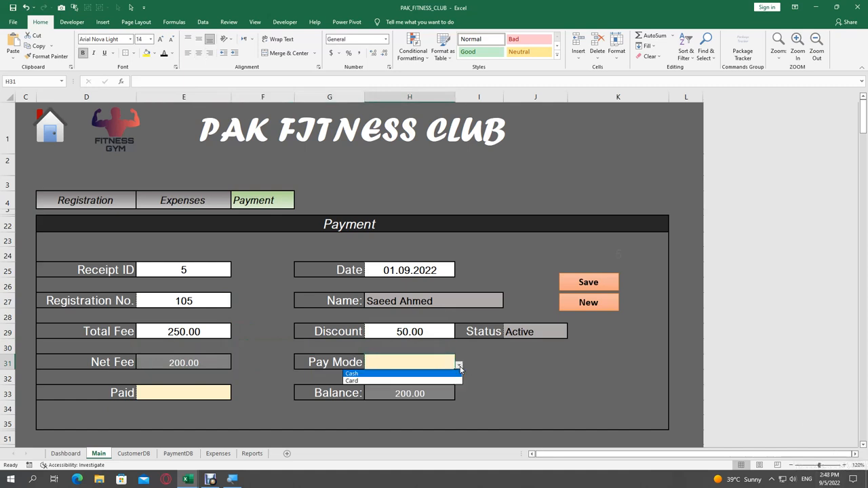
left_click(347, 373)
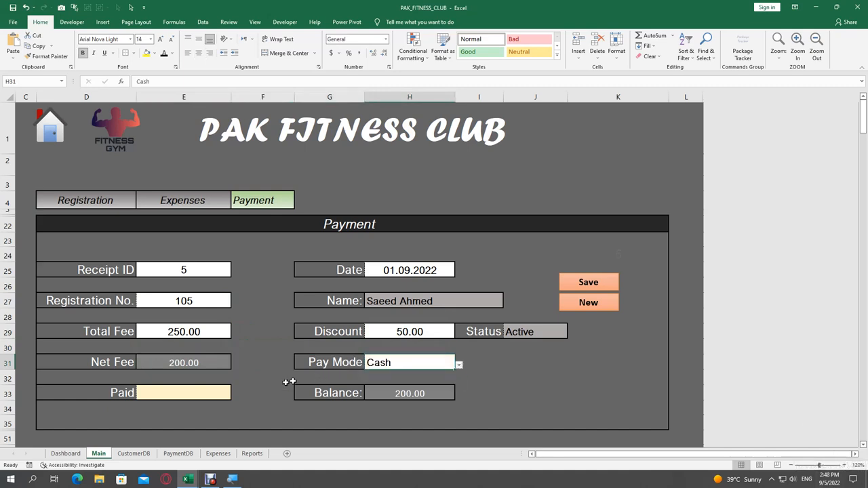
left_click(213, 392)
type("200")
key("Return")
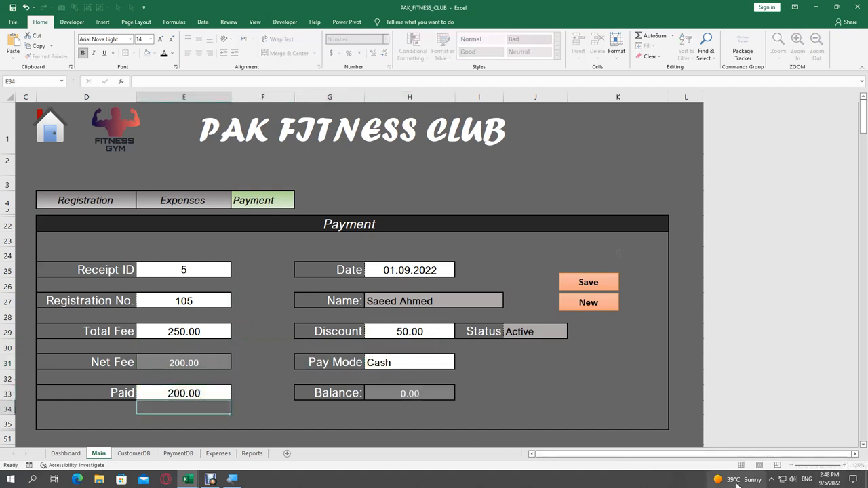
mouse_move(735, 479)
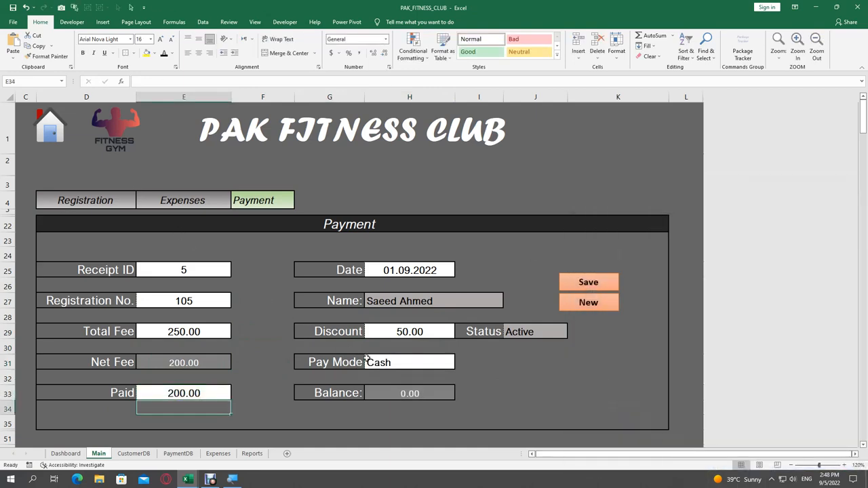
left_click(612, 285)
left_click(449, 267)
Step: Clear the payment form and return to the New Registration form
left_click(591, 307)
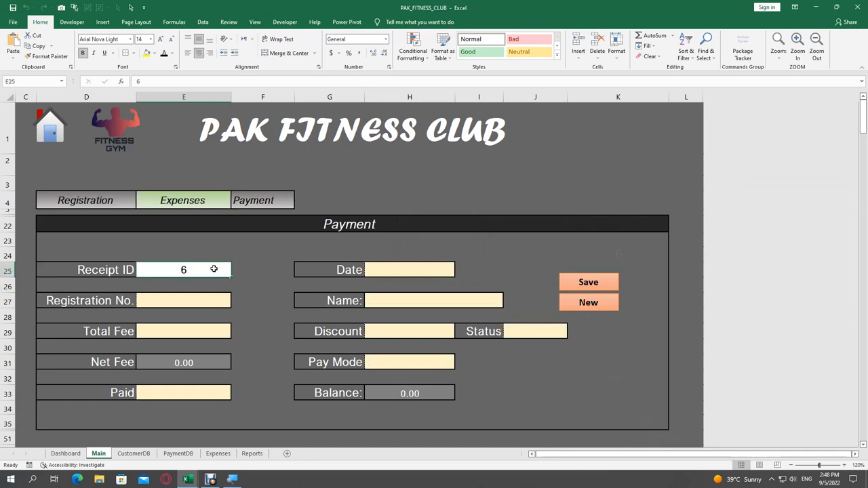
left_click(267, 202)
left_click(91, 203)
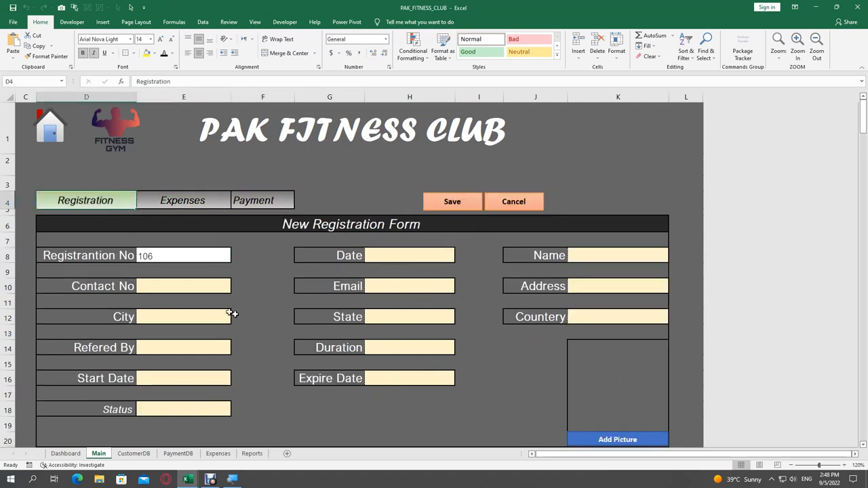
Step: On CustomerDB, centre registration 105 in A8 and check its date, address and picture path
left_click(134, 454)
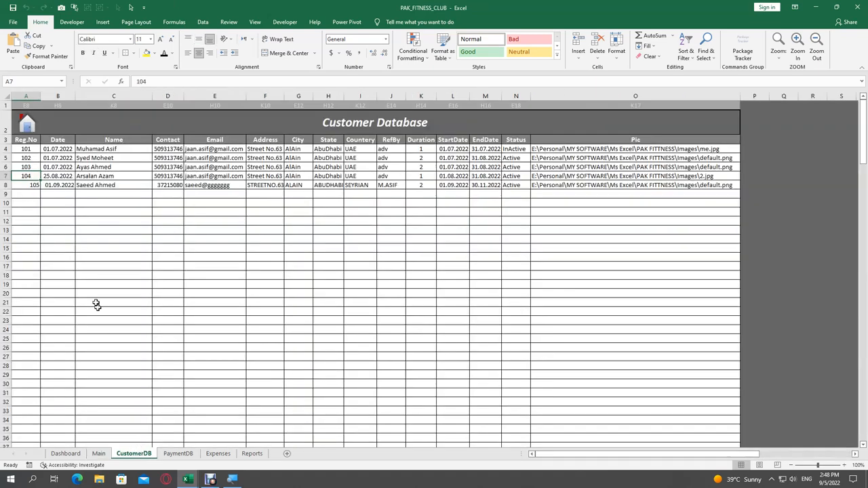
left_click(34, 185)
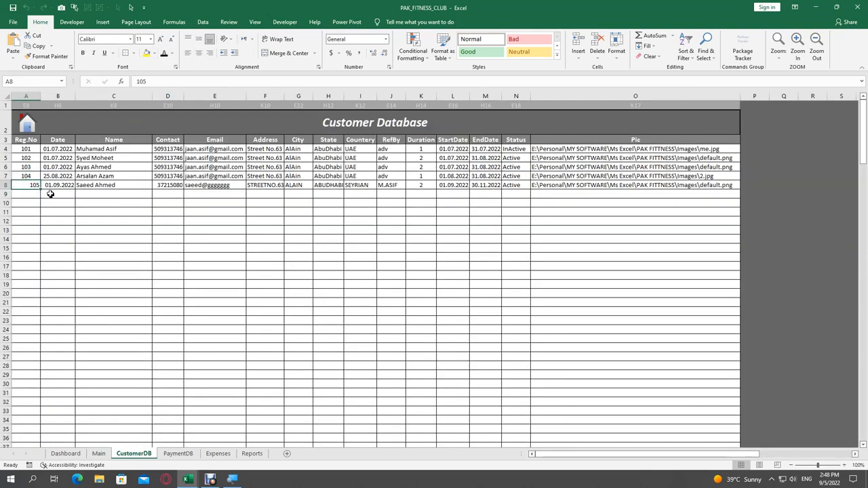
left_click(199, 56)
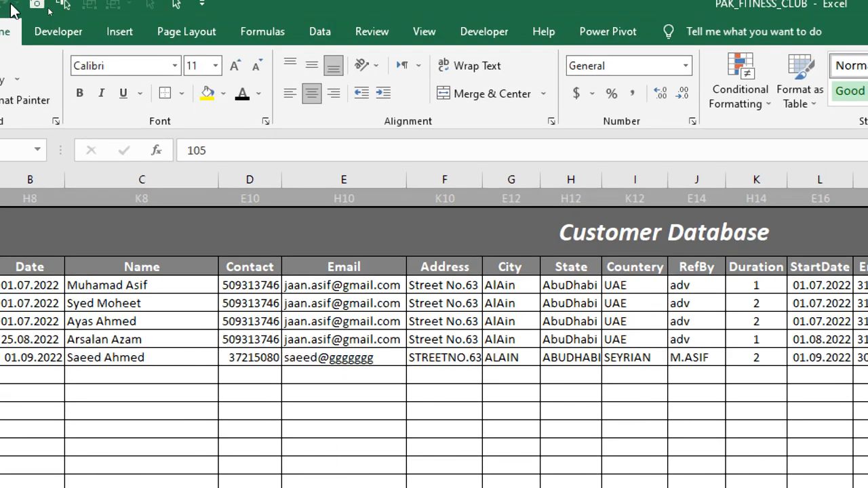
left_click(109, 357)
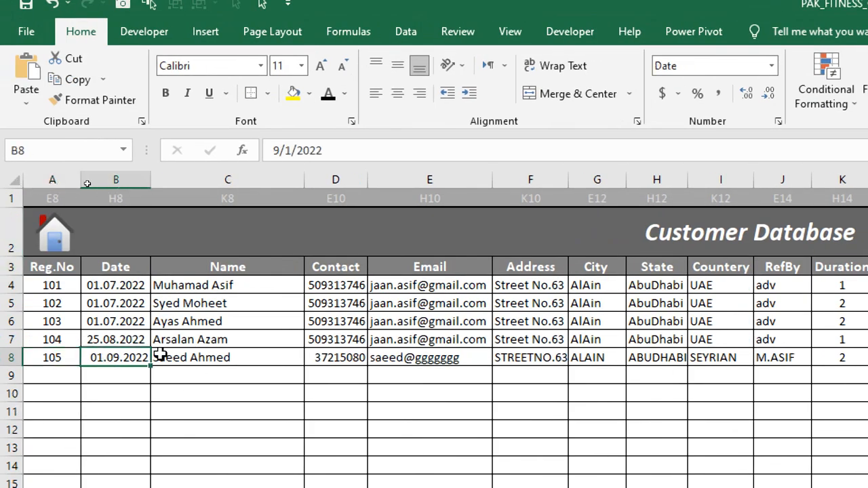
left_click(566, 358)
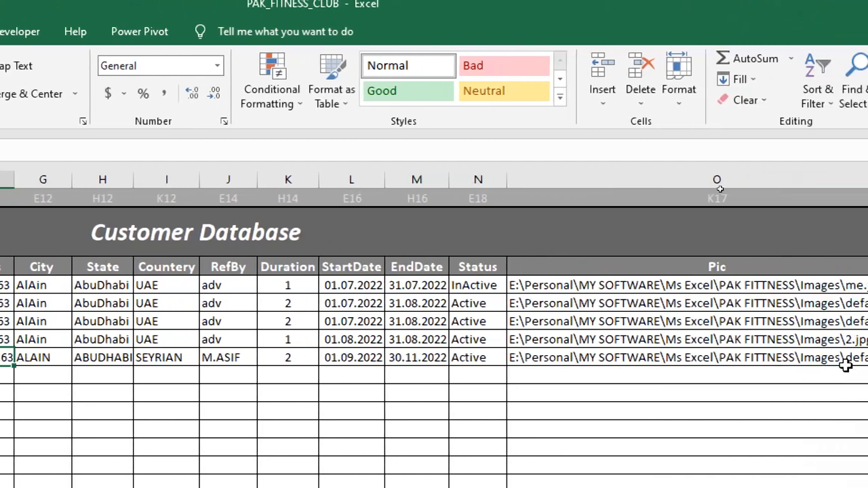
left_click(820, 359)
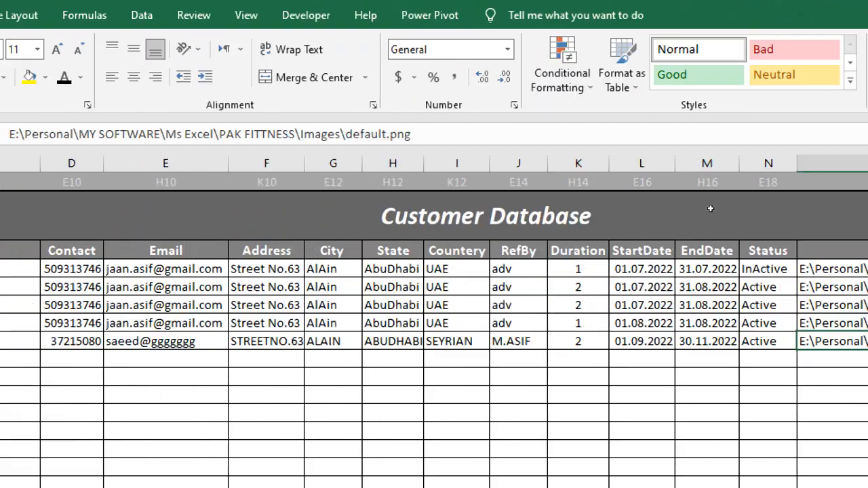
Step: Copy the bold Entertainment cell from C6 onto C8 and check expense 5's row
key("ctrl+Home")
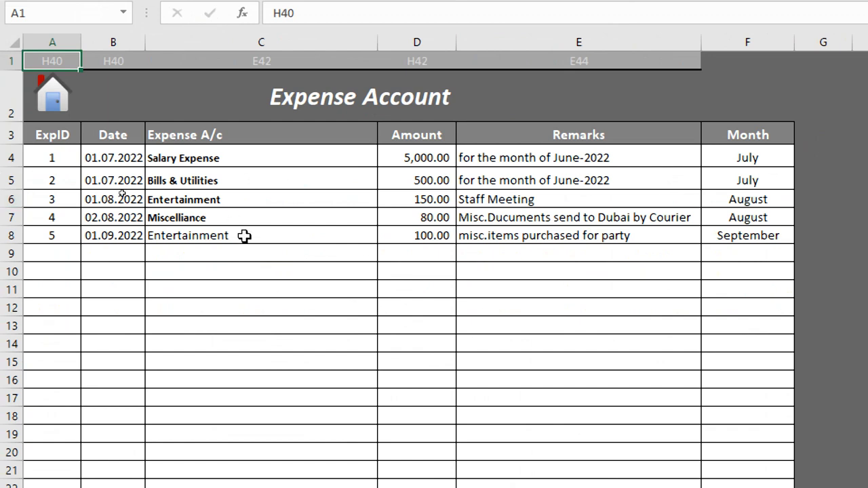
left_click(200, 198)
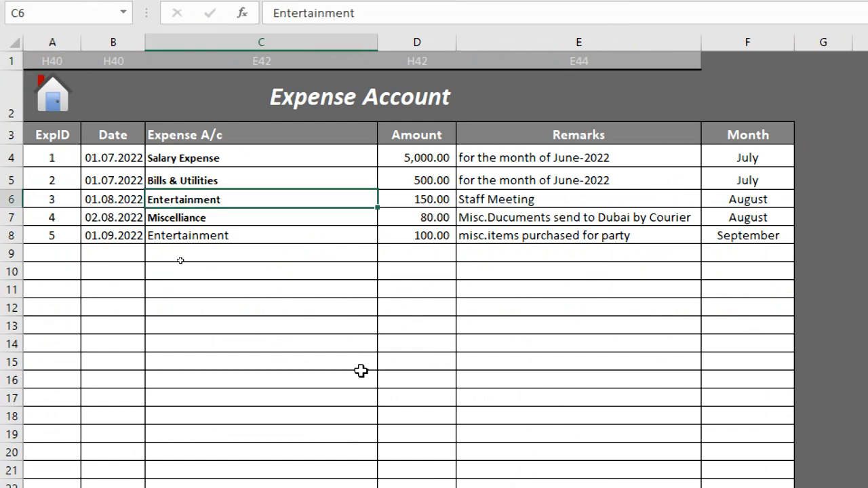
key("ctrl+c")
key("Down")
key("Down")
key("Return")
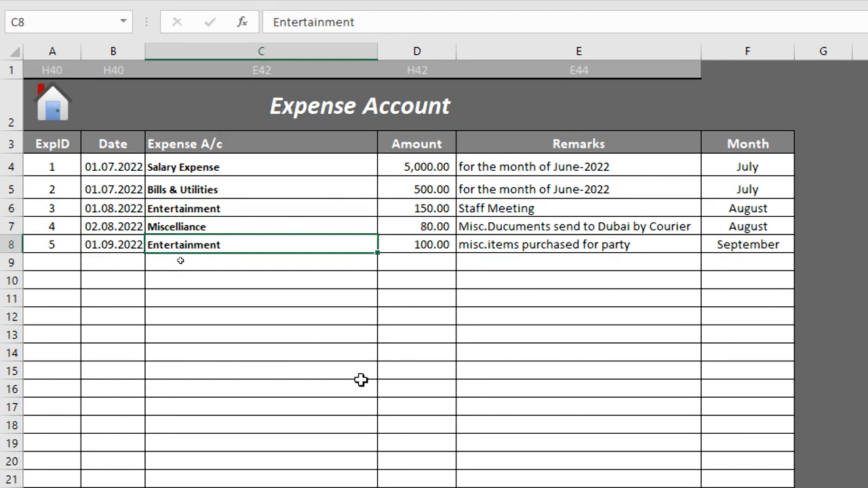
key("Right")
key("Right")
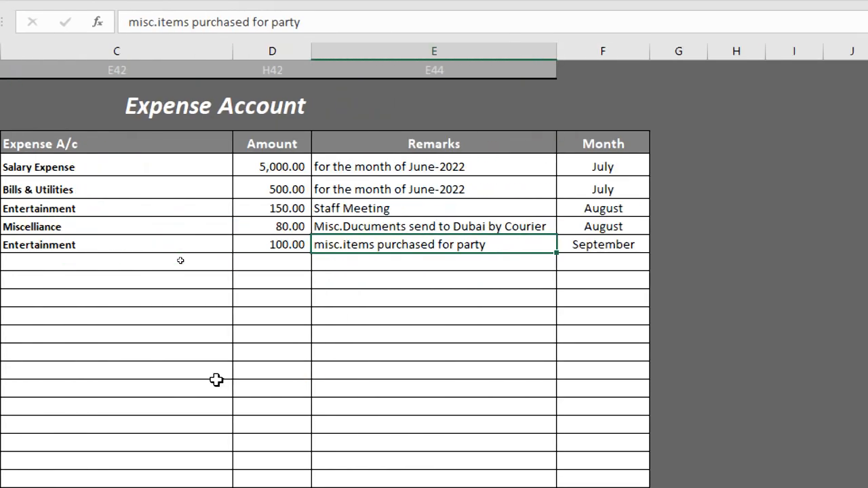
key("Right")
key("Left")
key("Left")
key("Left")
key("Left")
key("Left")
key("Right")
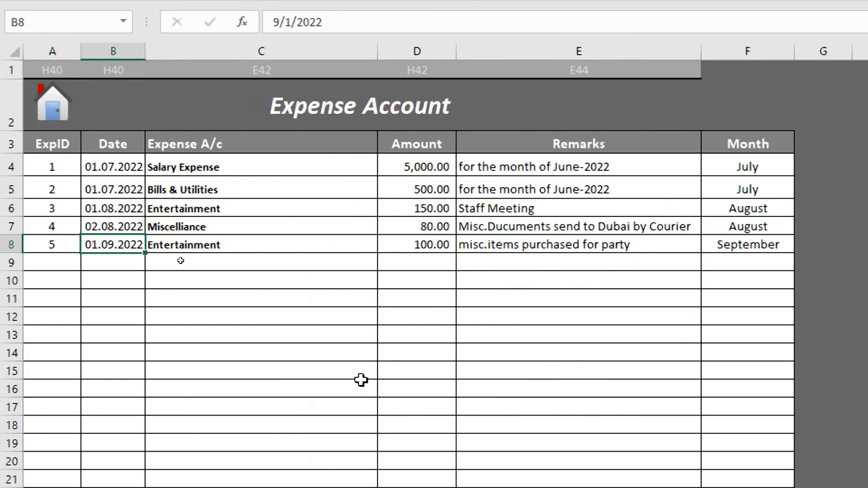
key("Right")
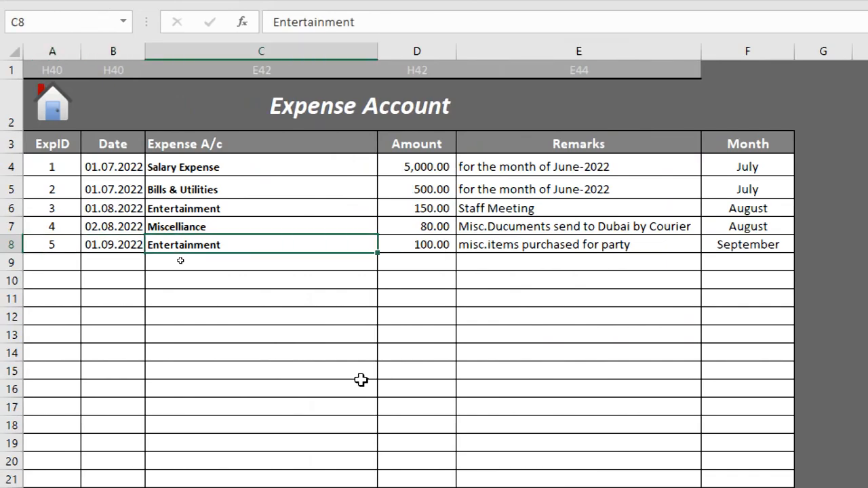